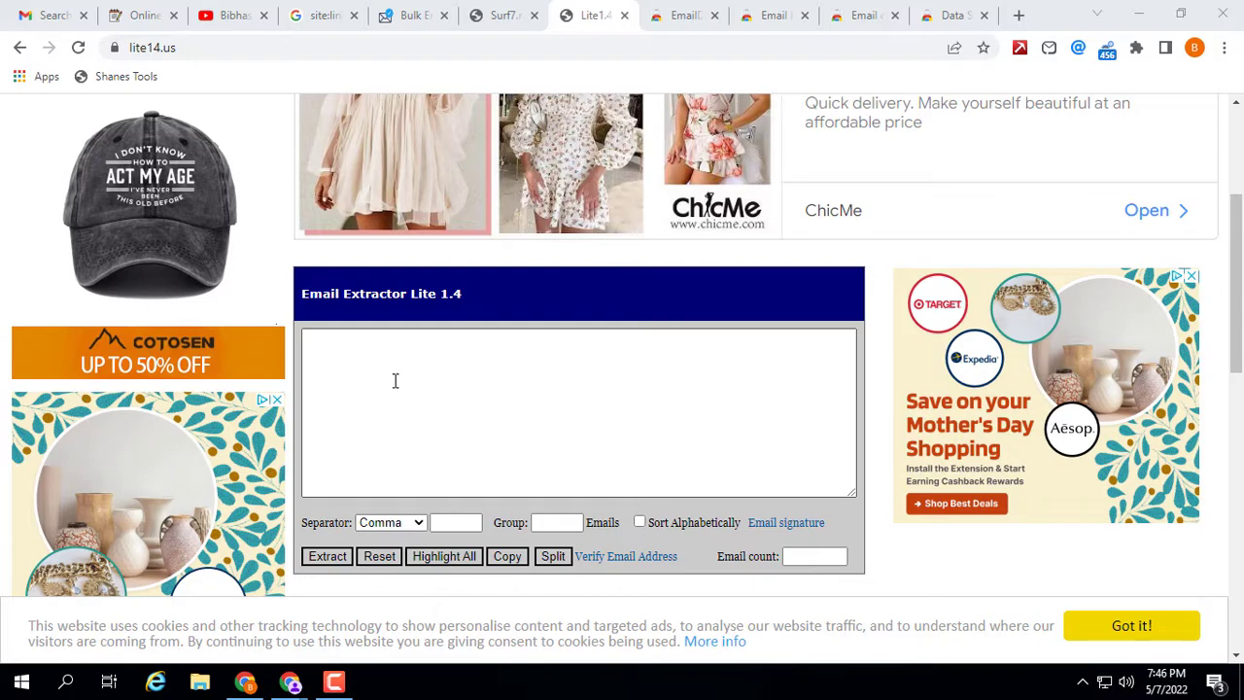
Review the Email Extractor Lite pages and the EmailDrop, Email Hunter, Email extract and Data Scraper extension pages.
scroll(456, 387, "down", 2)
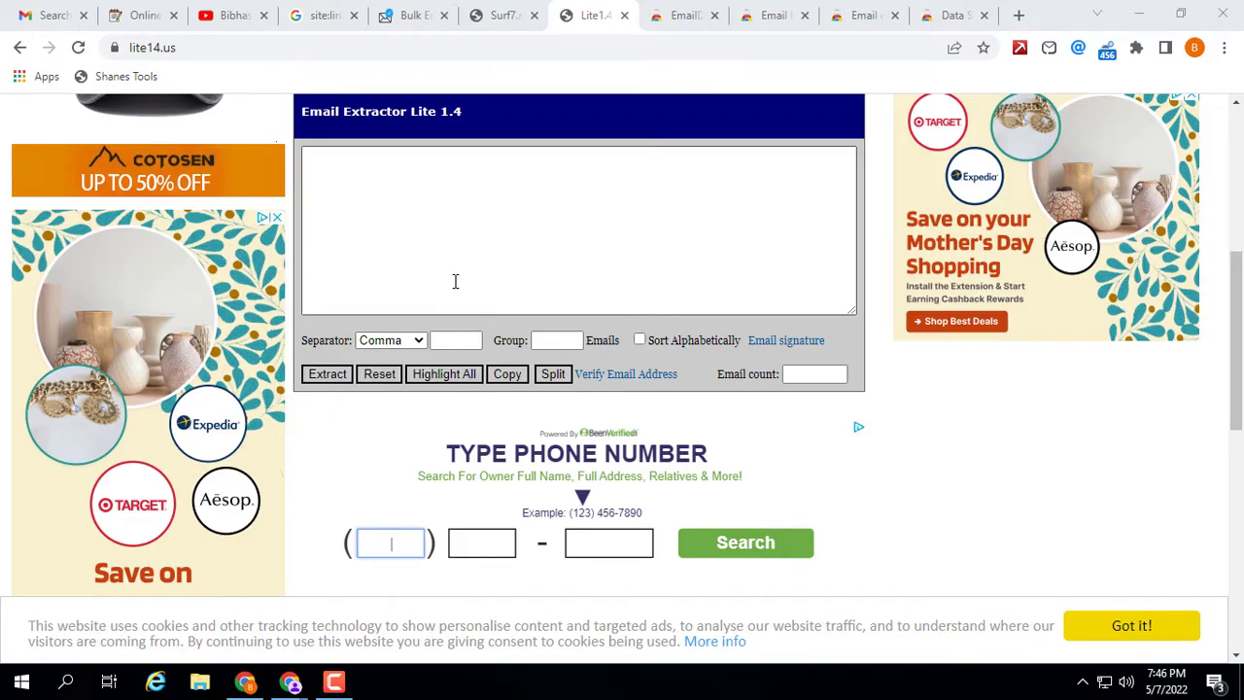
scroll(455, 281, "up", 3)
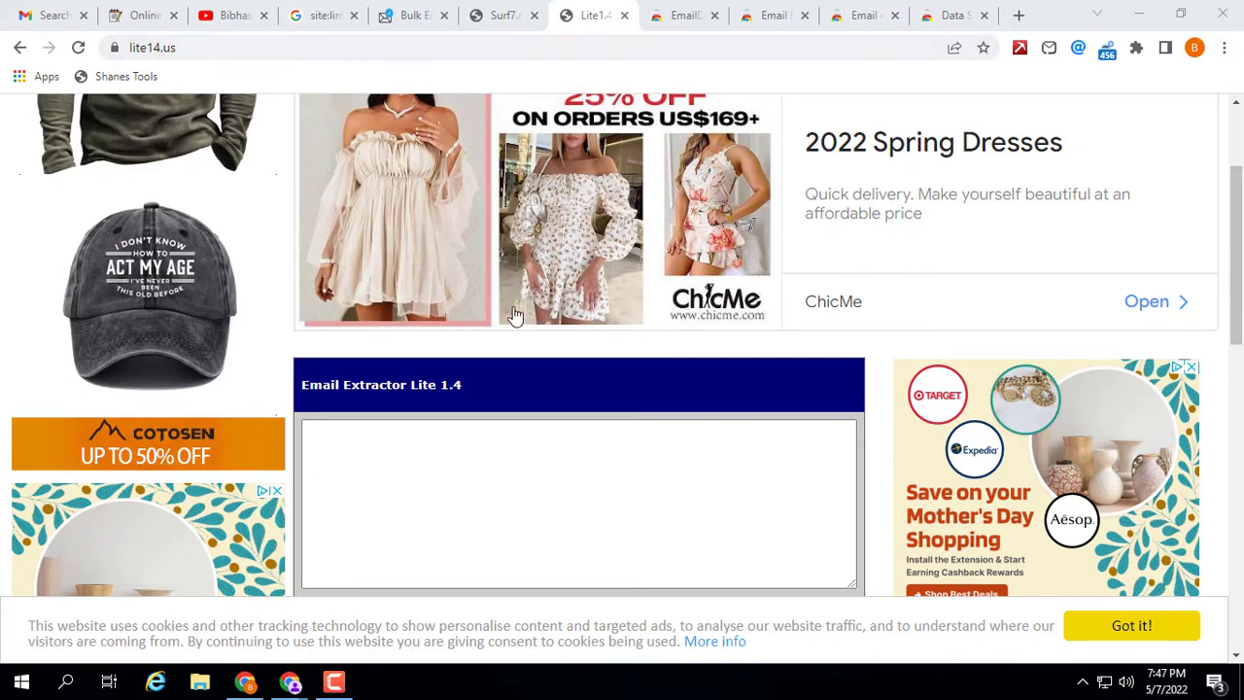
left_click(497, 12)
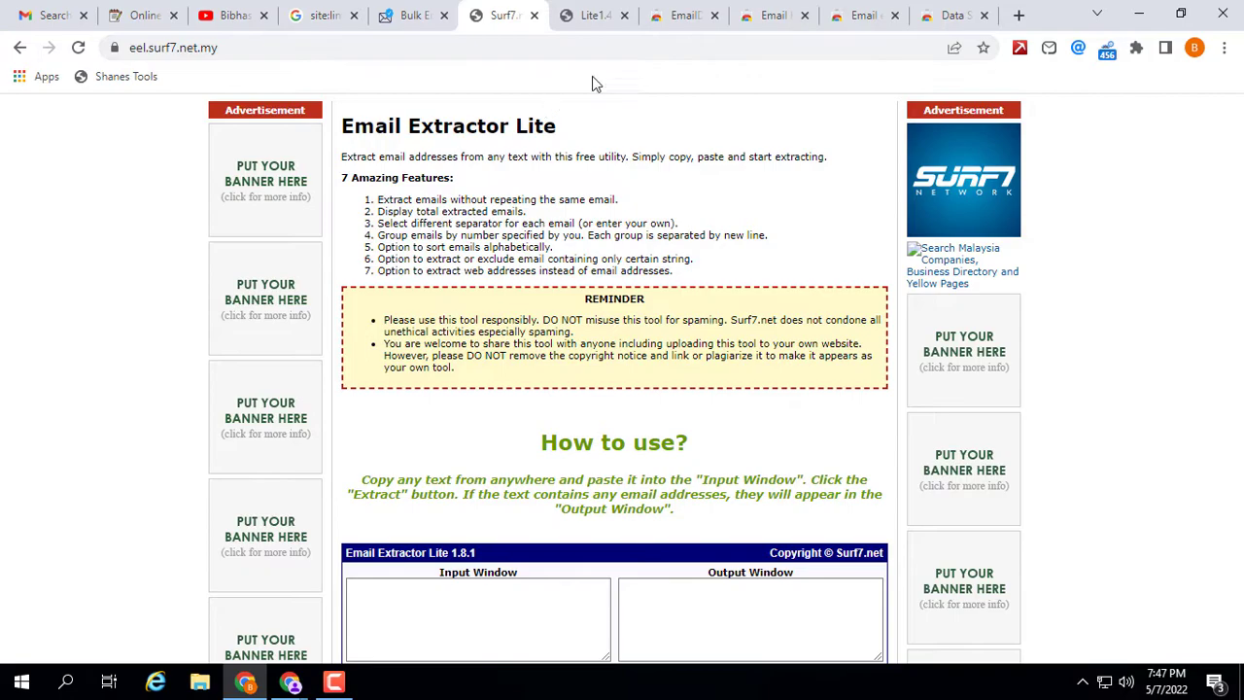
left_click(680, 16)
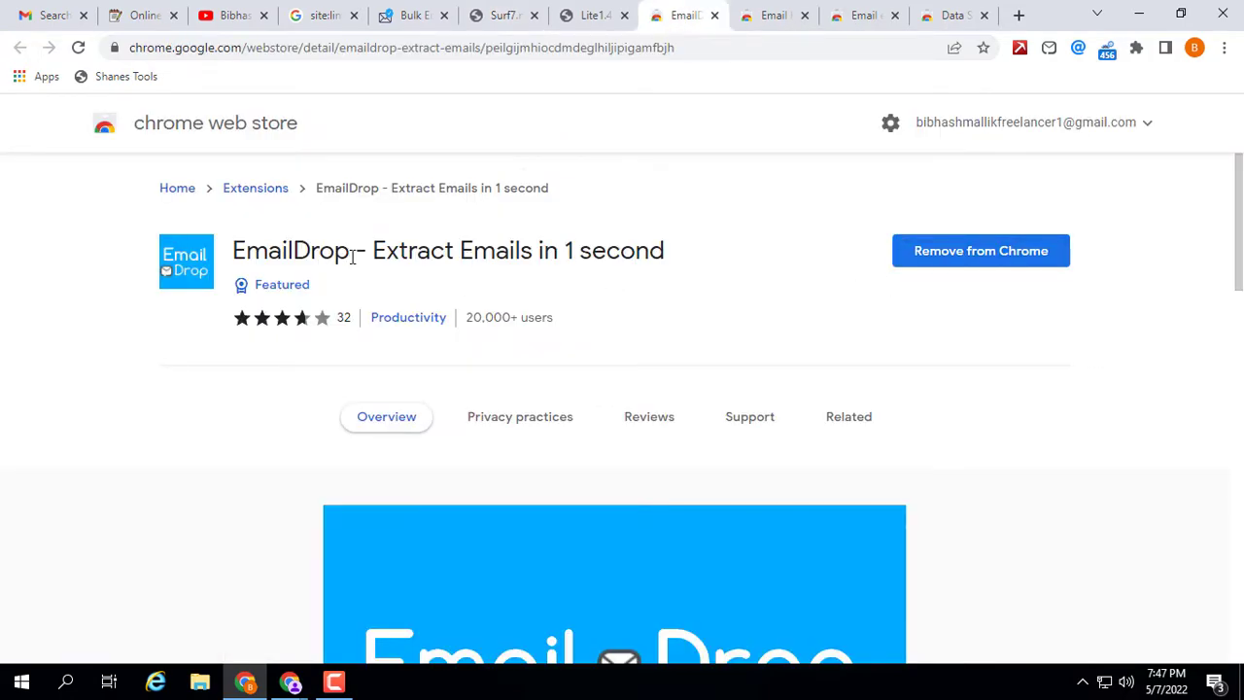
left_click(764, 14)
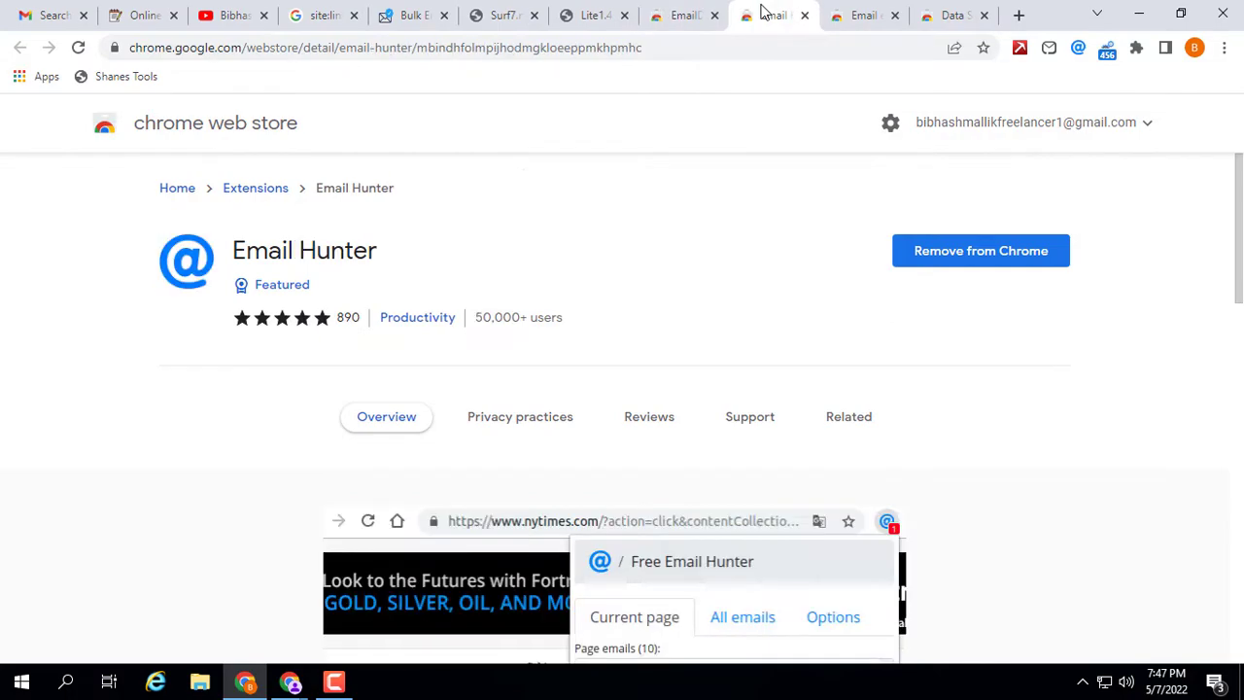
left_click(855, 12)
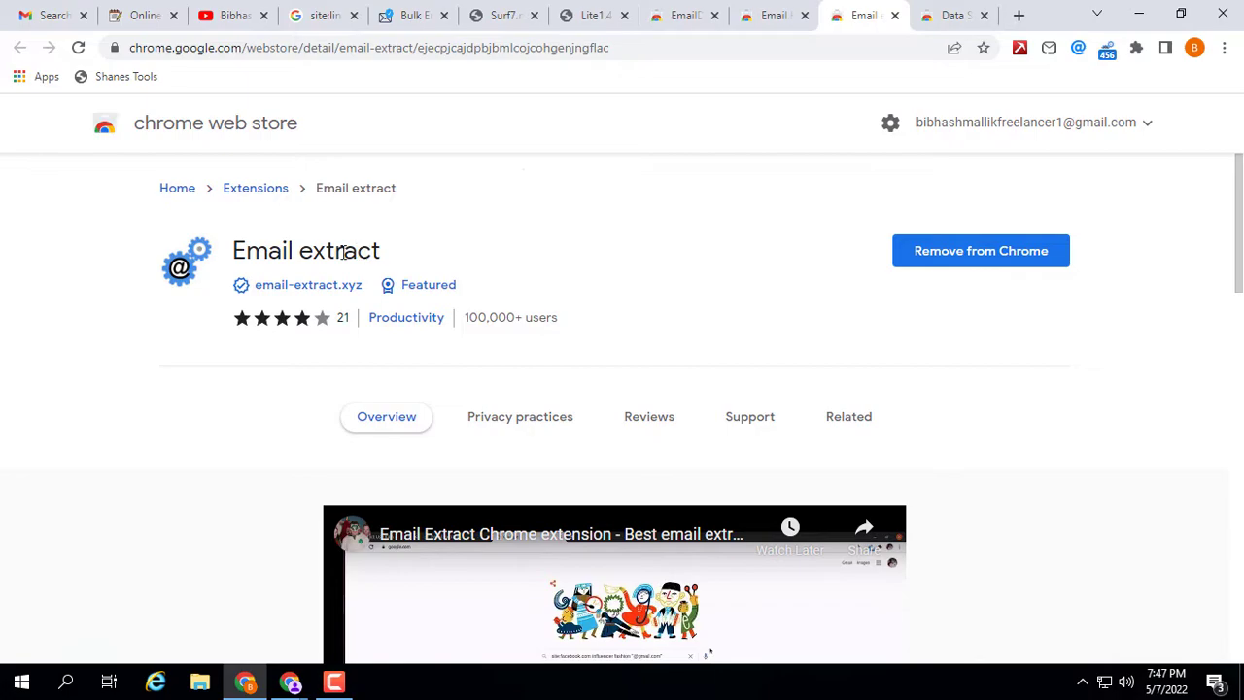
left_click(965, 13)
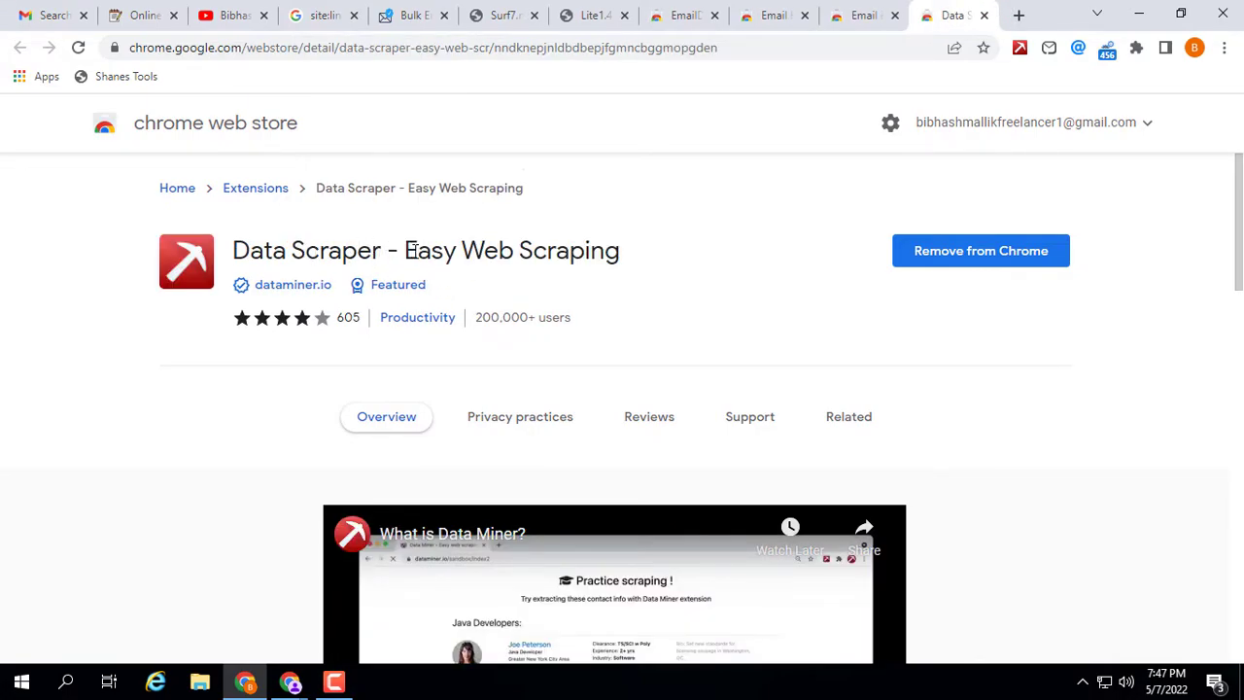
Switch to the other browser window and view the Shane's Tools bookmarklet page.
left_click(290, 680)
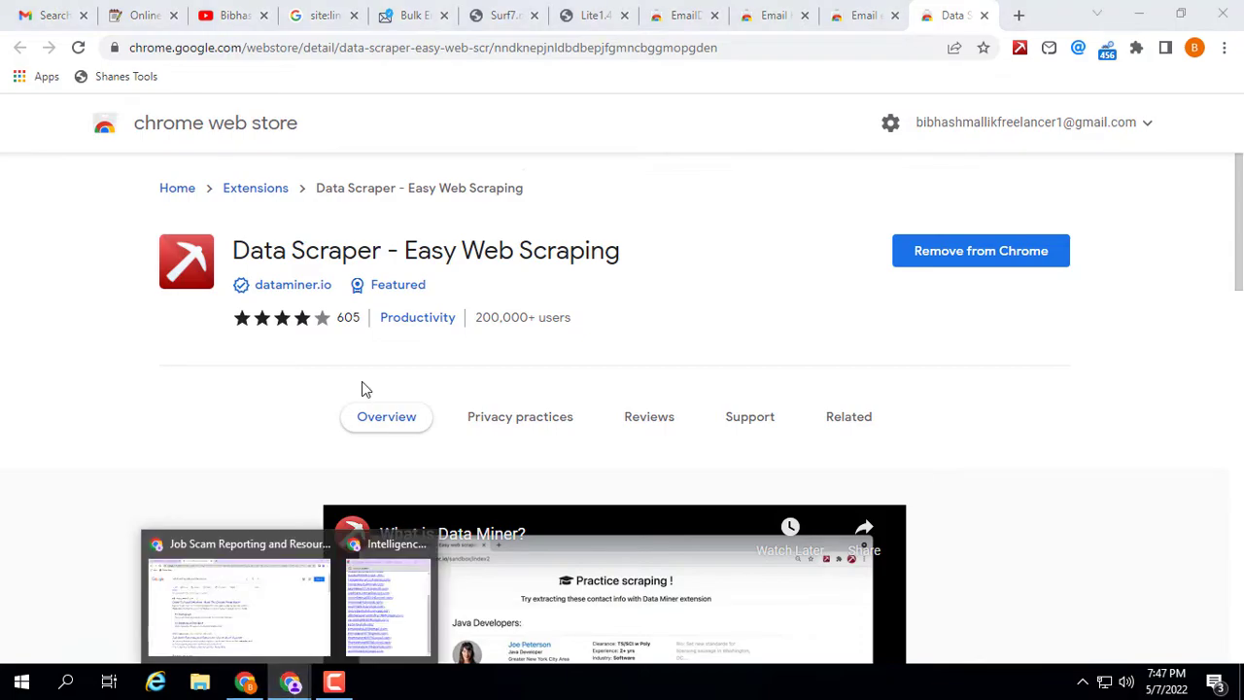
left_click(254, 597)
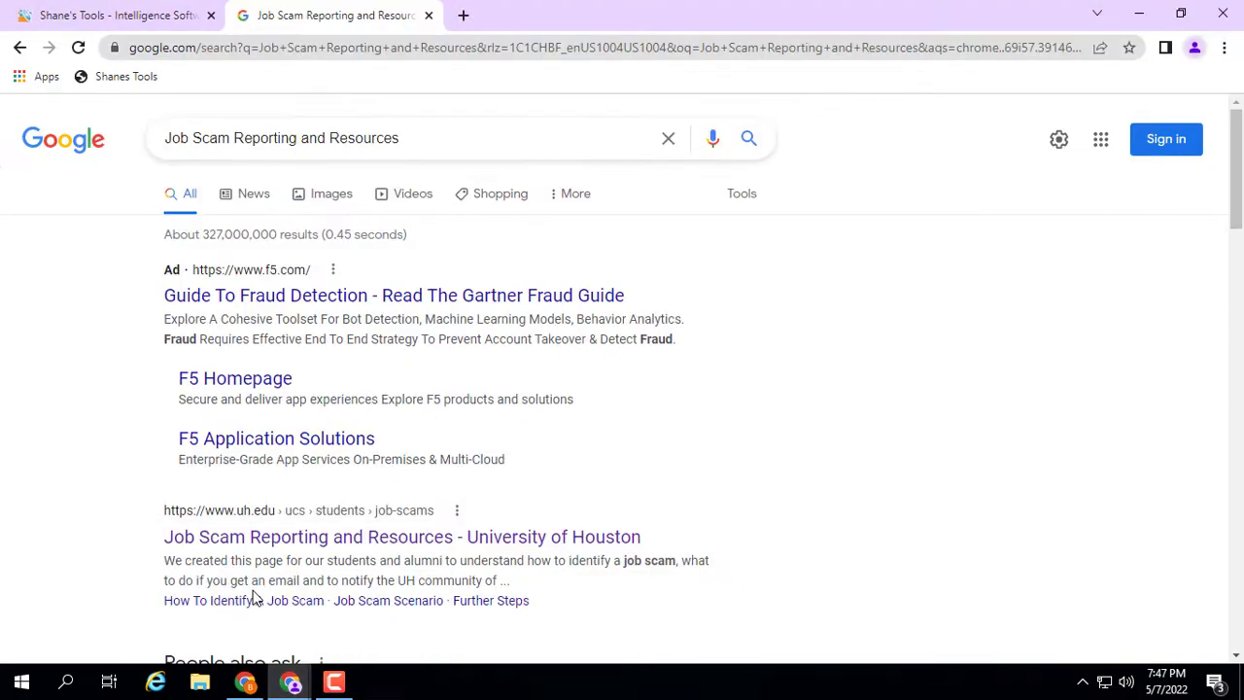
left_click(123, 18)
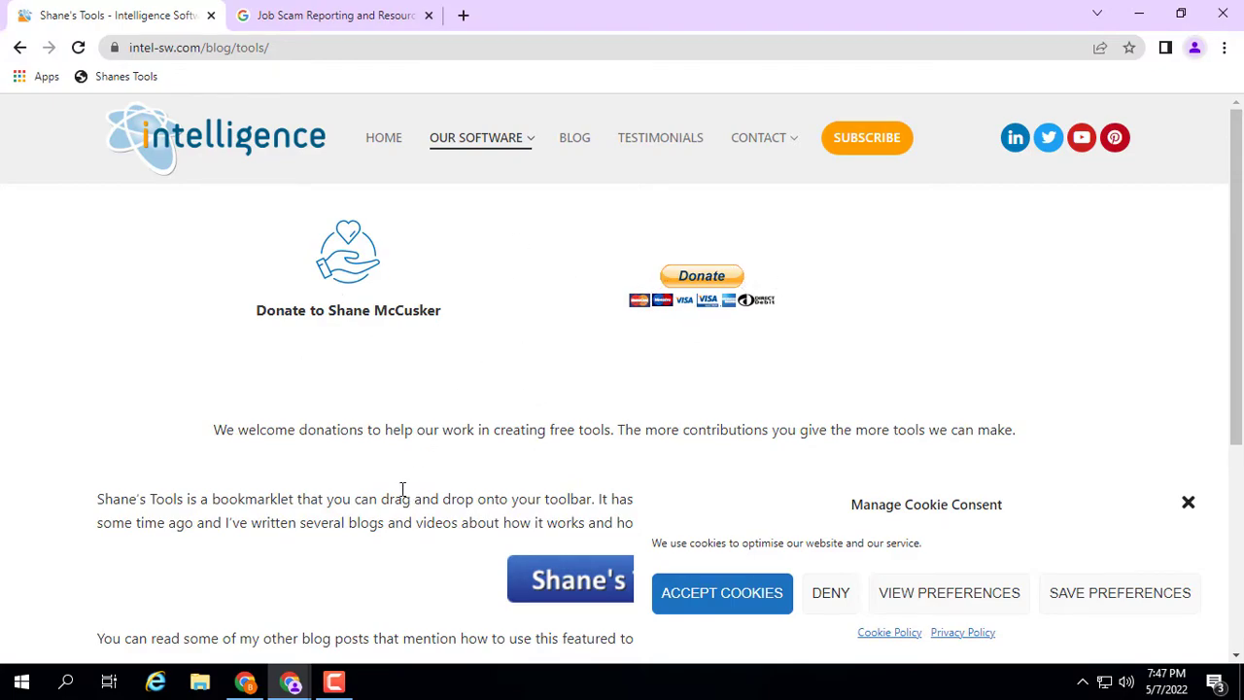
Back in the first browser window, copy the query site:linkedin.com "usa" "tech" gmail.com from the aNotepad note.
left_click(246, 681)
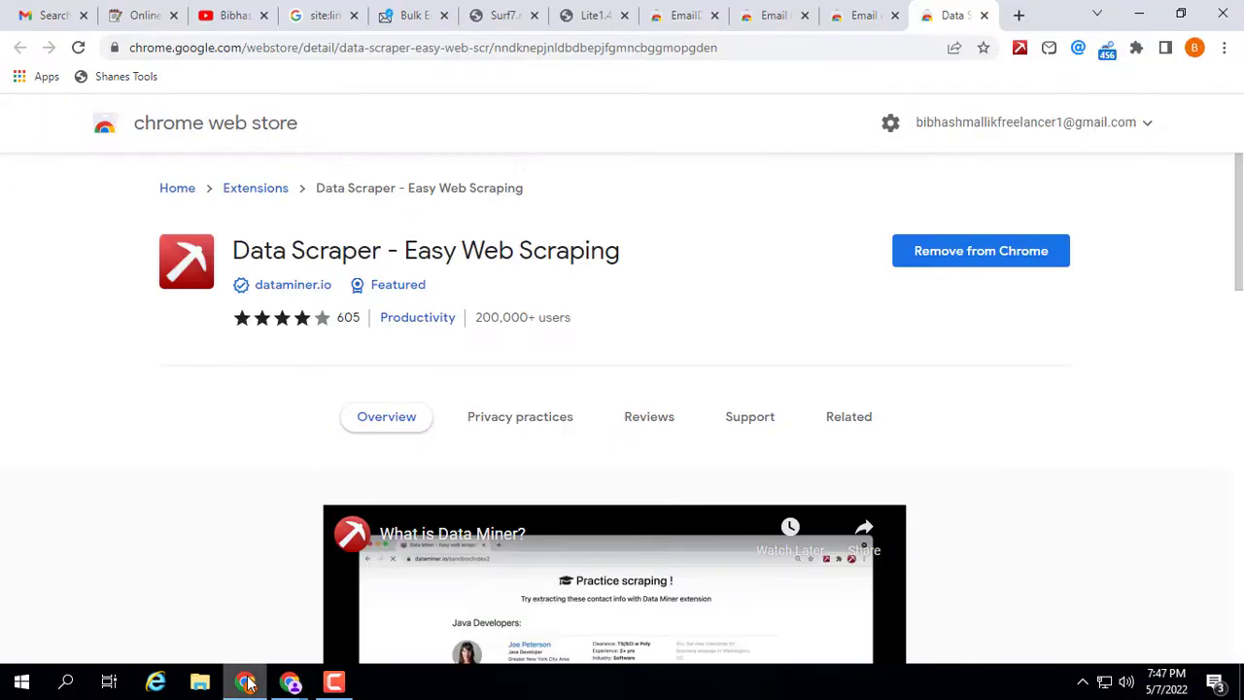
left_click(136, 10)
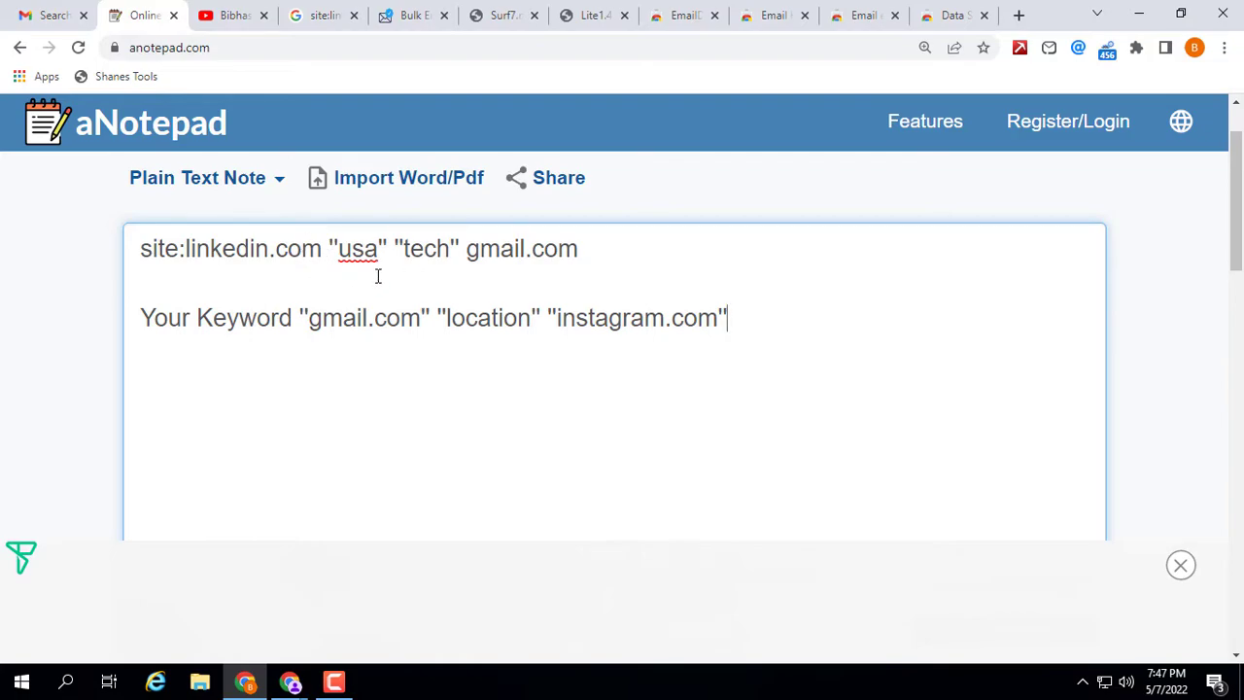
triple_click(269, 247)
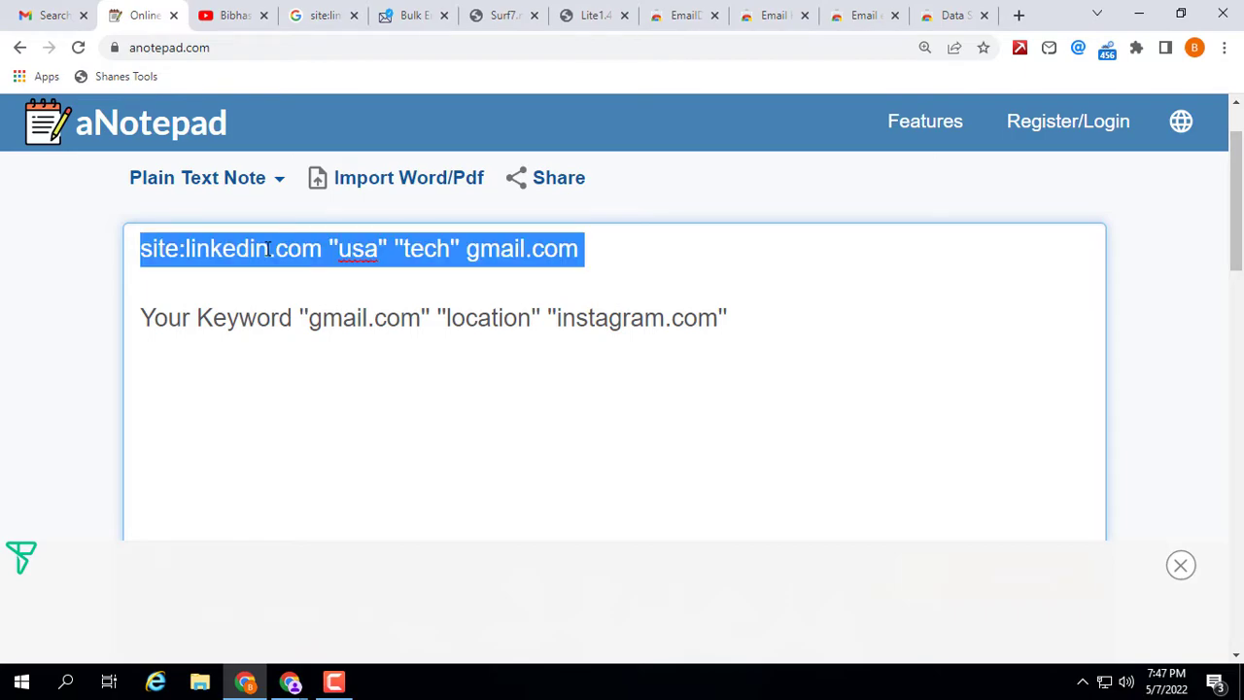
right_click(268, 249)
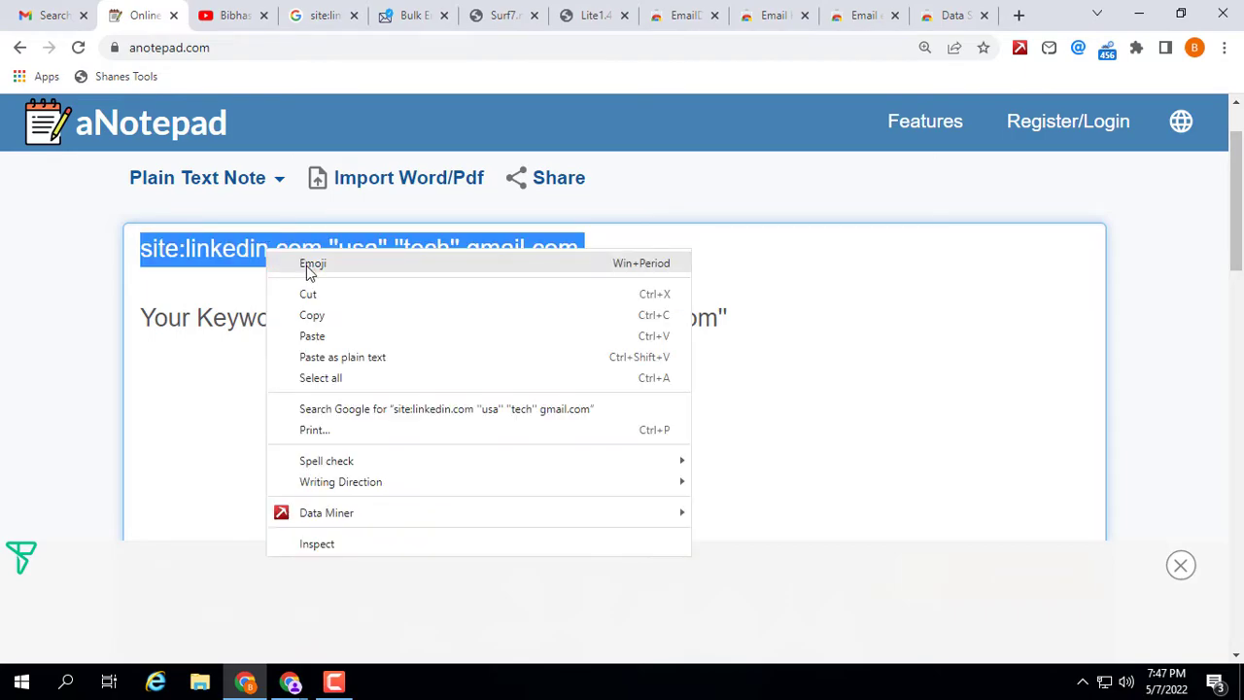
left_click(312, 317)
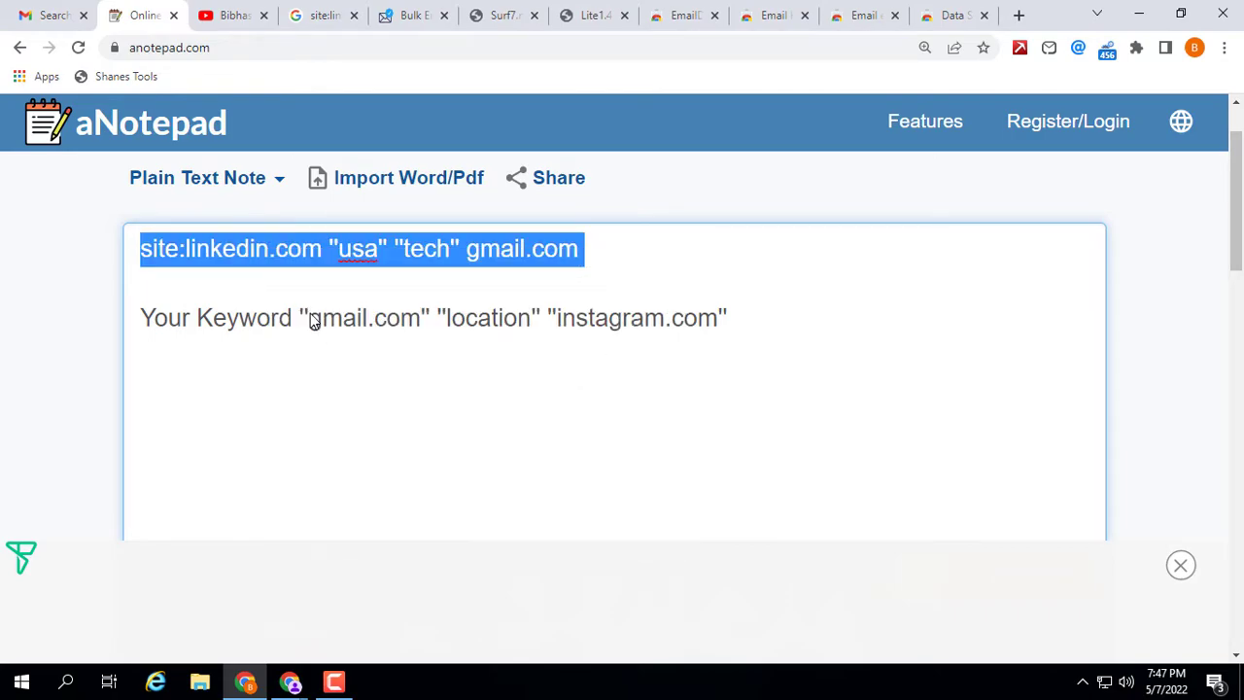
Replace the Google query with the copied site:linkedin.com "usa" "tech" gmail.com text and run the search.
left_click(320, 17)
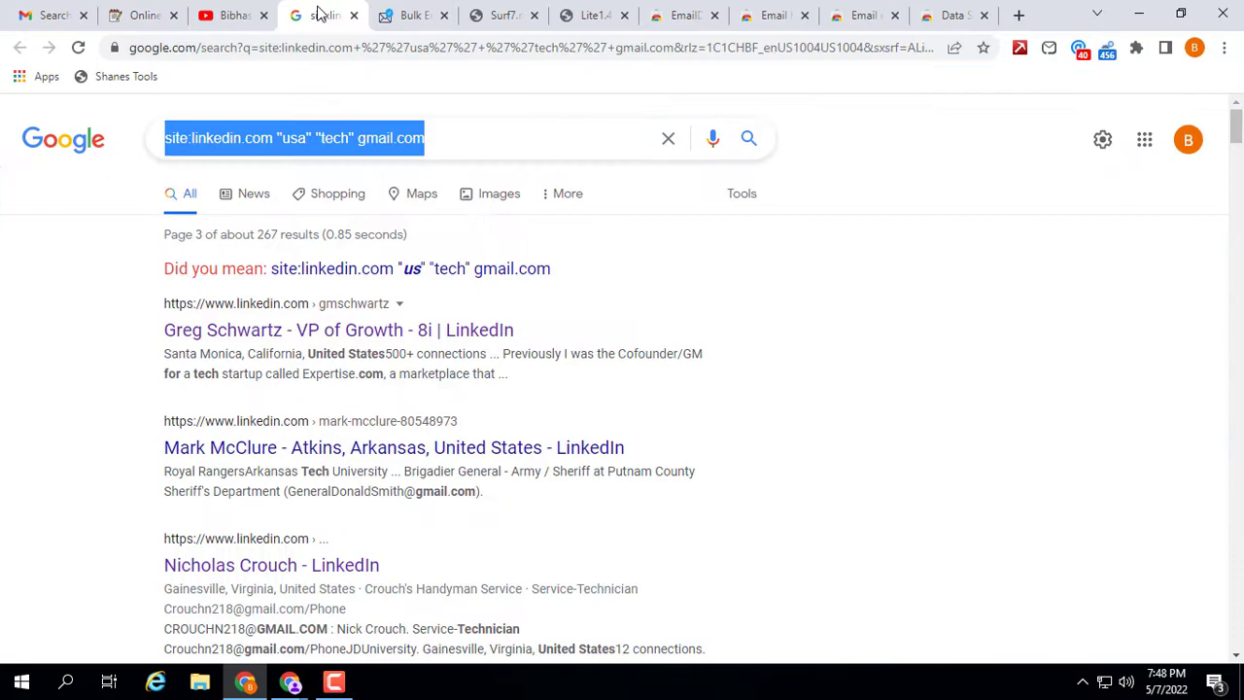
left_click(664, 139)
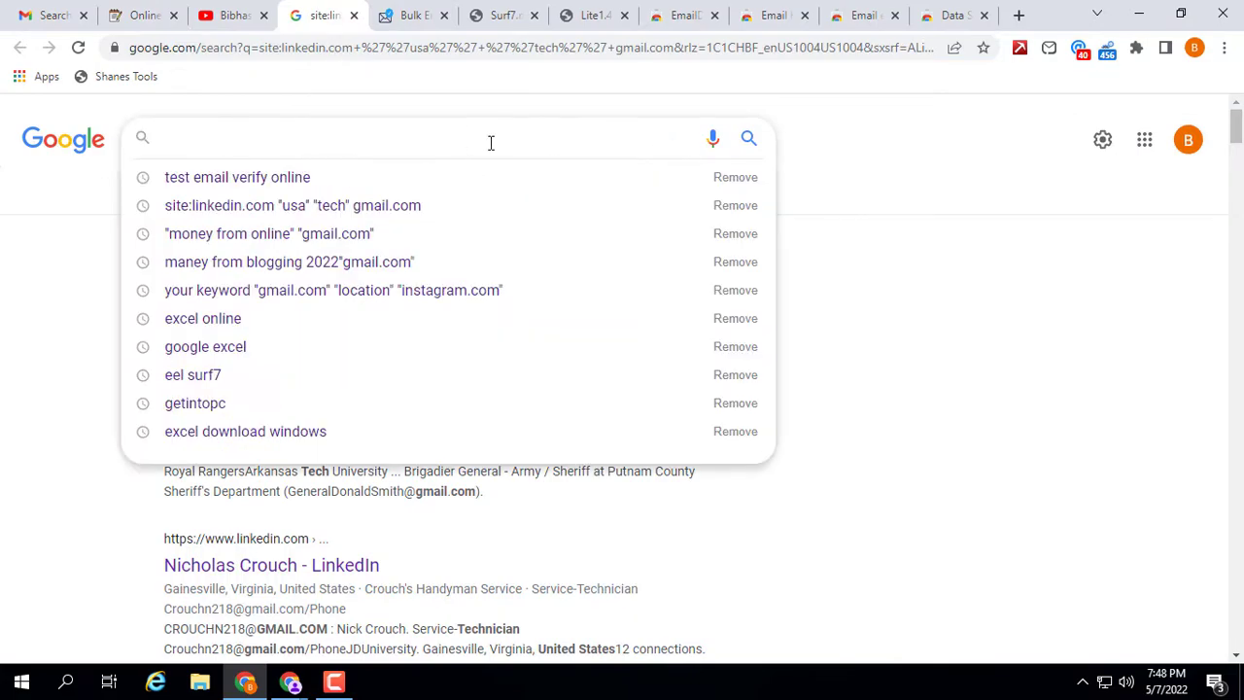
right_click(299, 144)
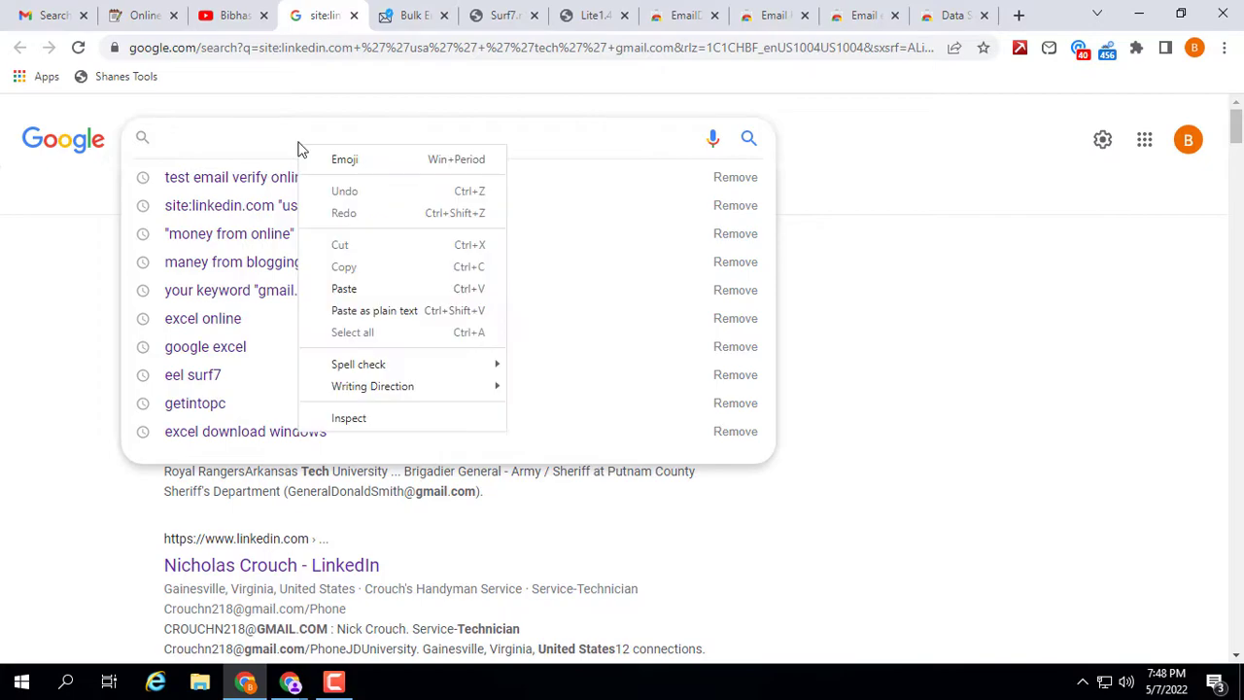
left_click(343, 286)
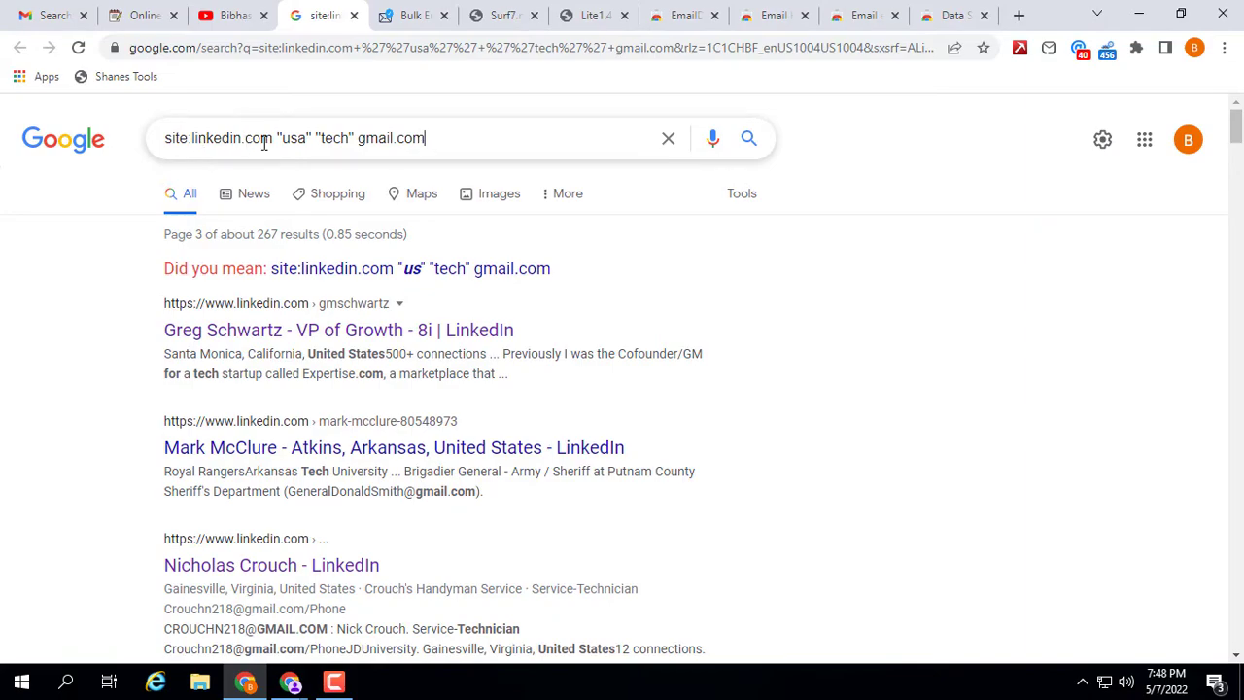
left_click(327, 137)
left_click(748, 141)
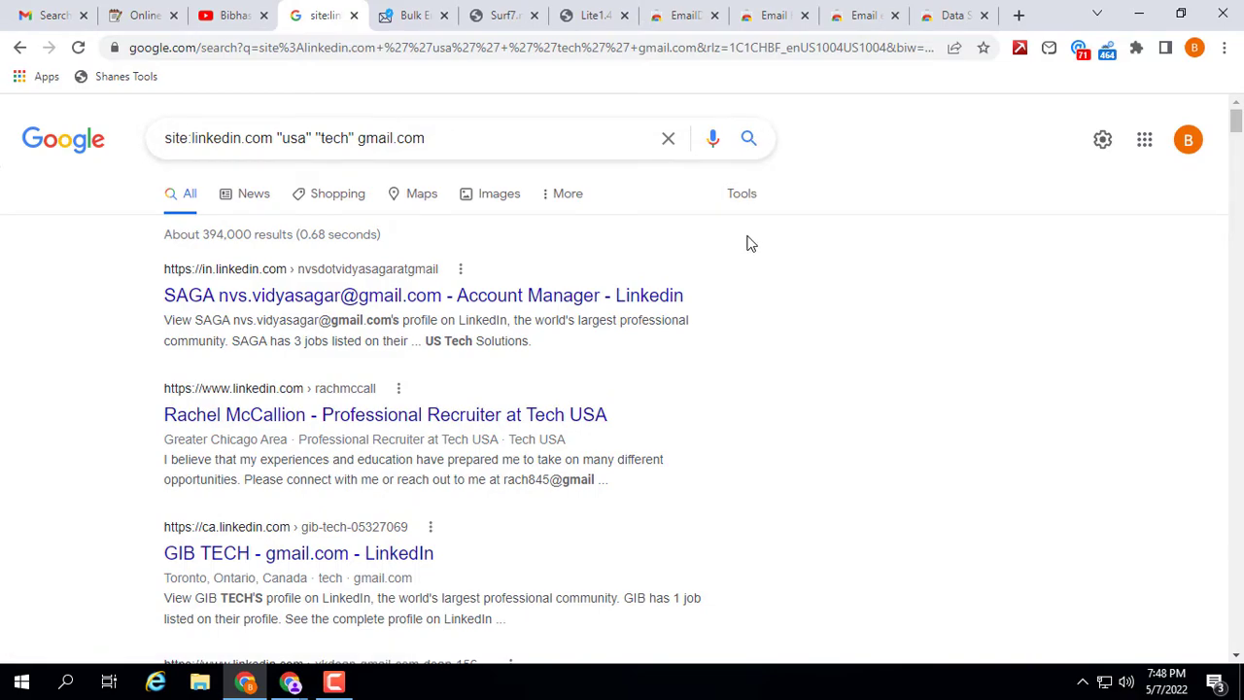
left_click(749, 139)
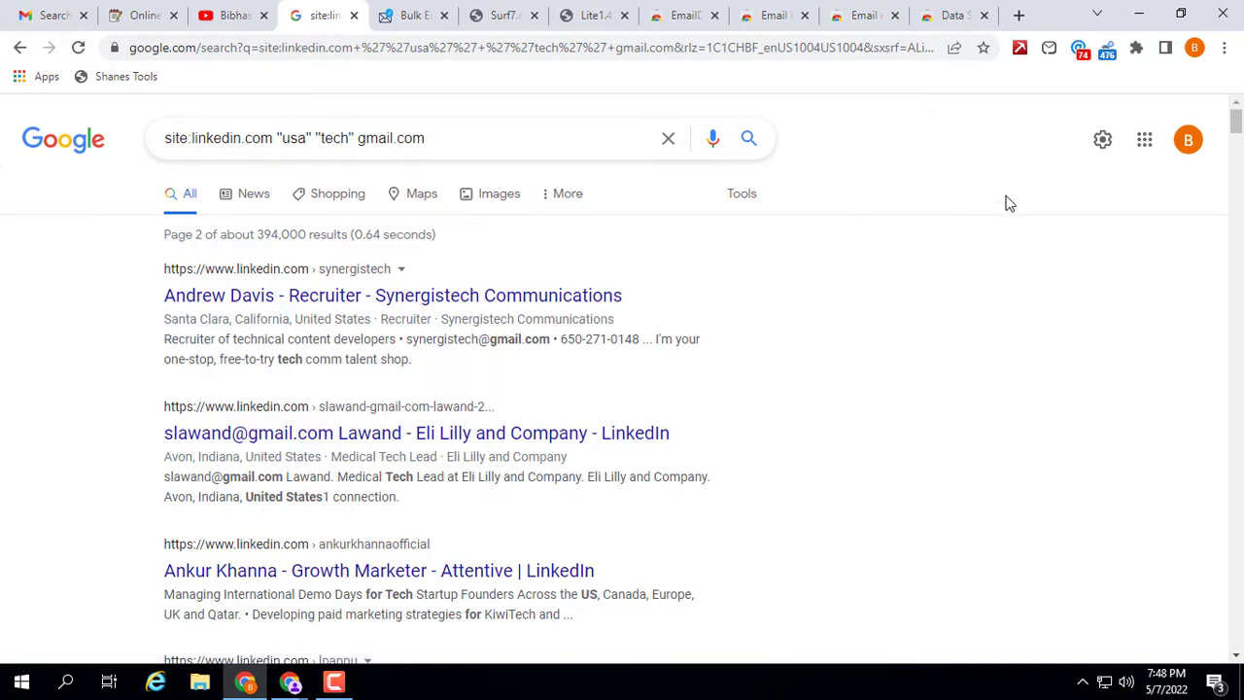
Check the results-per-page option in Google's full search settings and return to the LinkedIn search results.
left_click(1103, 141)
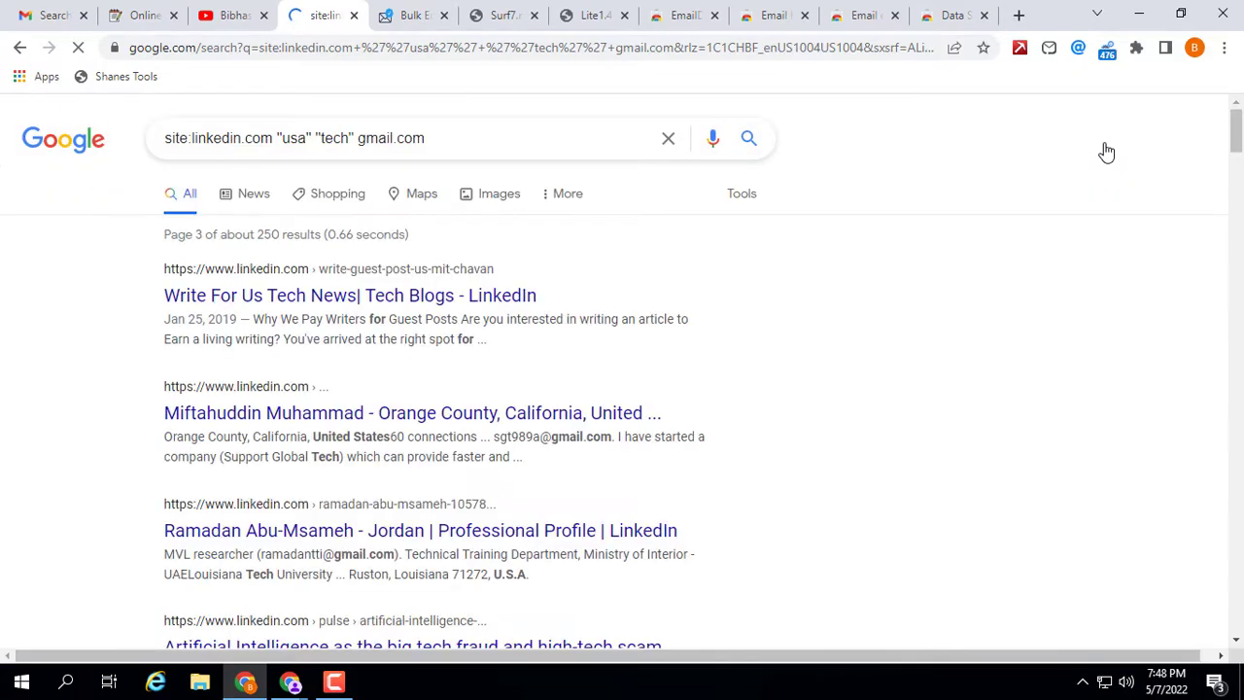
scroll(755, 269, "down", 2)
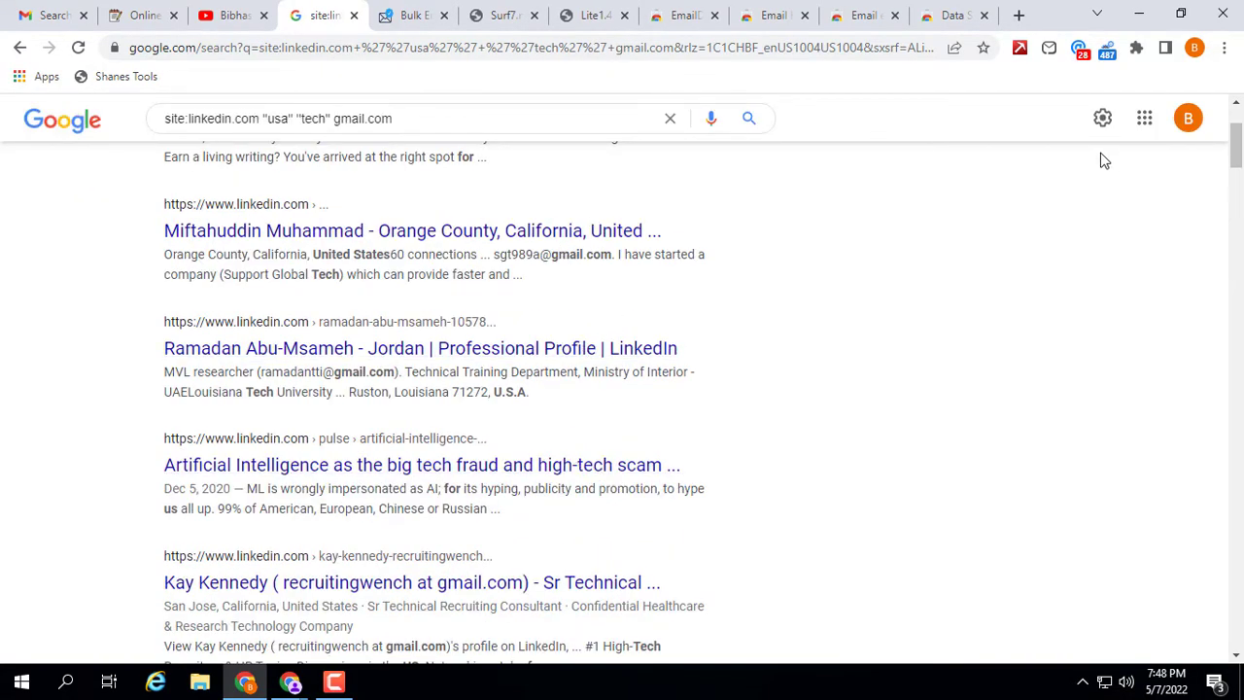
left_click(1102, 120)
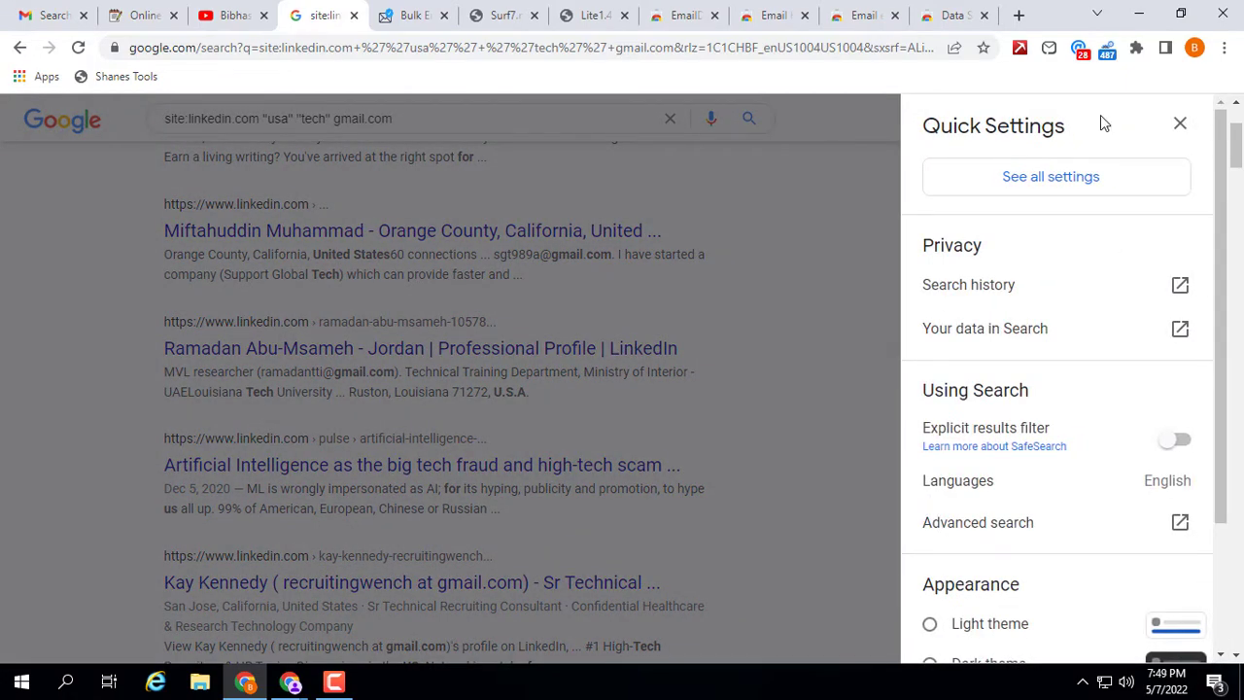
scroll(973, 186, "up", 1)
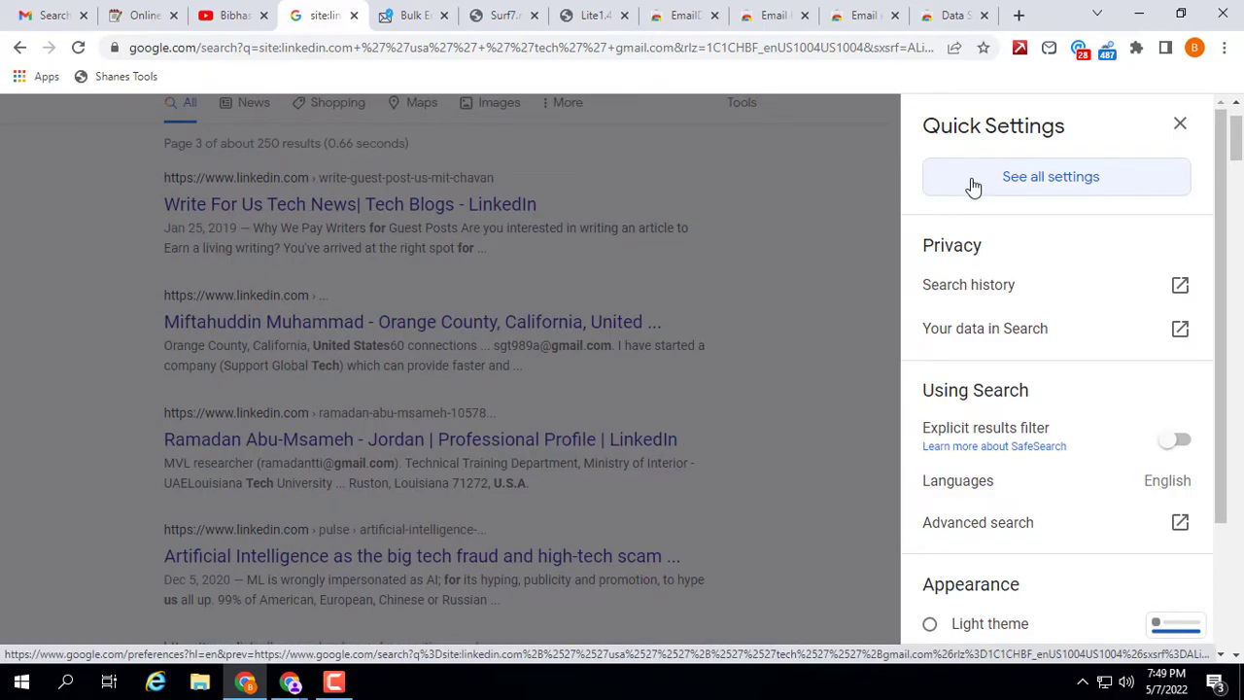
left_click(1017, 189)
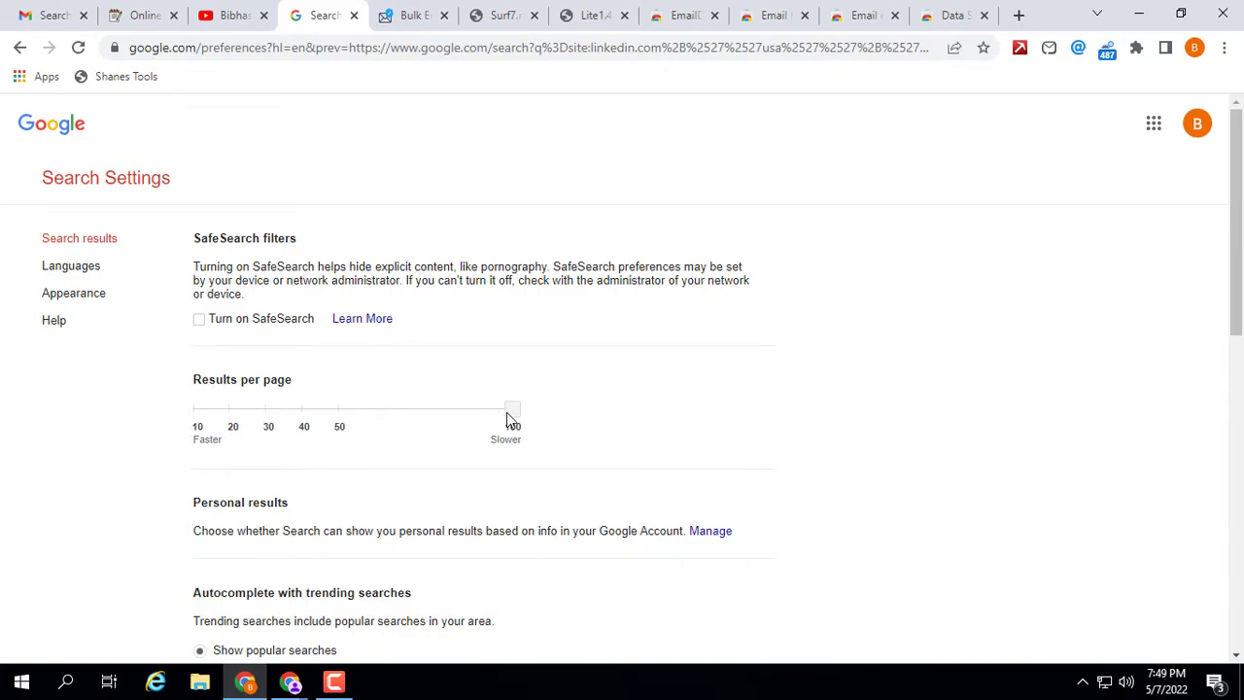
scroll(614, 416, "down", 8)
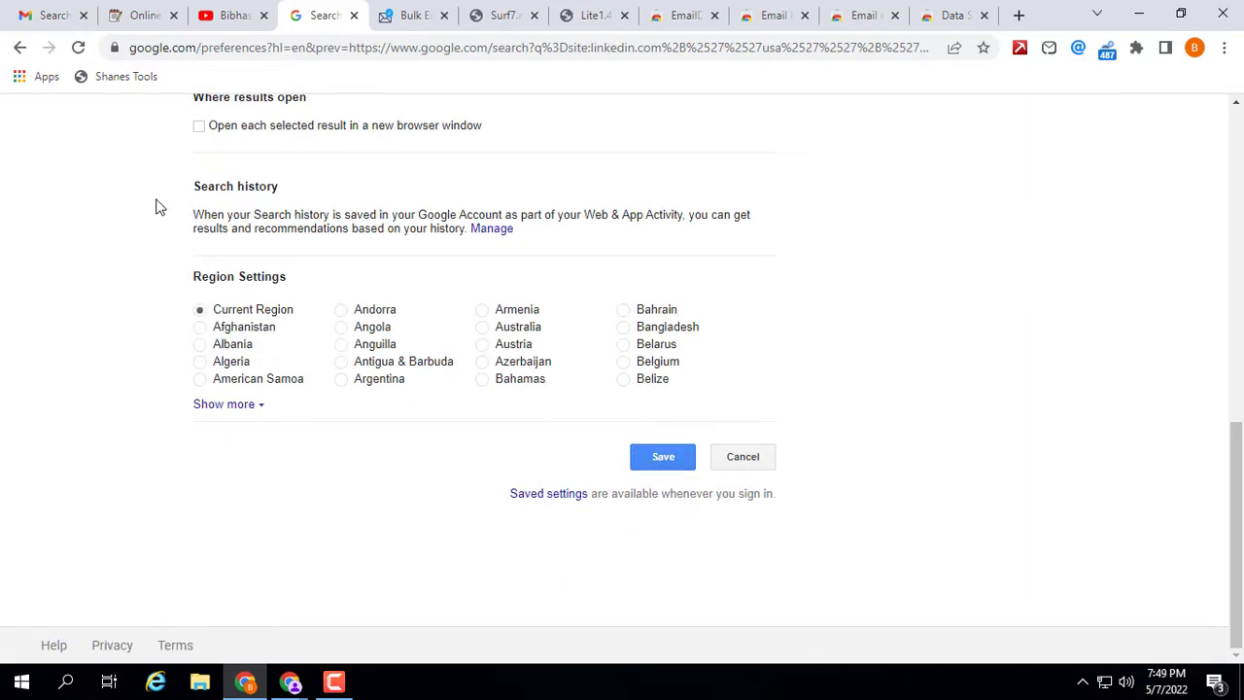
left_click(17, 48)
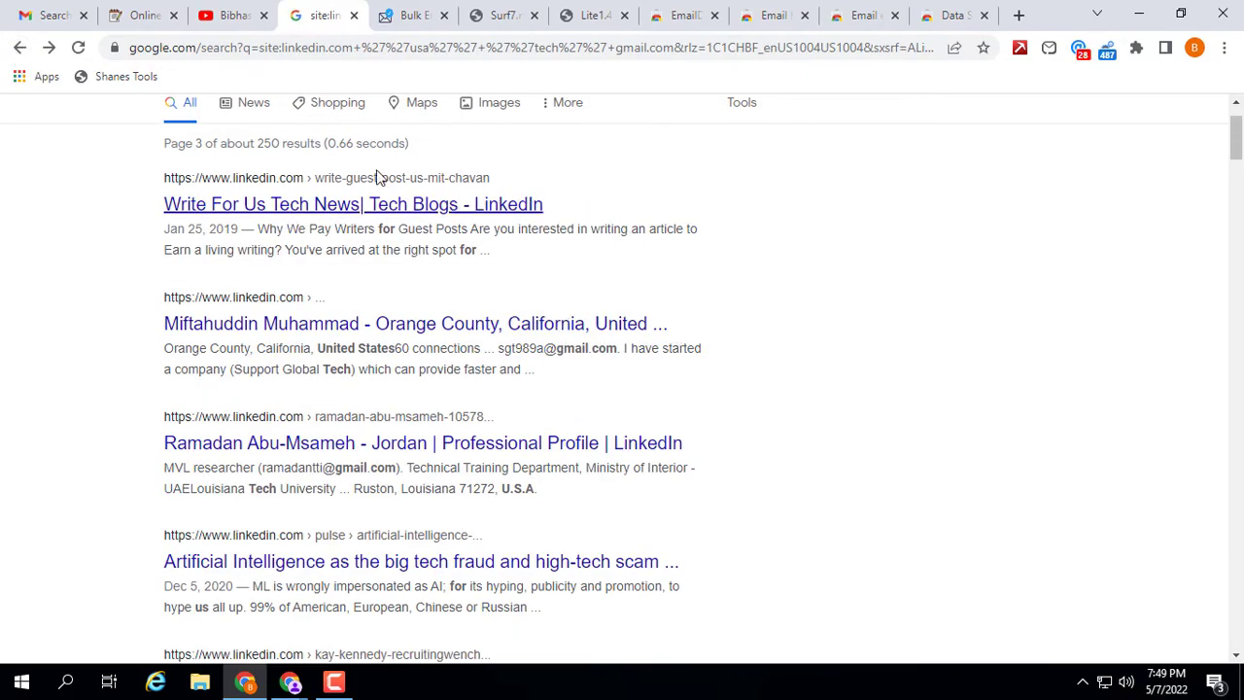
scroll(832, 252, "up", 1)
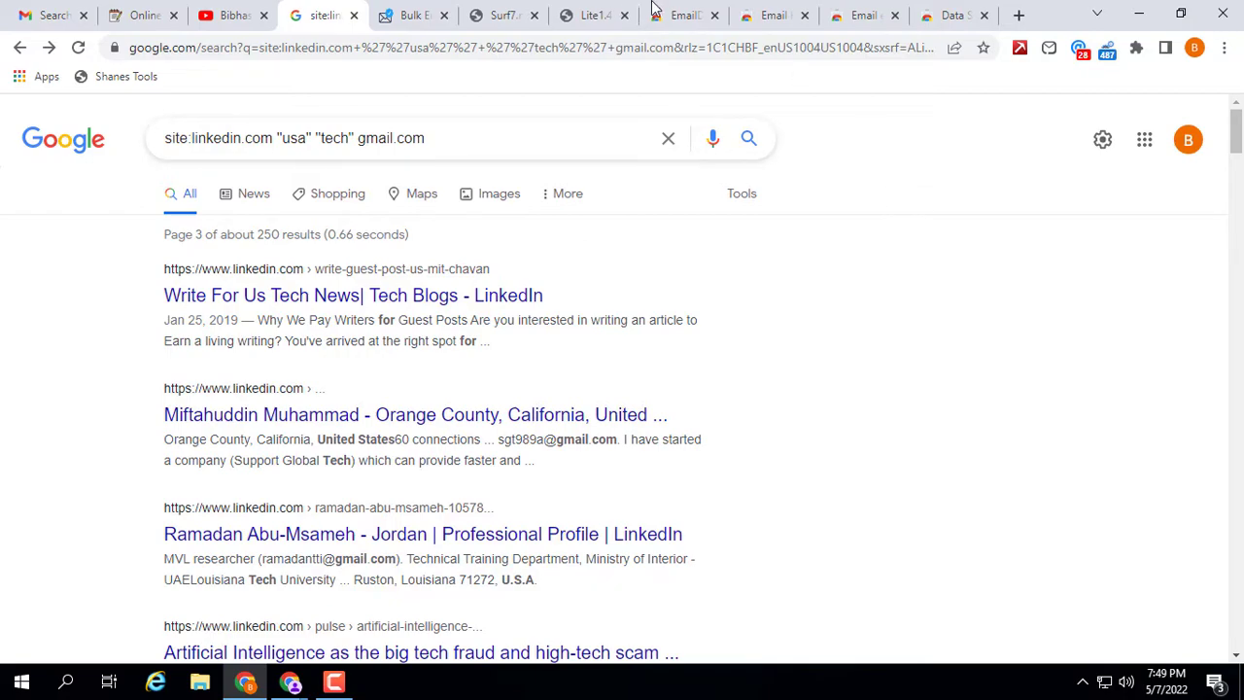
Extract the email addresses from the Google results page with the EmailDrop extension and export the list.
left_click(687, 11)
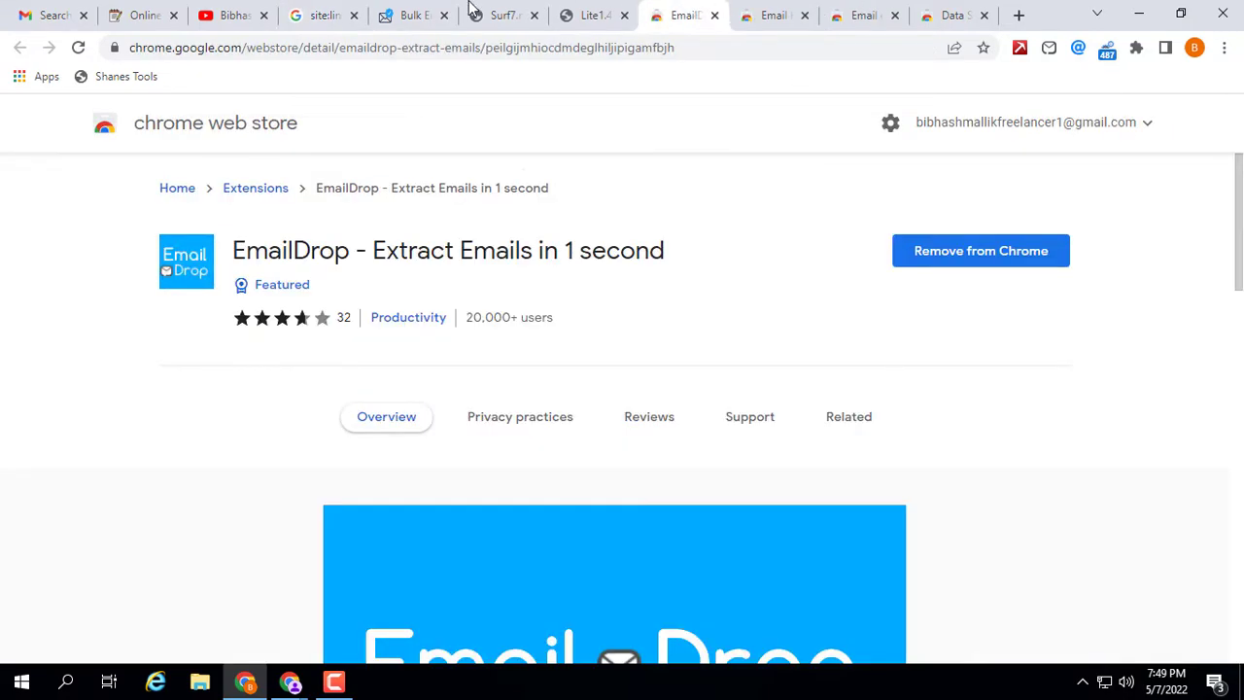
left_click(291, 10)
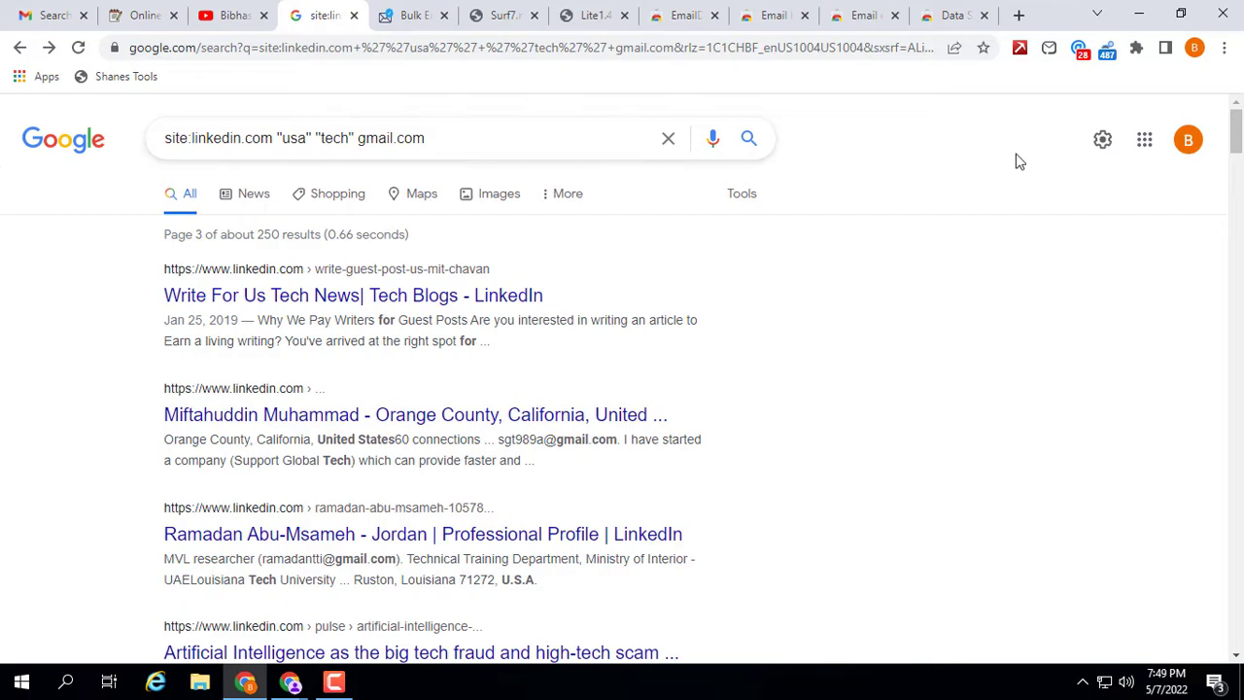
left_click(1049, 49)
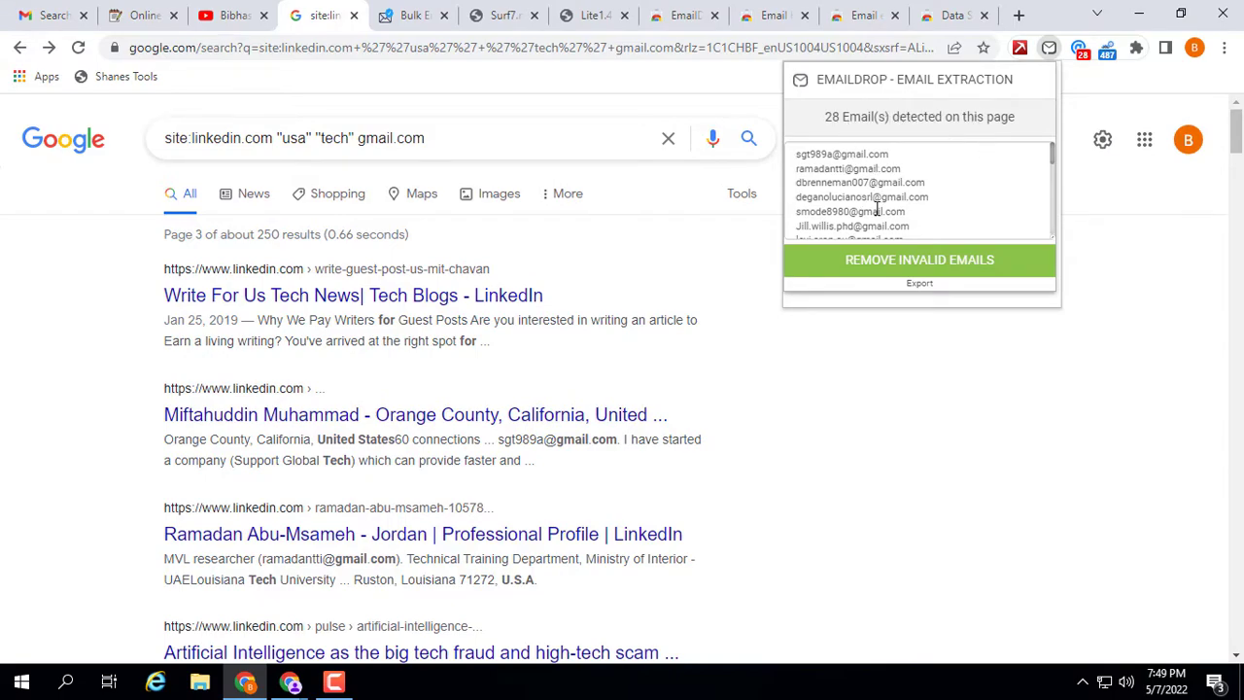
scroll(869, 187, "down", 4)
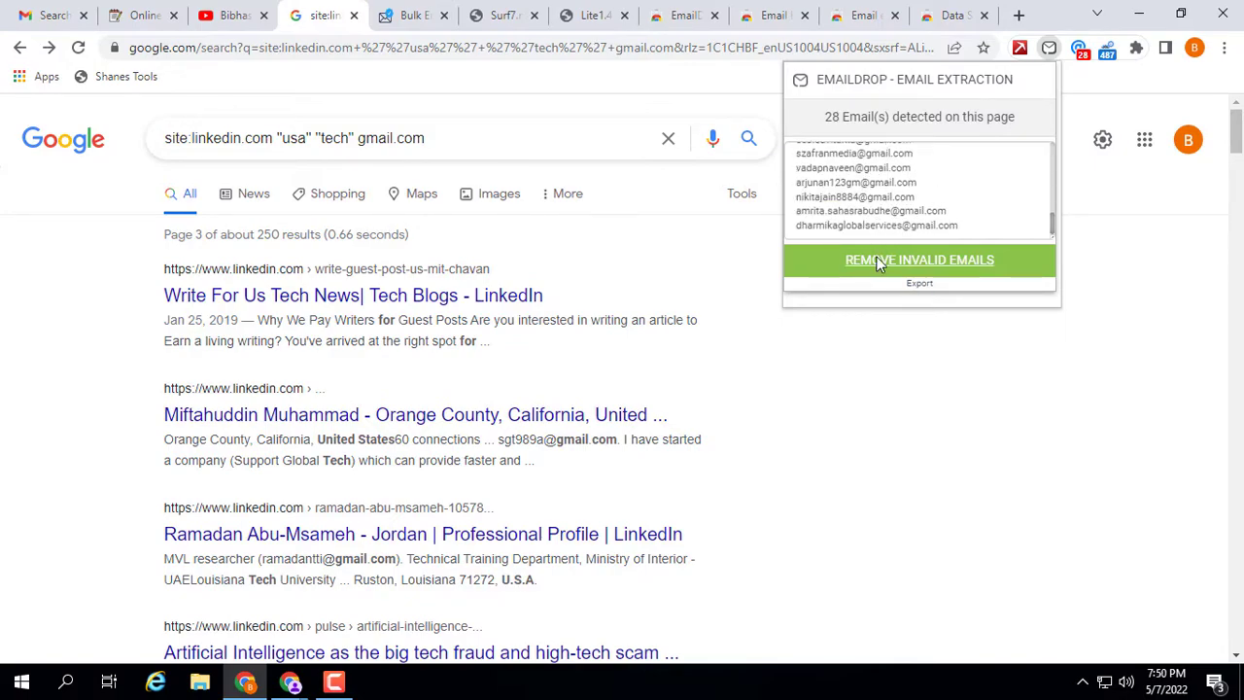
left_click(920, 283)
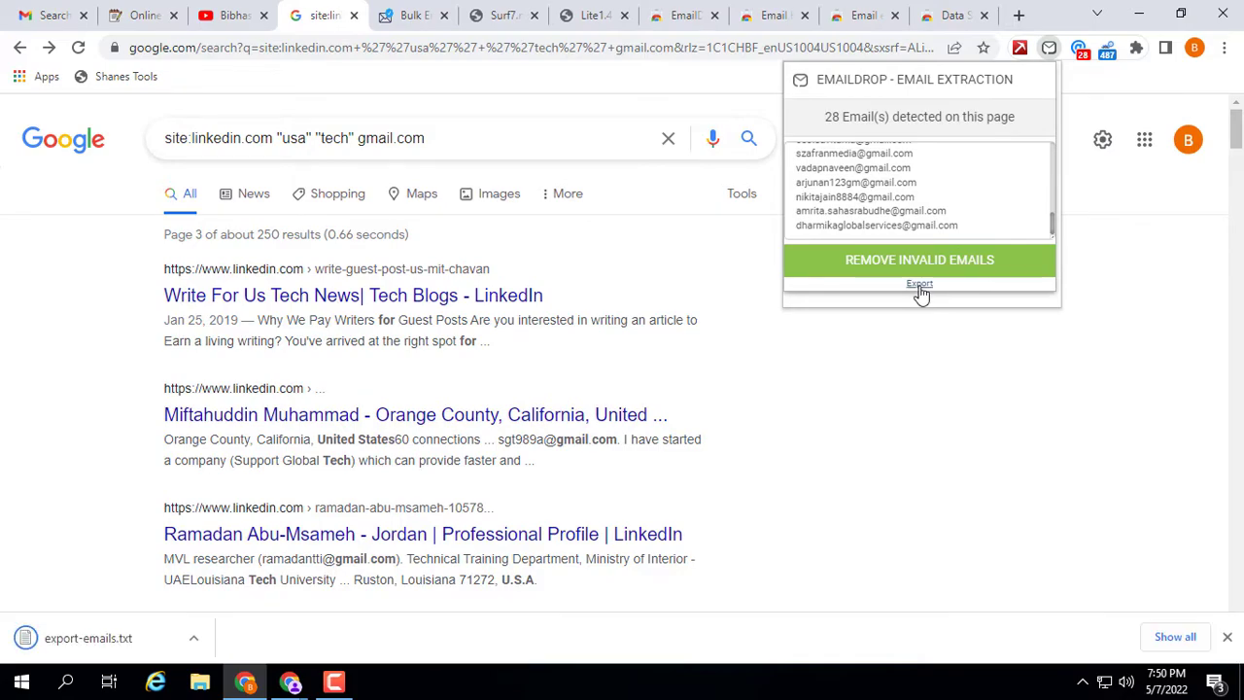
Open the downloaded export-emails.txt file, look through the exported addresses, and return to the Google results.
left_click(197, 638)
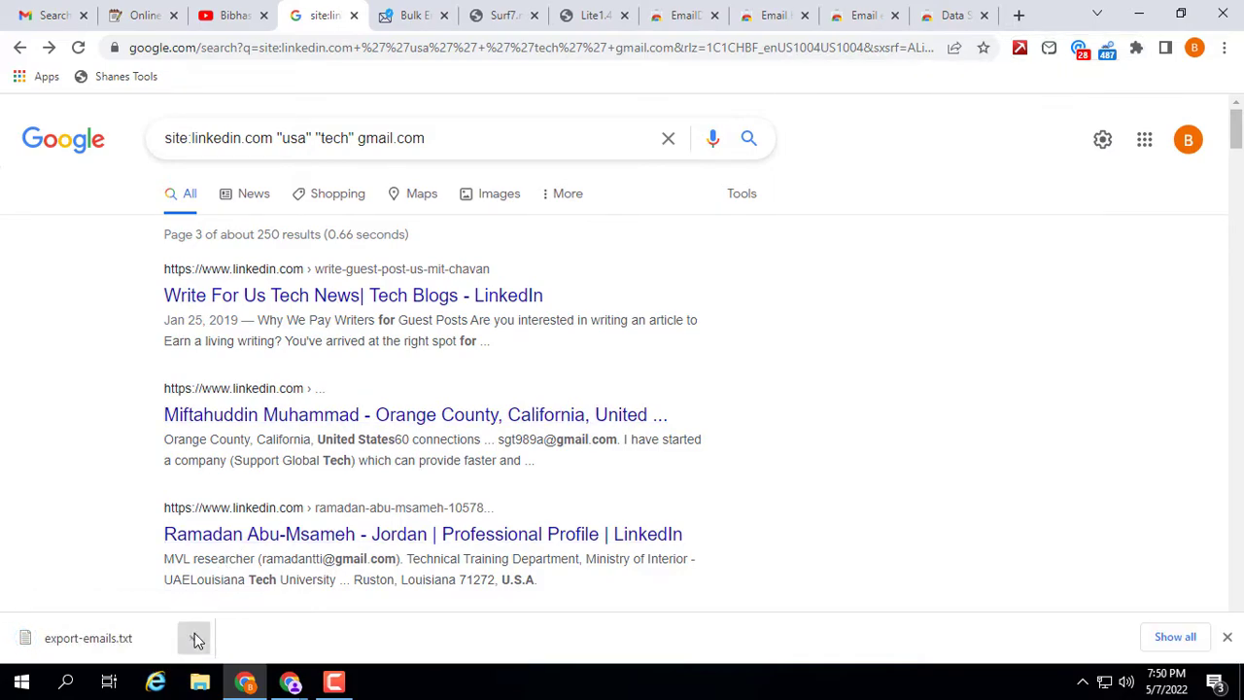
left_click(227, 525)
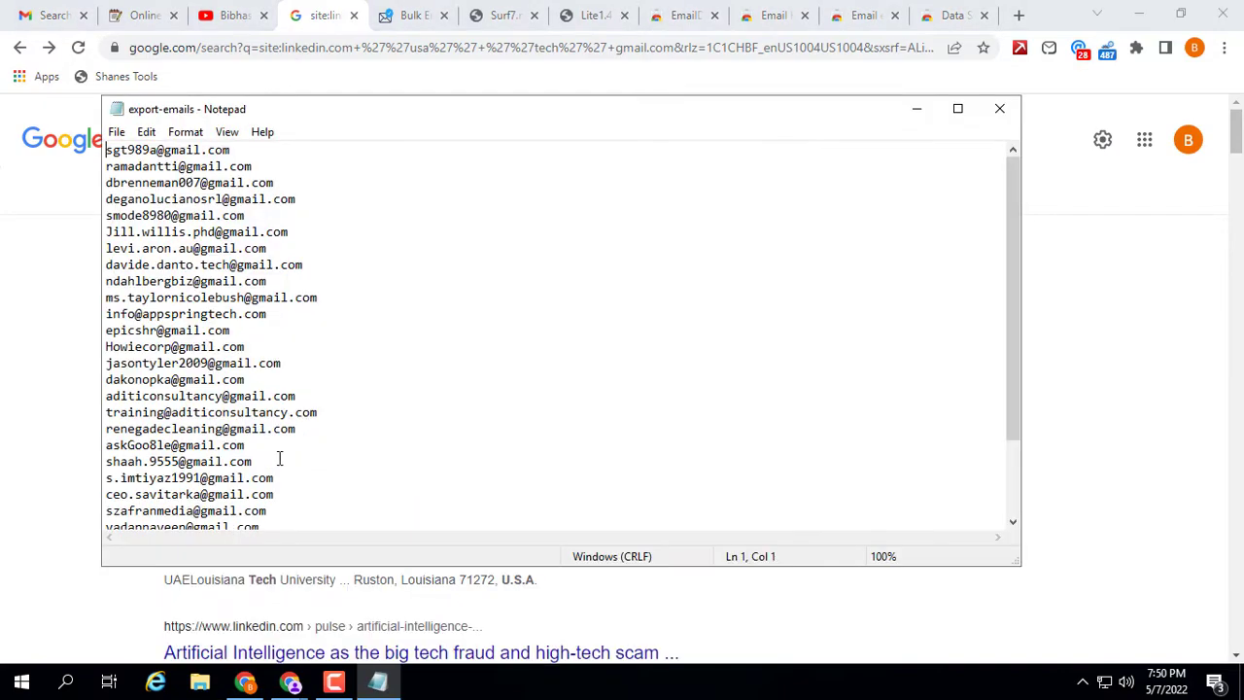
scroll(265, 282, "down", 2)
scroll(282, 287, "up", 2)
left_click(30, 299)
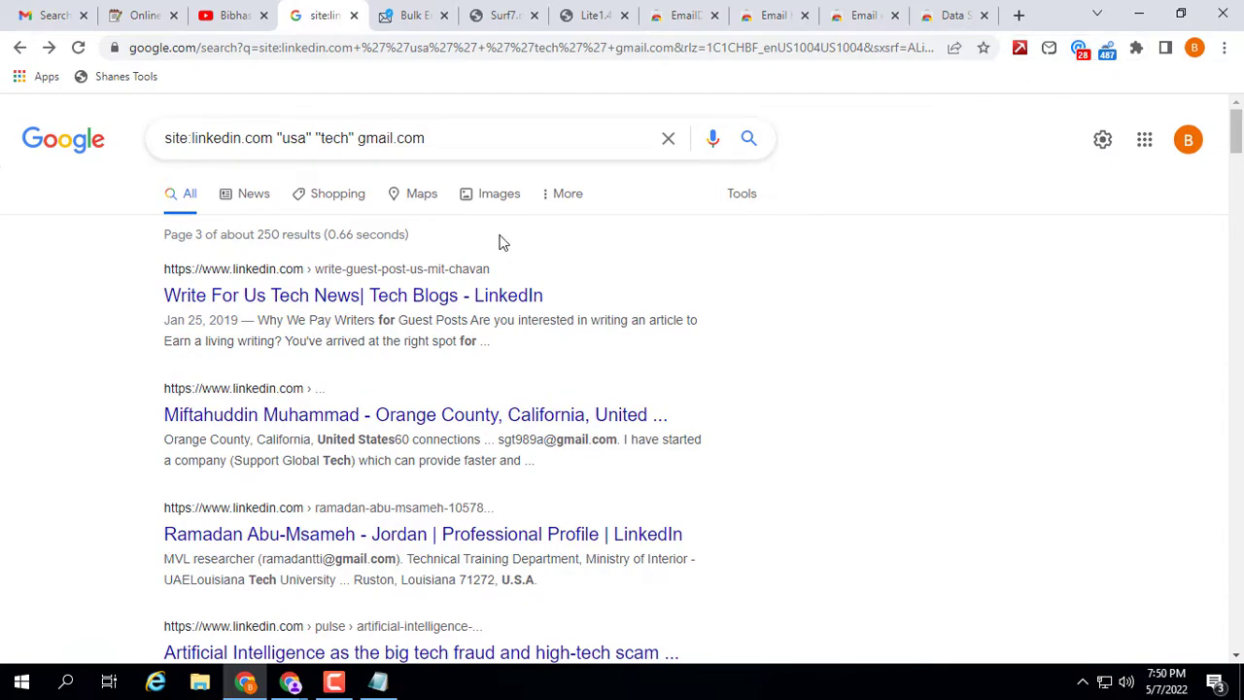
Review Email Hunter's current-page list, its list of emails from all pages, and its options.
left_click(1079, 51)
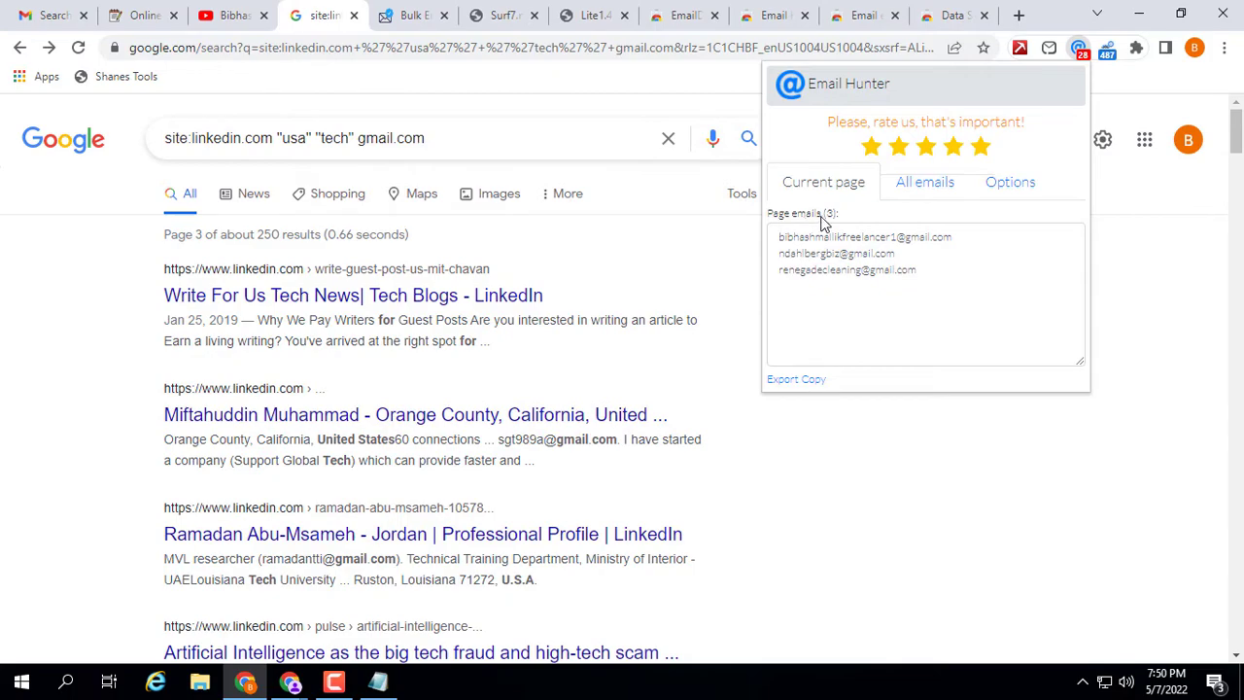
left_click(933, 192)
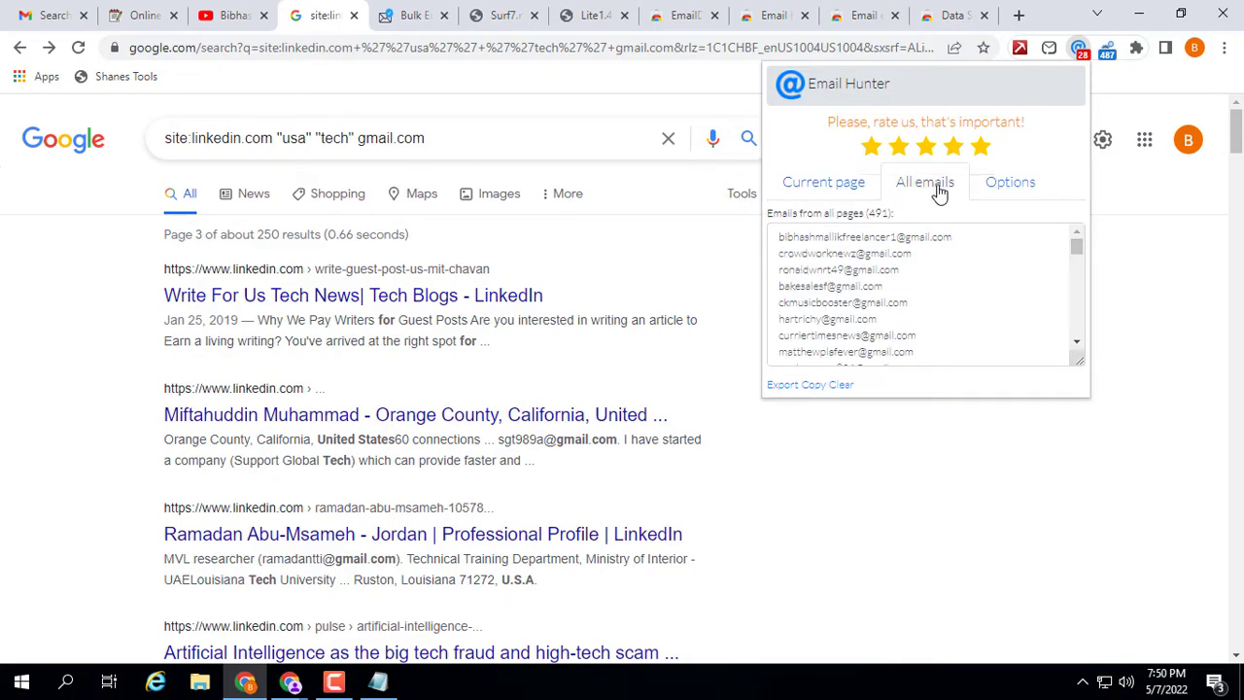
scroll(913, 245, "down", 1)
scroll(933, 242, "down", 5)
scroll(952, 278, "down", 8)
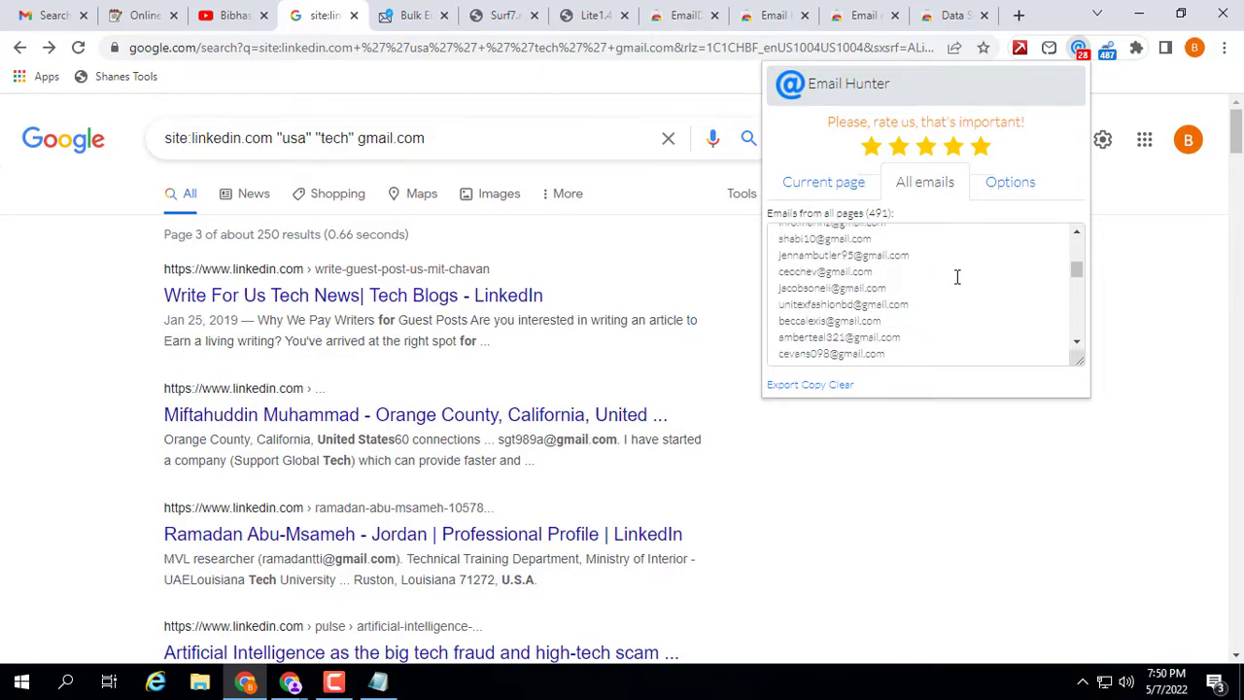
scroll(957, 276, "down", 3)
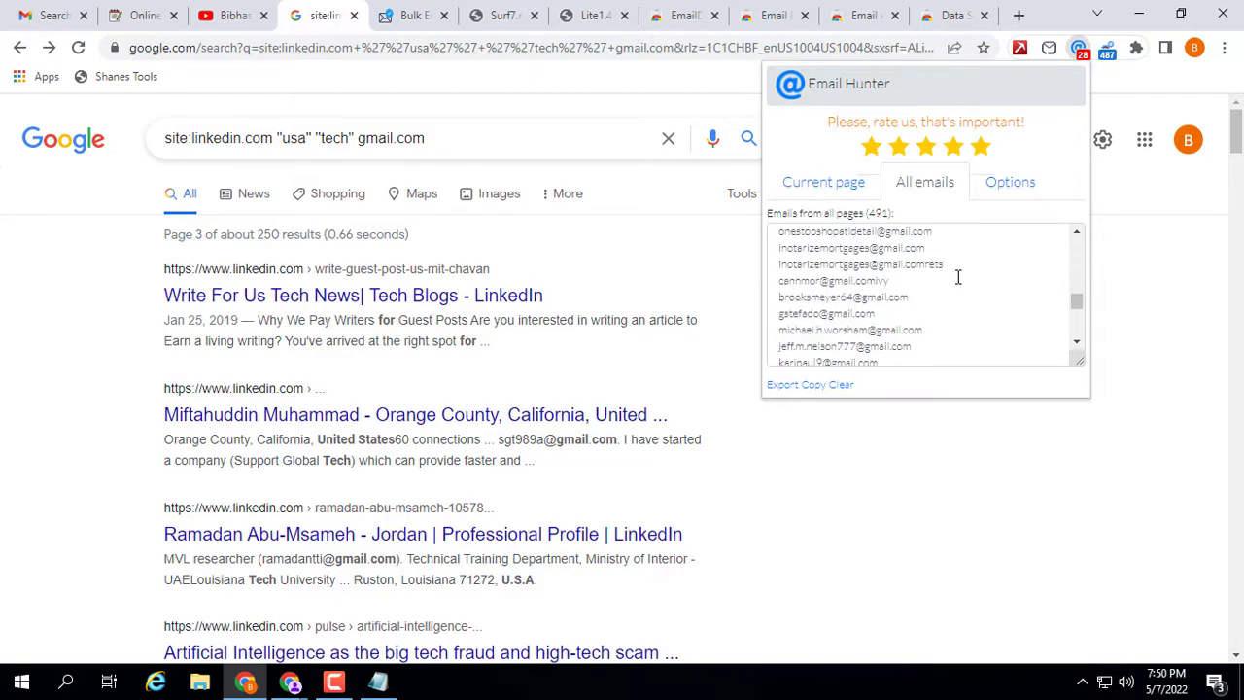
left_click(1004, 189)
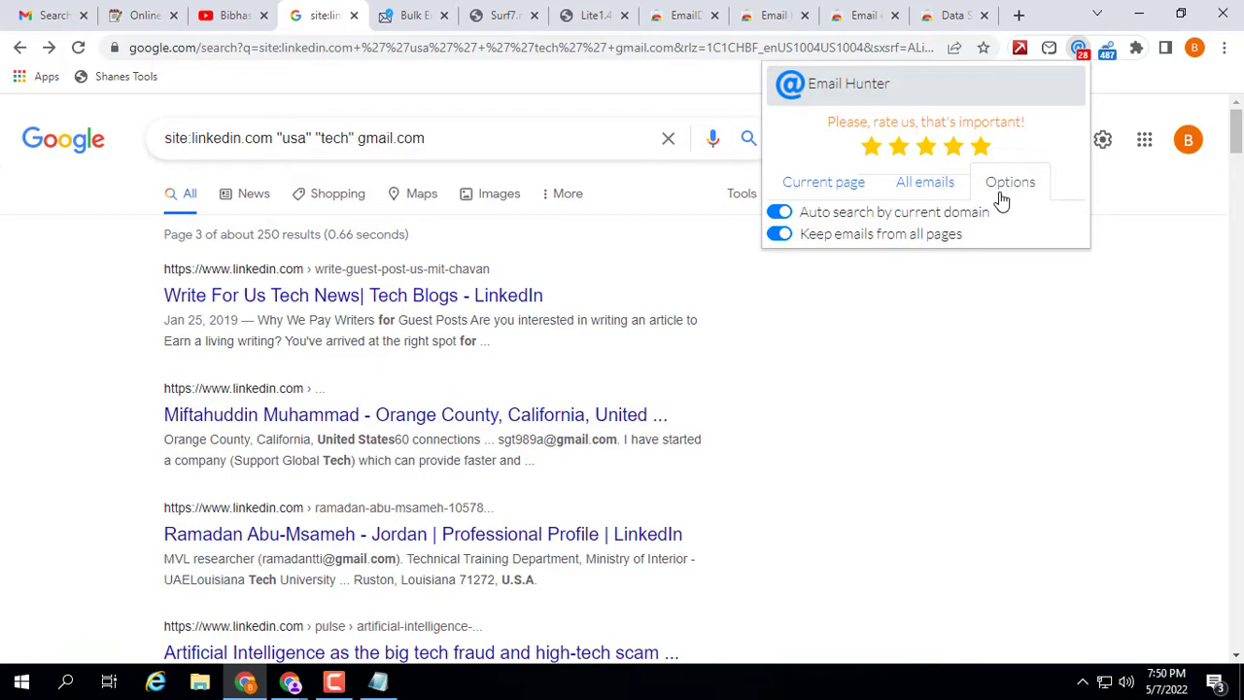
left_click(814, 187)
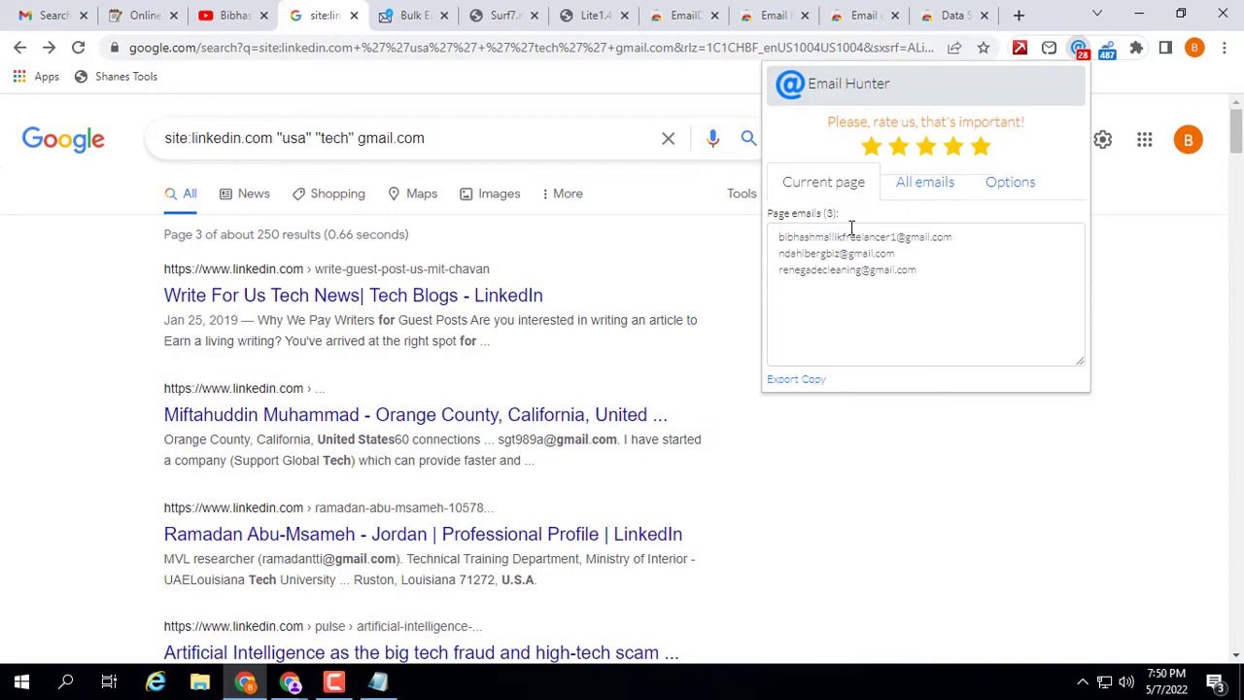
Rerun the LinkedIn search and check the addresses Email Hunter finds on the current page.
left_click(748, 138)
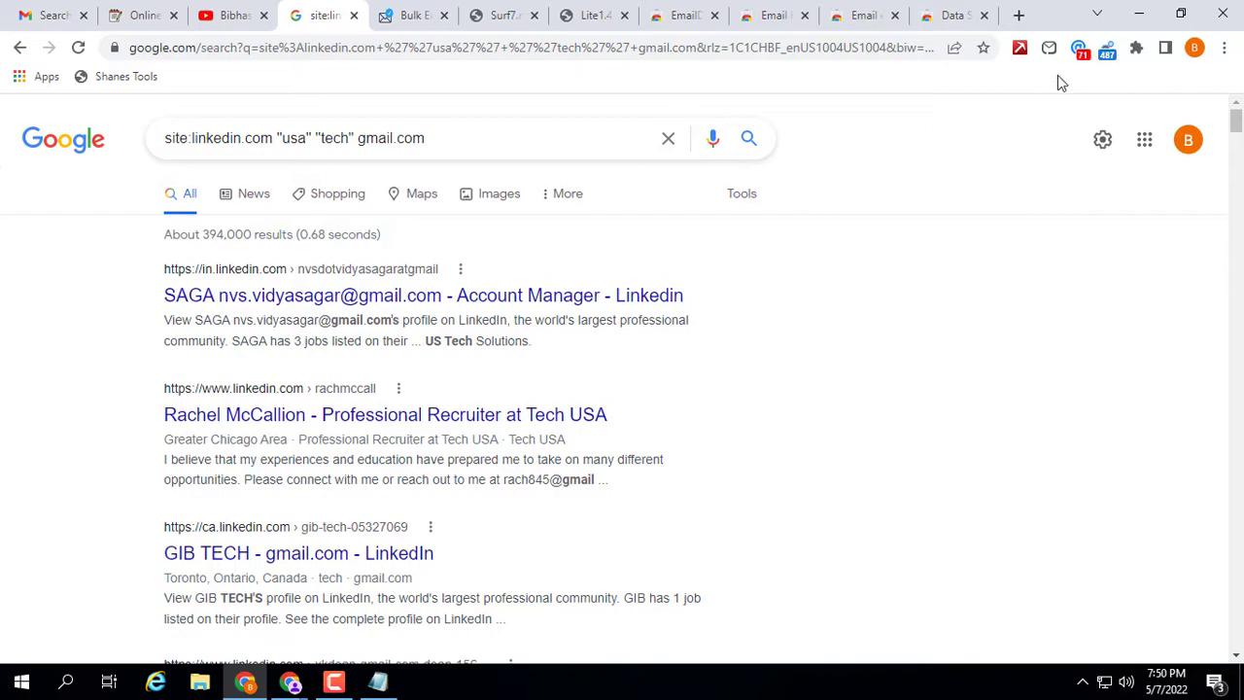
left_click(1077, 50)
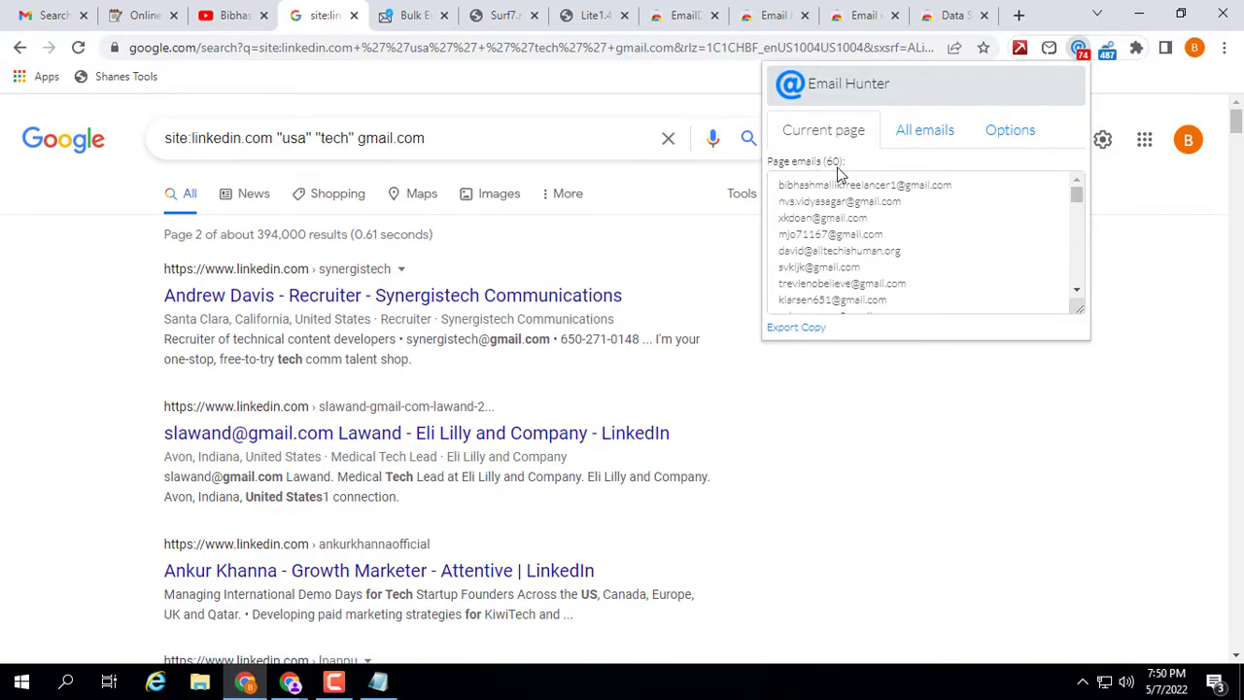
key("ctrl+plus")
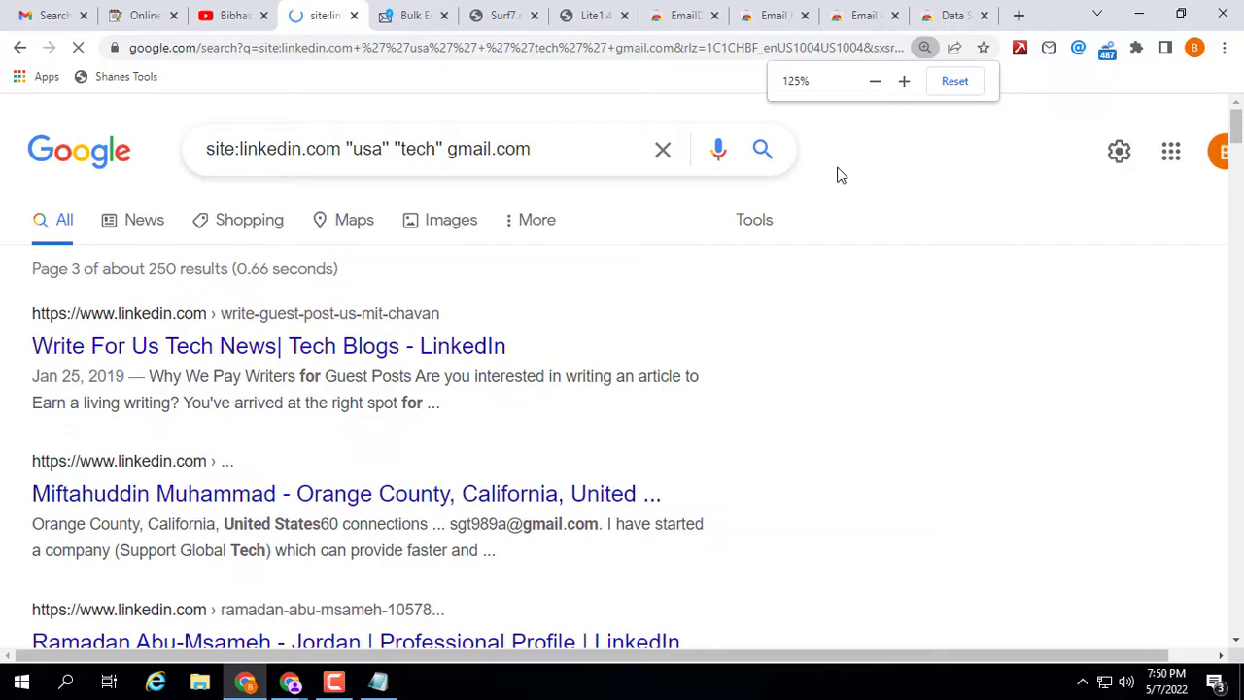
key("ctrl+plus")
left_click(1080, 49)
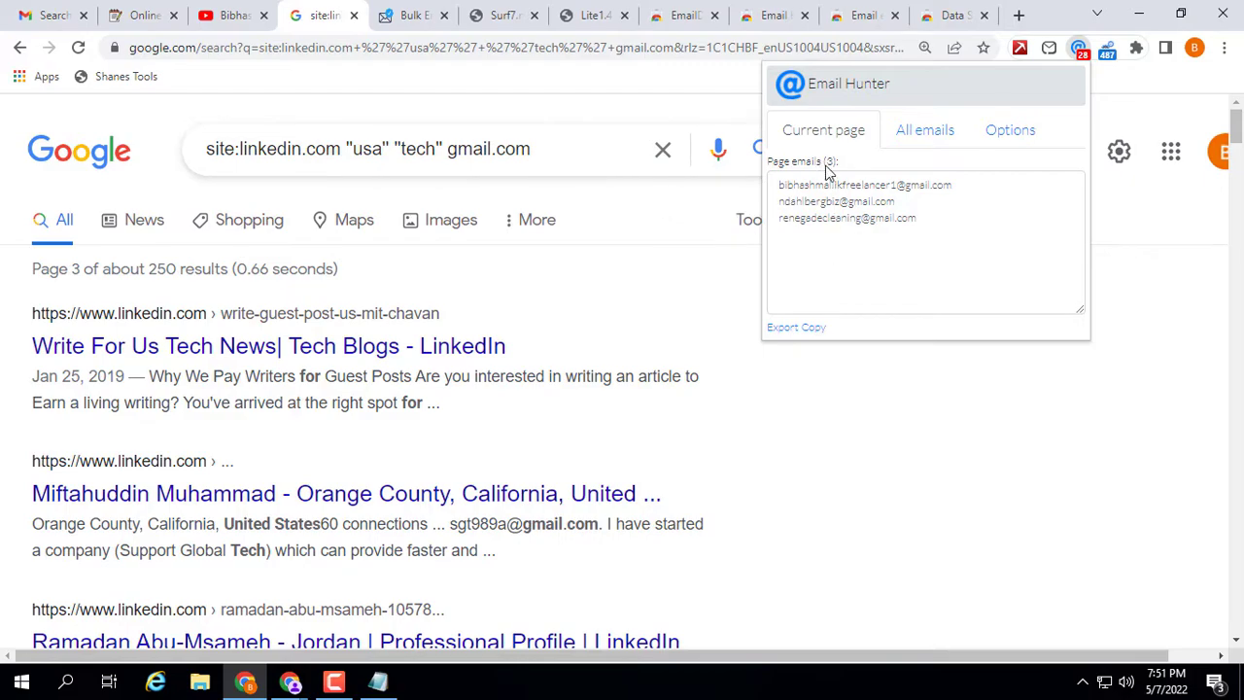
Run the LinkedIn search again from its first results page and read through Email Hunter's whole current-page list.
left_click(760, 156)
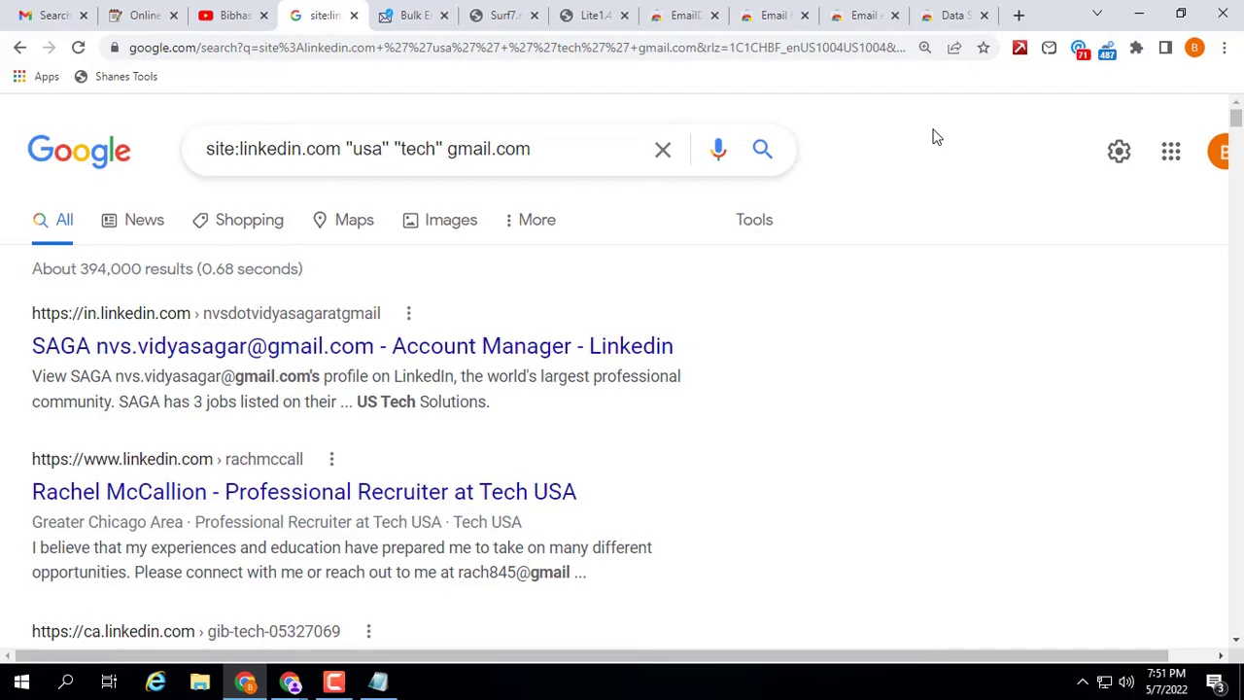
left_click(1079, 51)
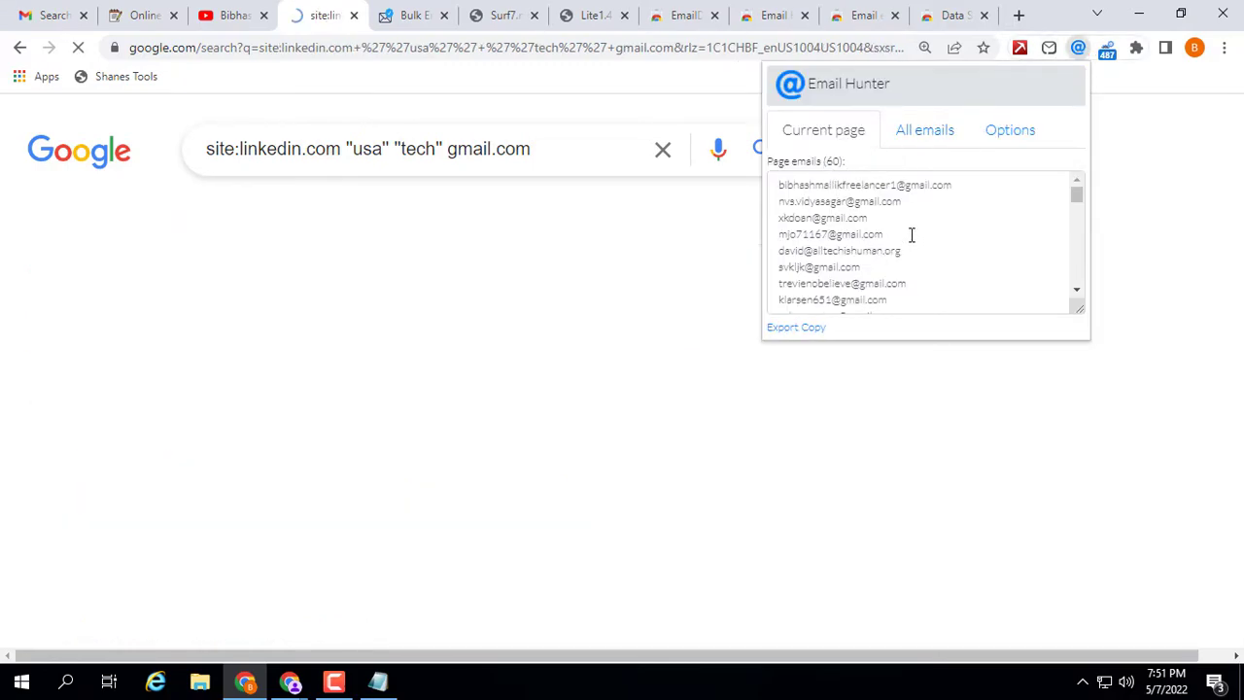
scroll(872, 233, "down", 3)
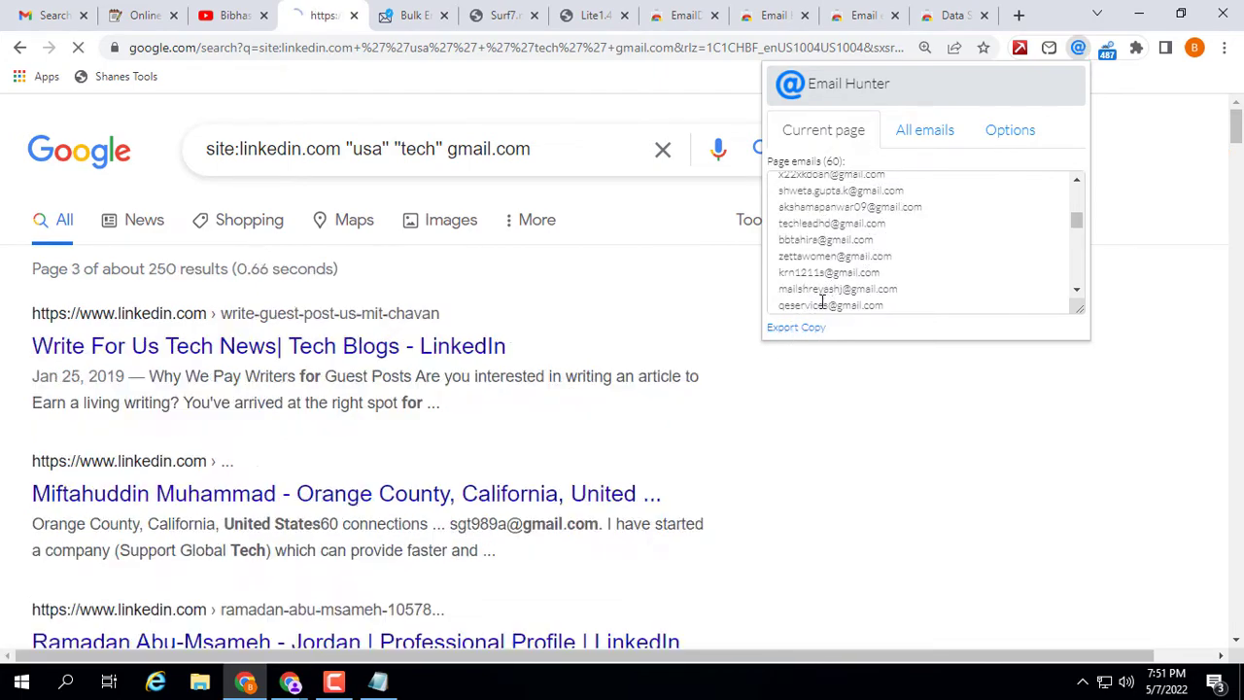
scroll(881, 223, "down", 5)
scroll(882, 236, "up", 10)
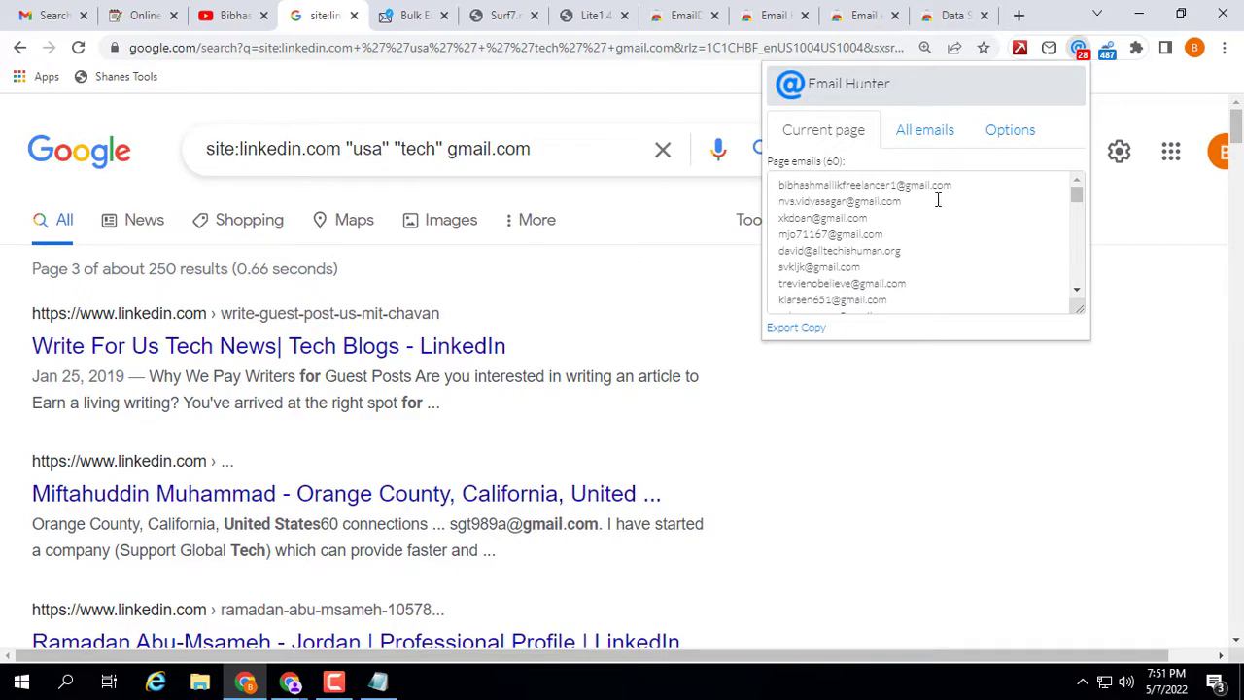
Open the collected emails page of the Email extract extension and look through the list of addresses.
left_click(1107, 50)
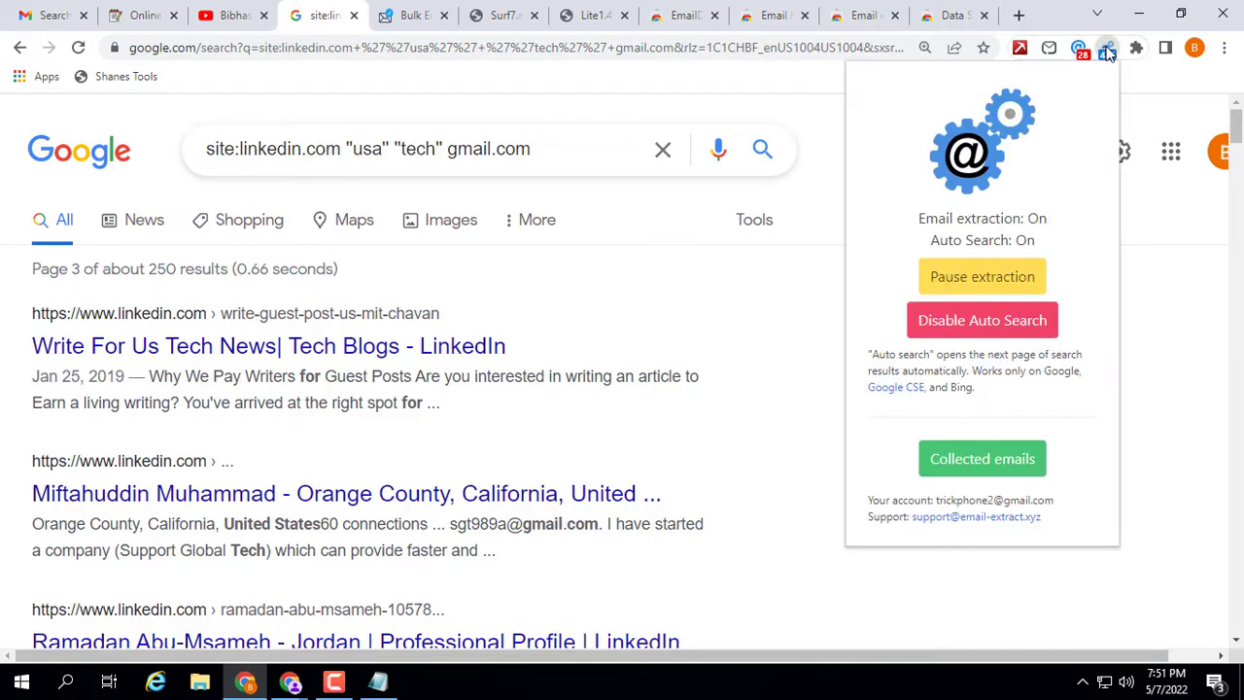
left_click(1109, 54)
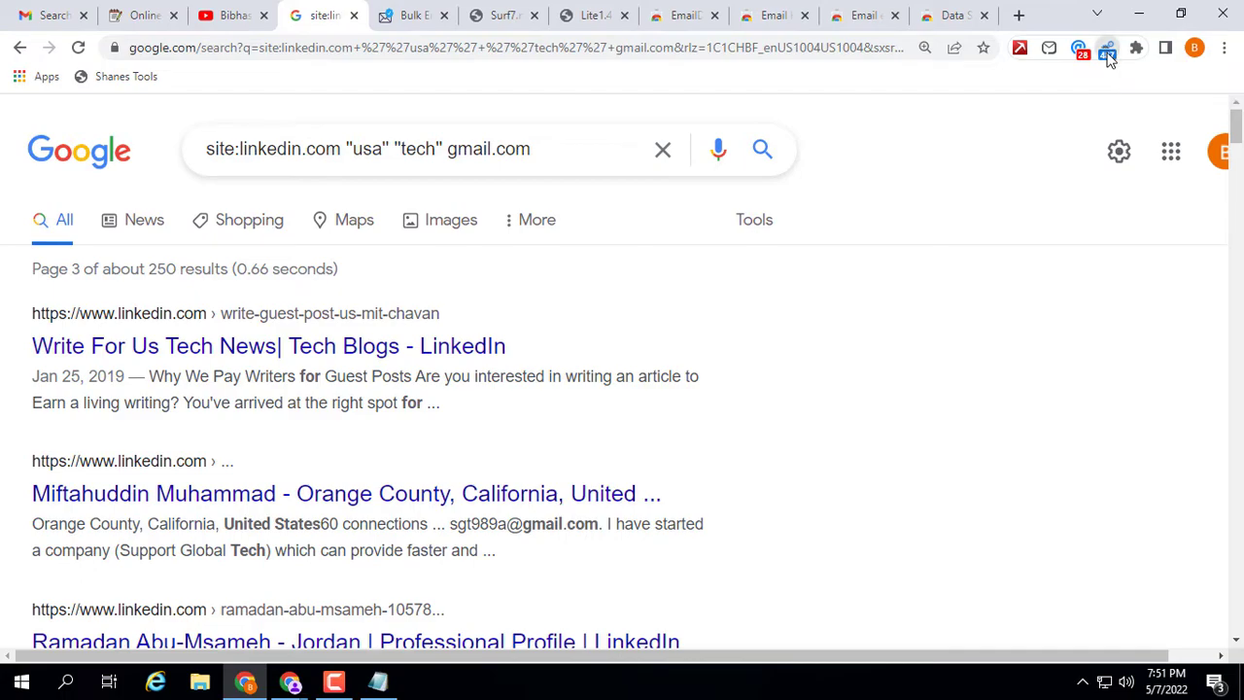
left_click(1108, 53)
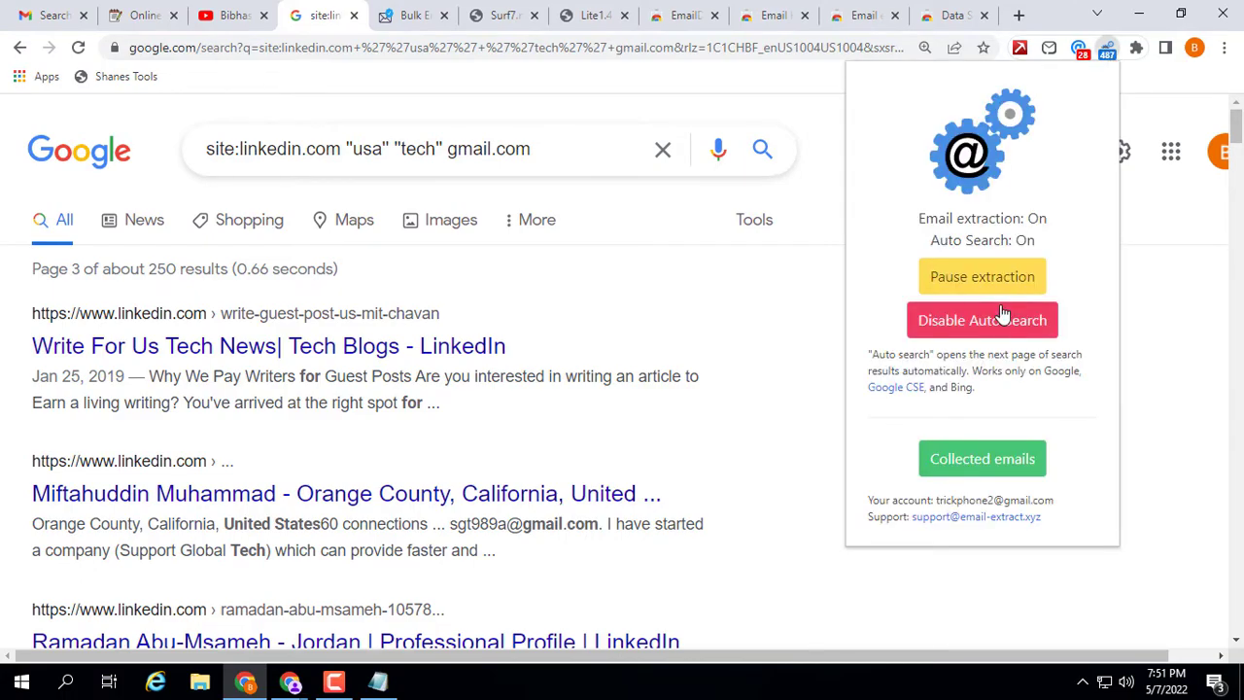
left_click(977, 468)
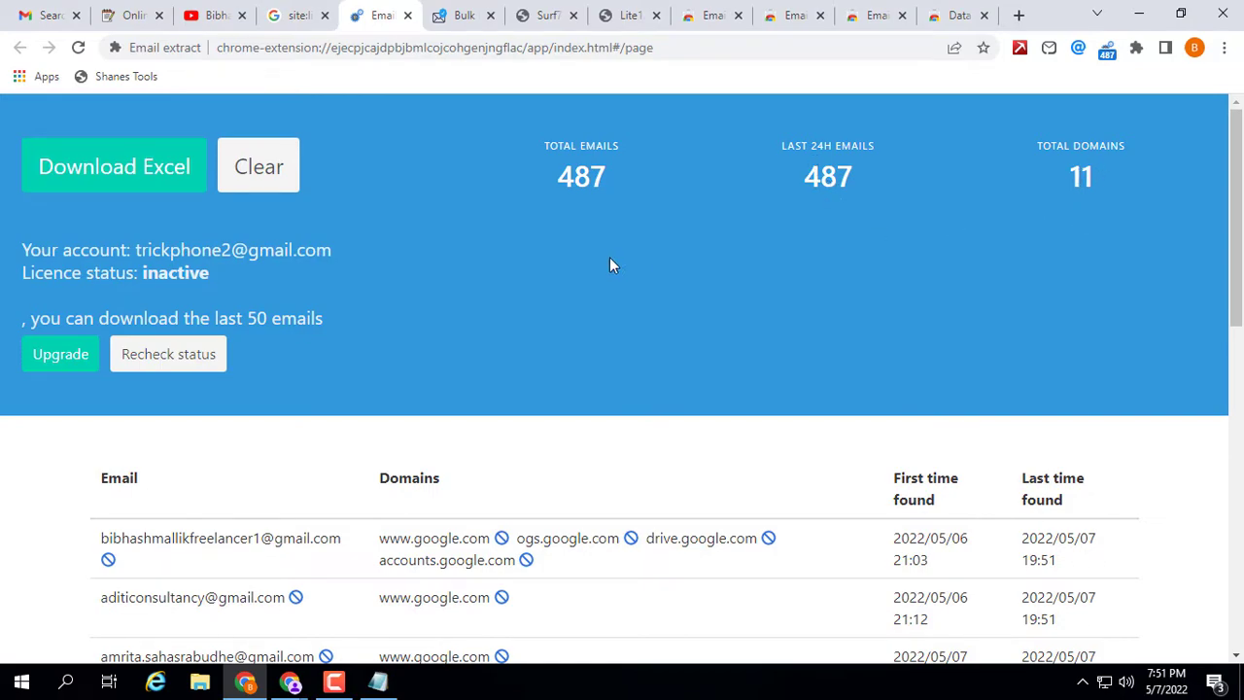
scroll(761, 313, "down", 9)
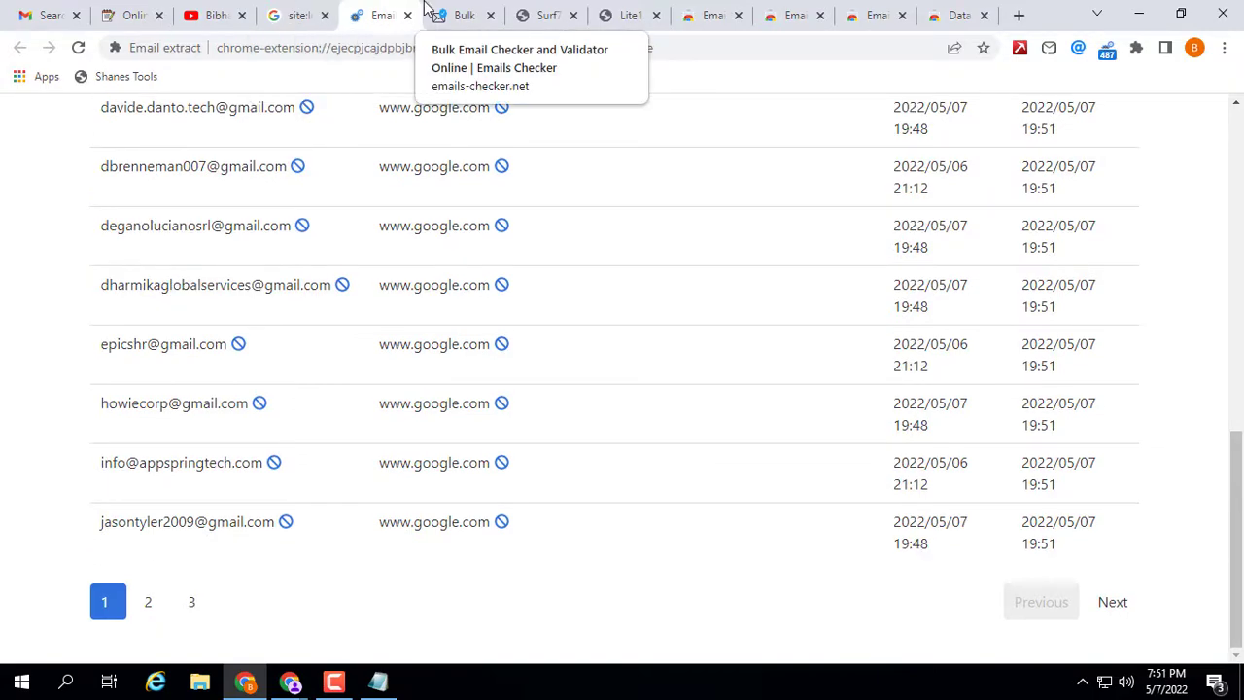
Back in the Google results, change the query to site:pinterest.com "usa" "tech" gmail.com, run the search and complete the reCAPTCHA check.
left_click(282, 10)
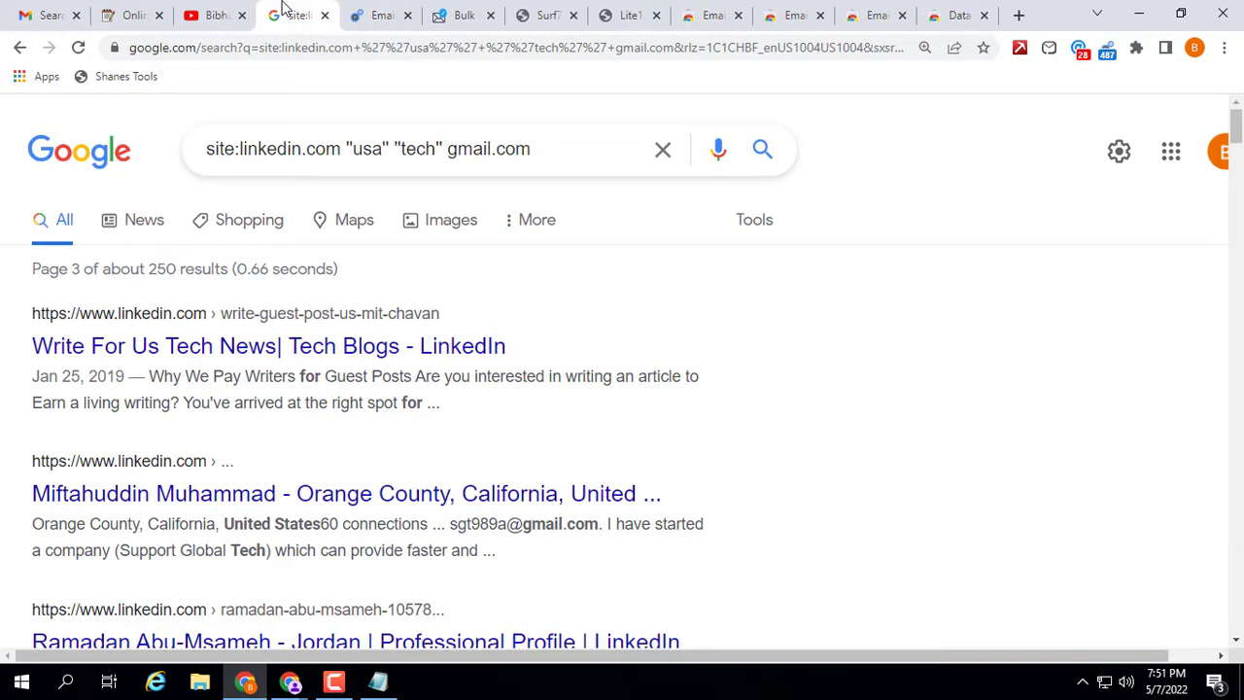
left_click(302, 146)
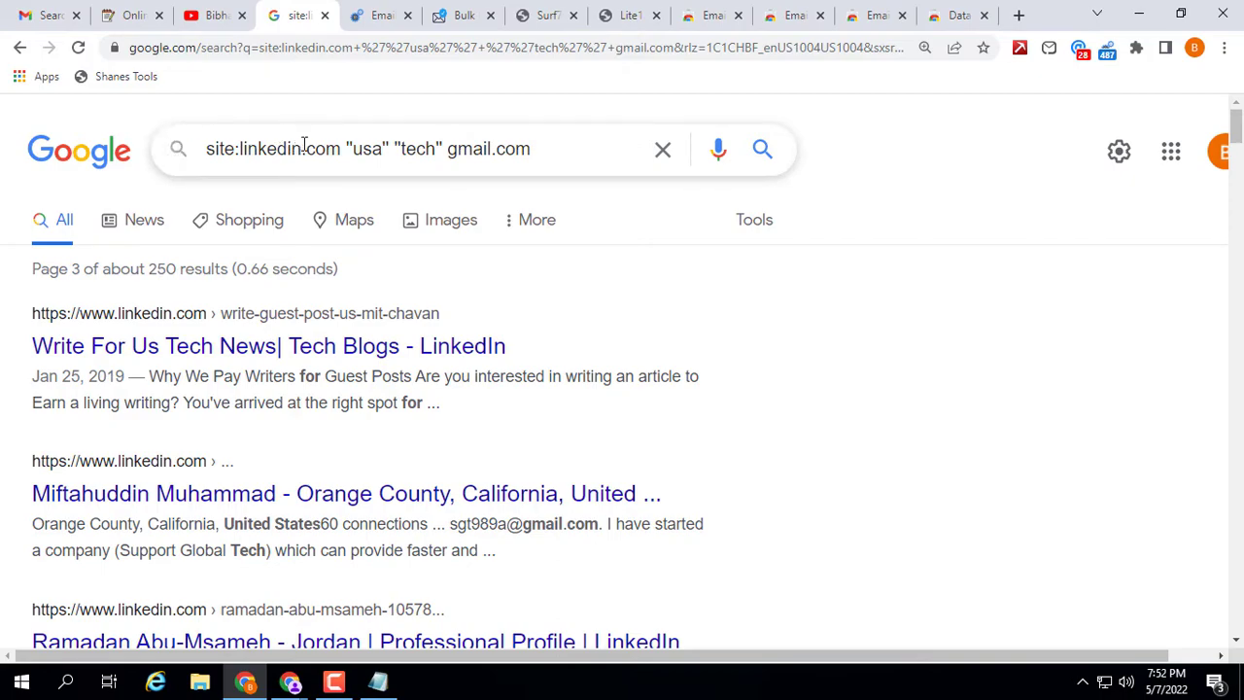
key("BackSpace")
key("BackSpace")
key("BackSpace")
key("BackSpace")
key("BackSpace")
key("BackSpace")
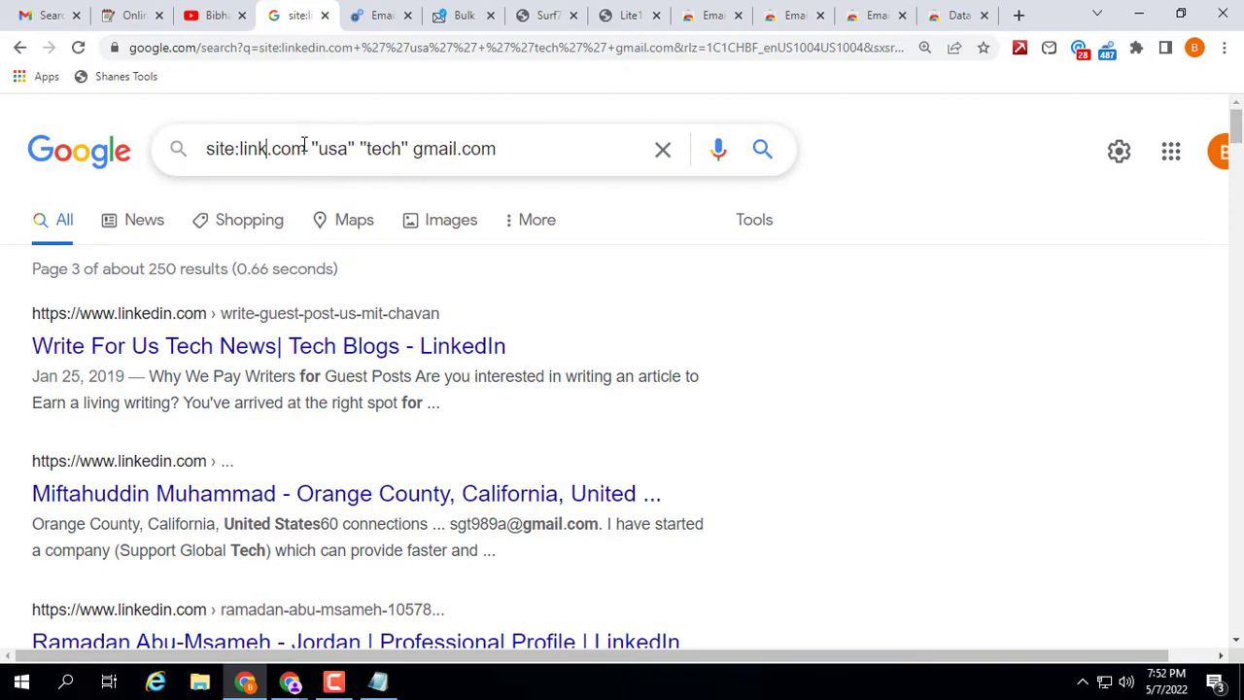
key("BackSpace")
key("BackSpace")
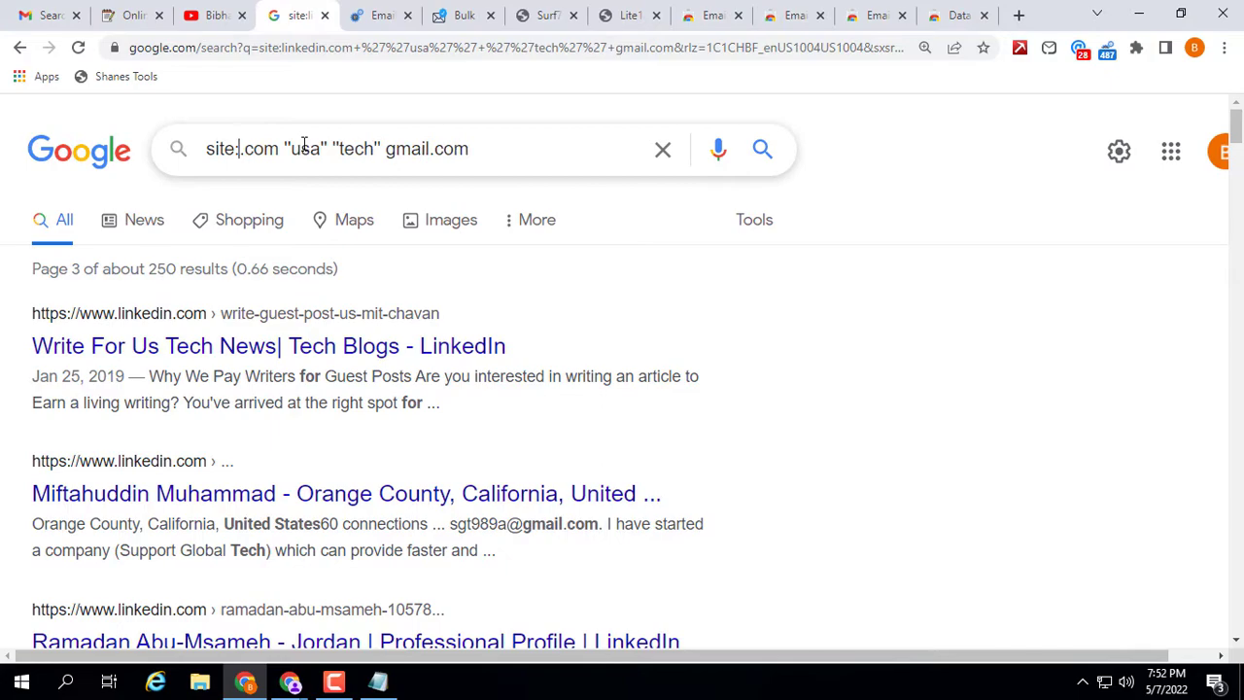
type("pintere")
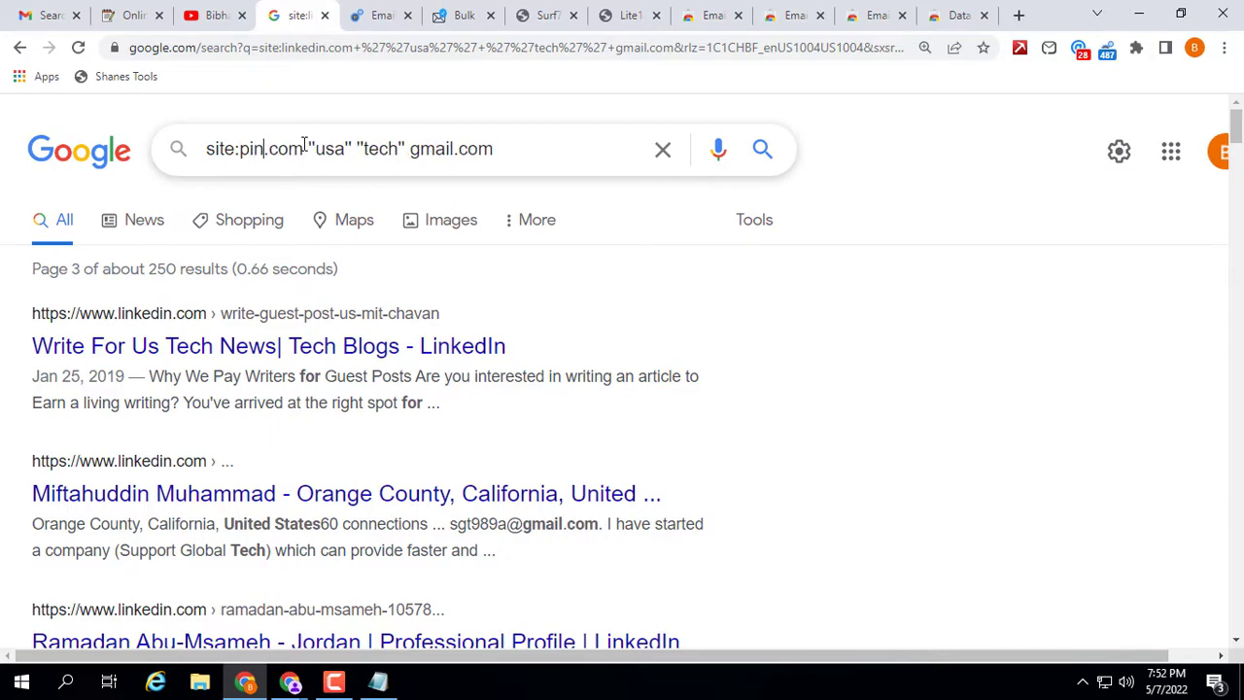
type("st")
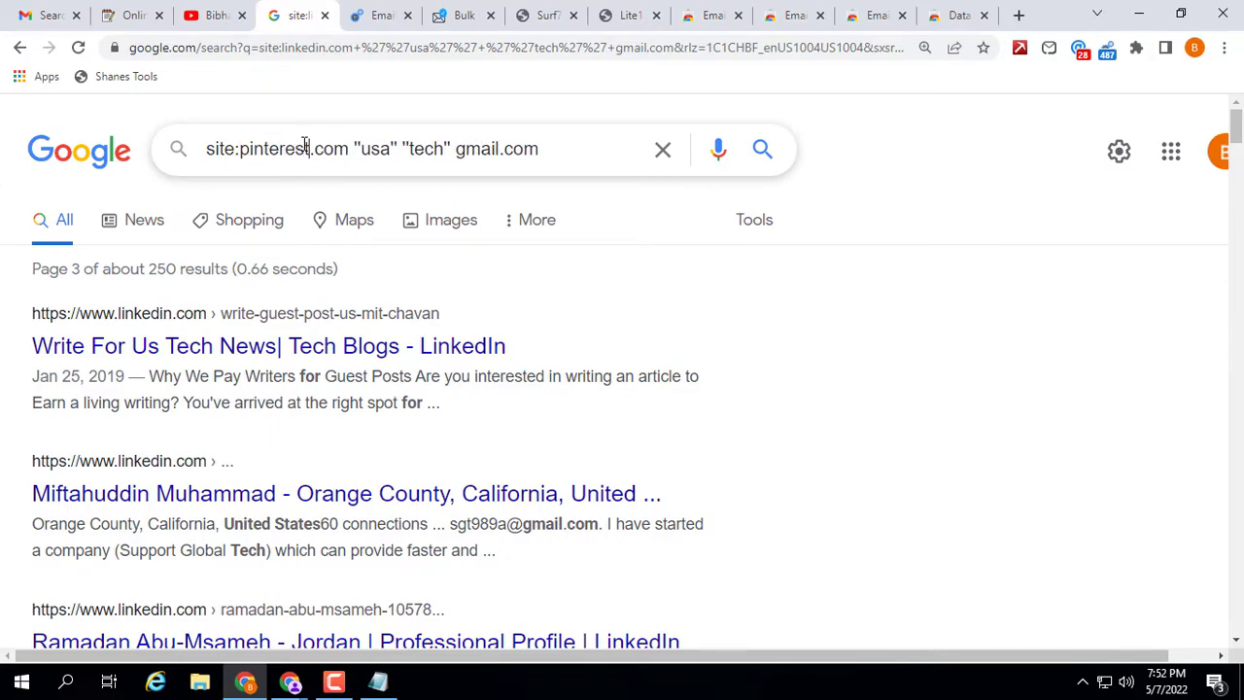
key("Return")
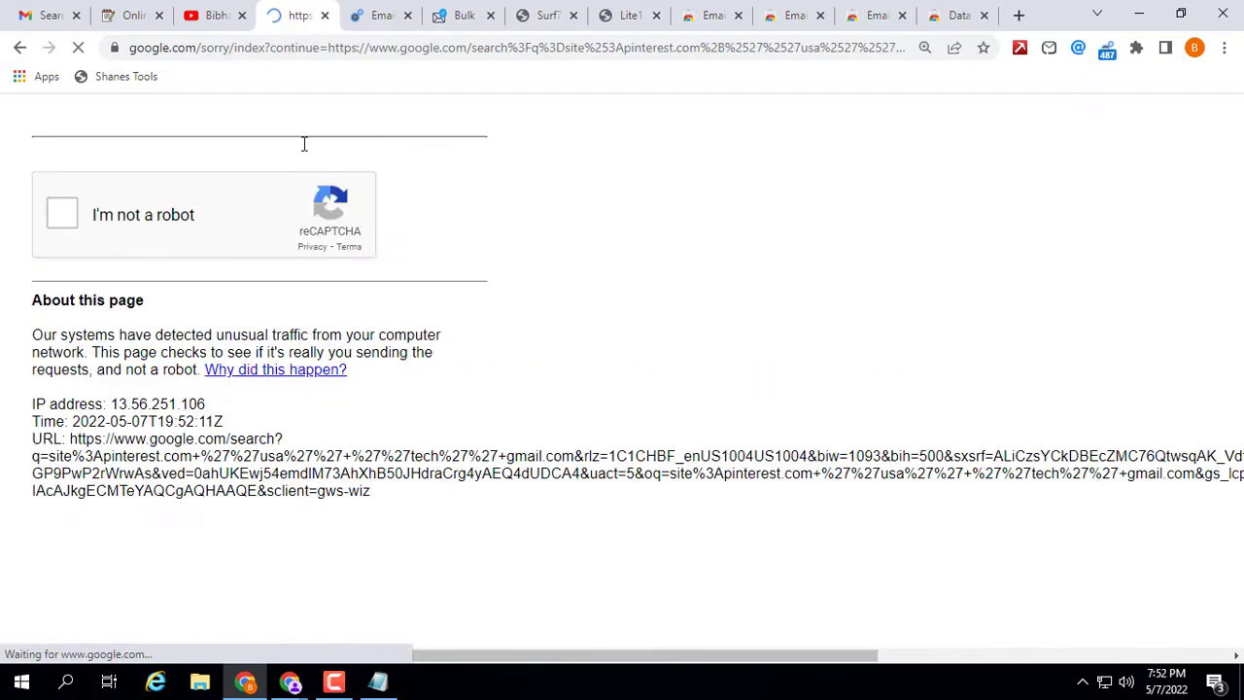
left_click(63, 214)
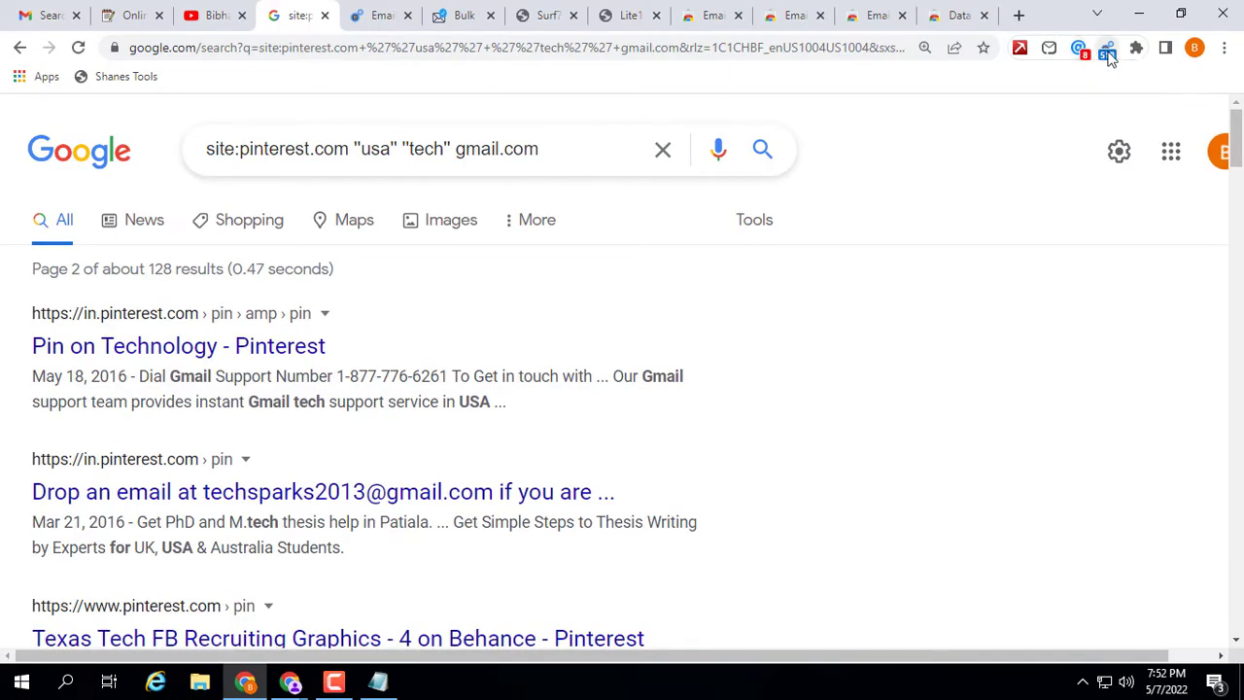
Check the addresses EmailDrop detects for the Pinterest results, then rerun the search and check its list again.
left_click(1048, 48)
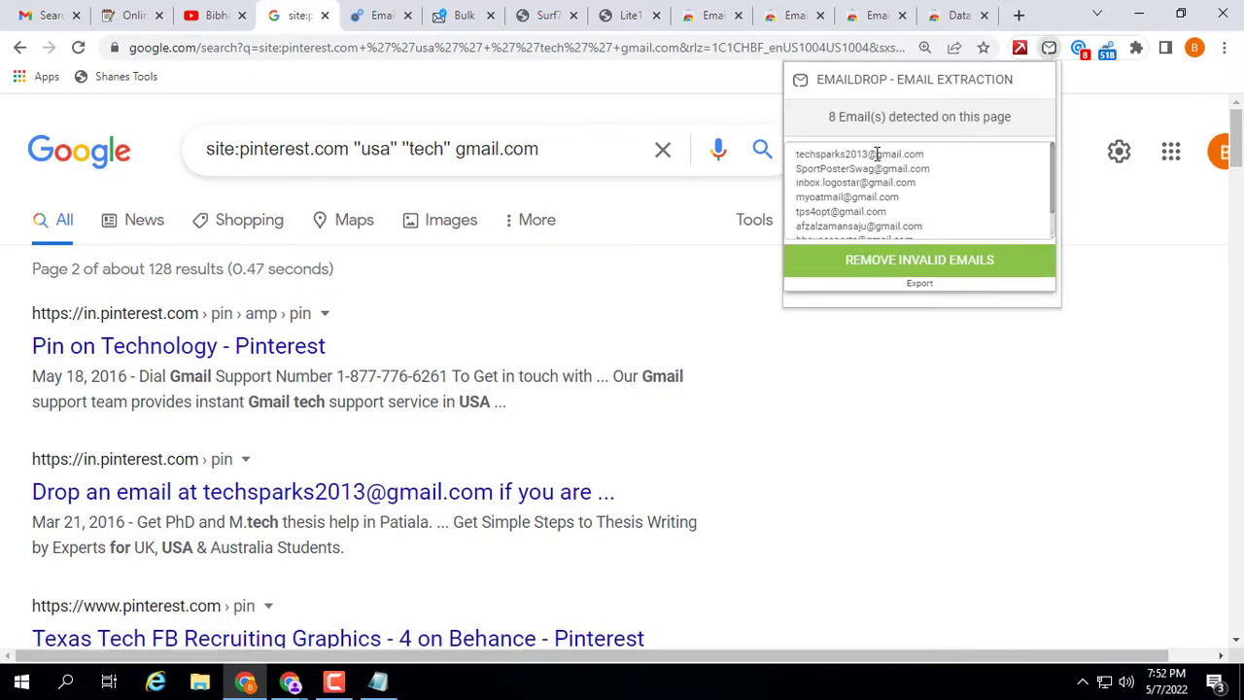
scroll(887, 204, "down", 1)
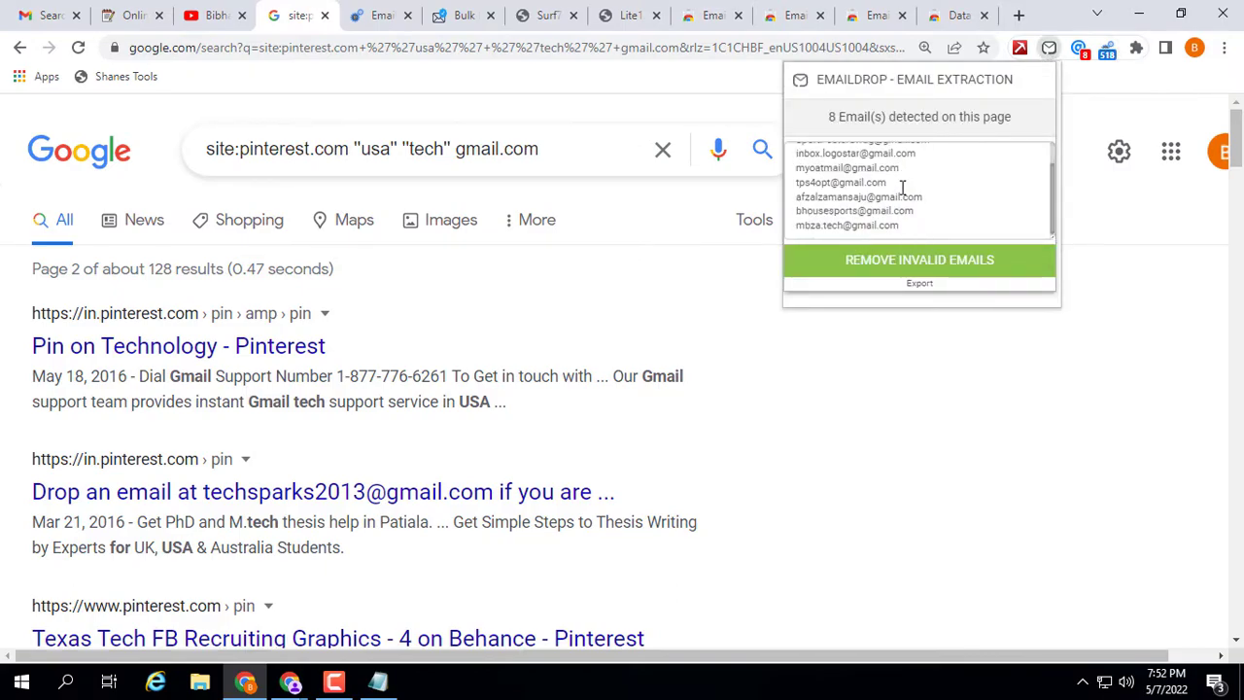
left_click(758, 161)
left_click(758, 160)
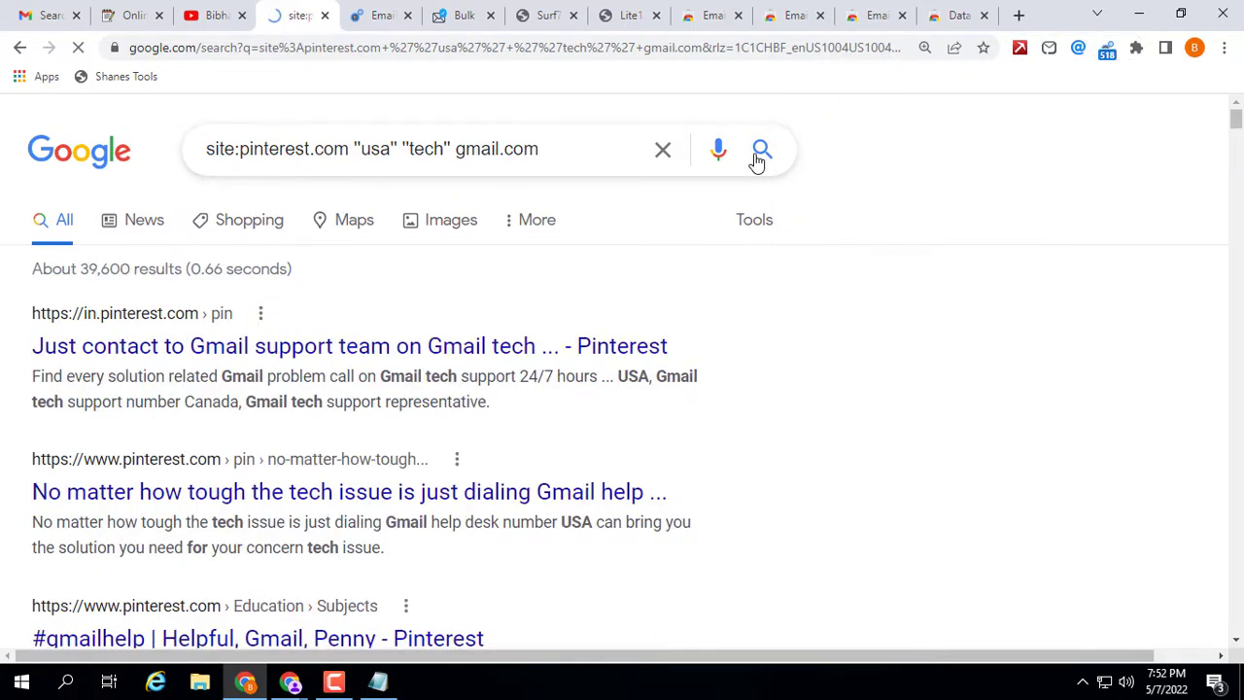
left_click(1048, 49)
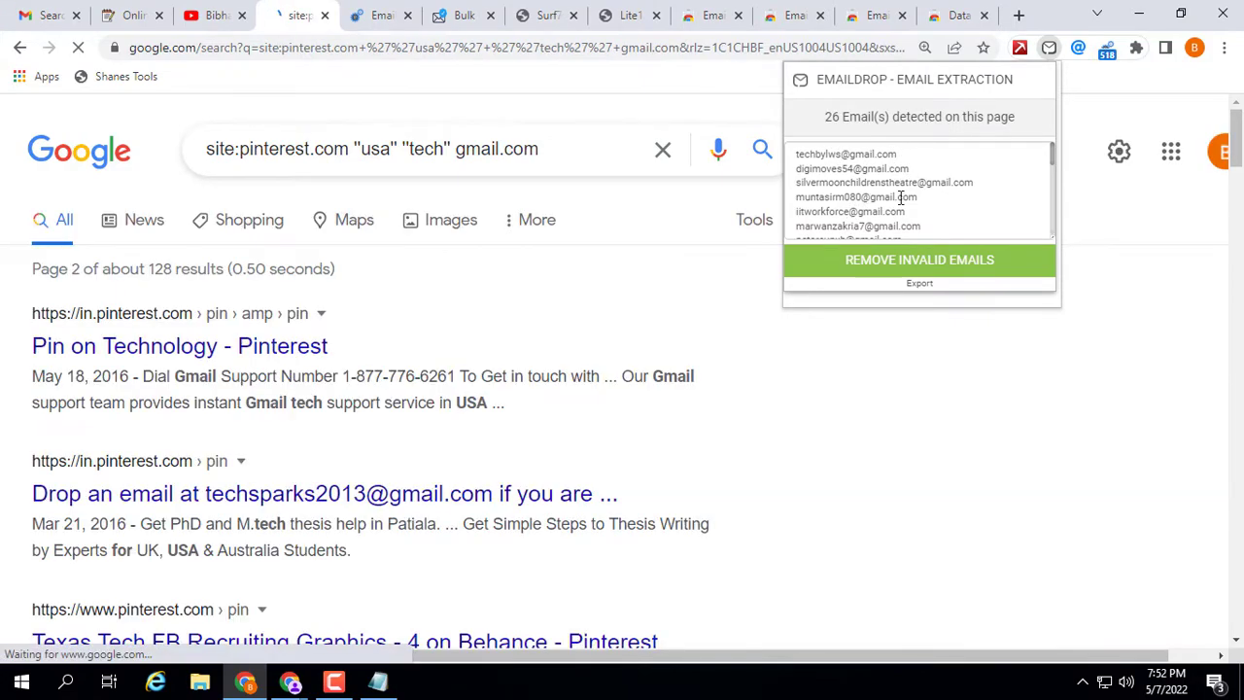
Run the Pinterest gmail.com search again from its first results page and open EmailDrop's list of detected addresses.
left_click(761, 148)
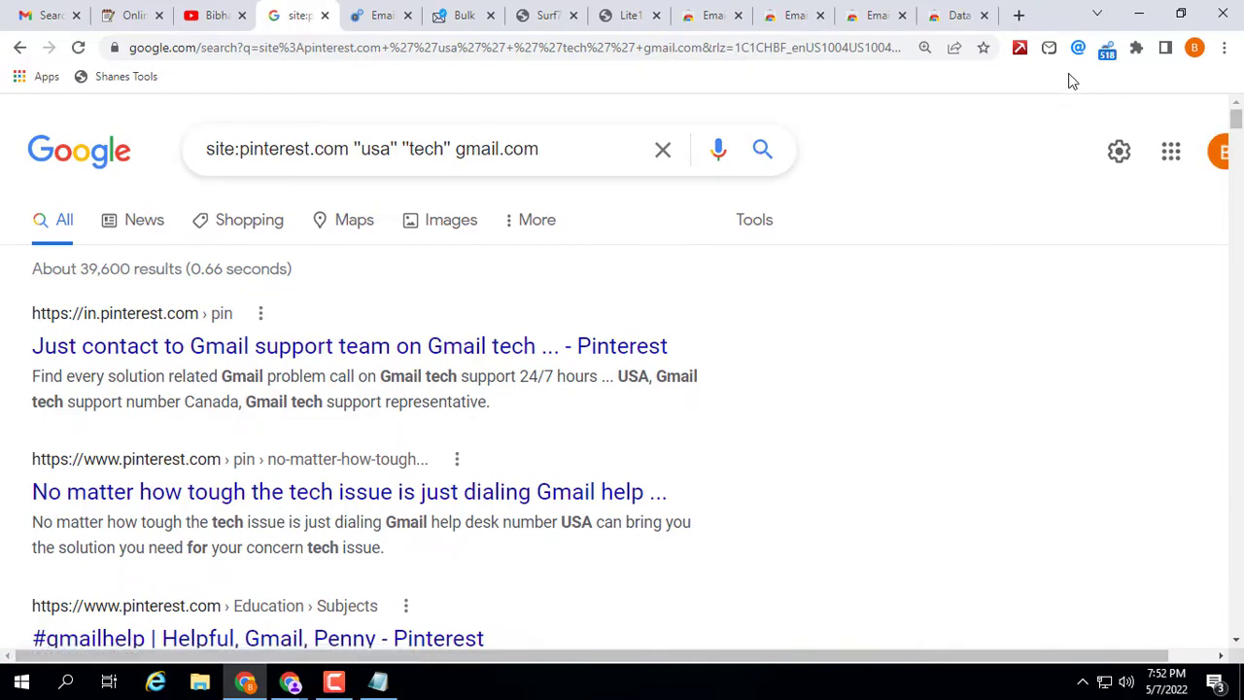
left_click(1049, 48)
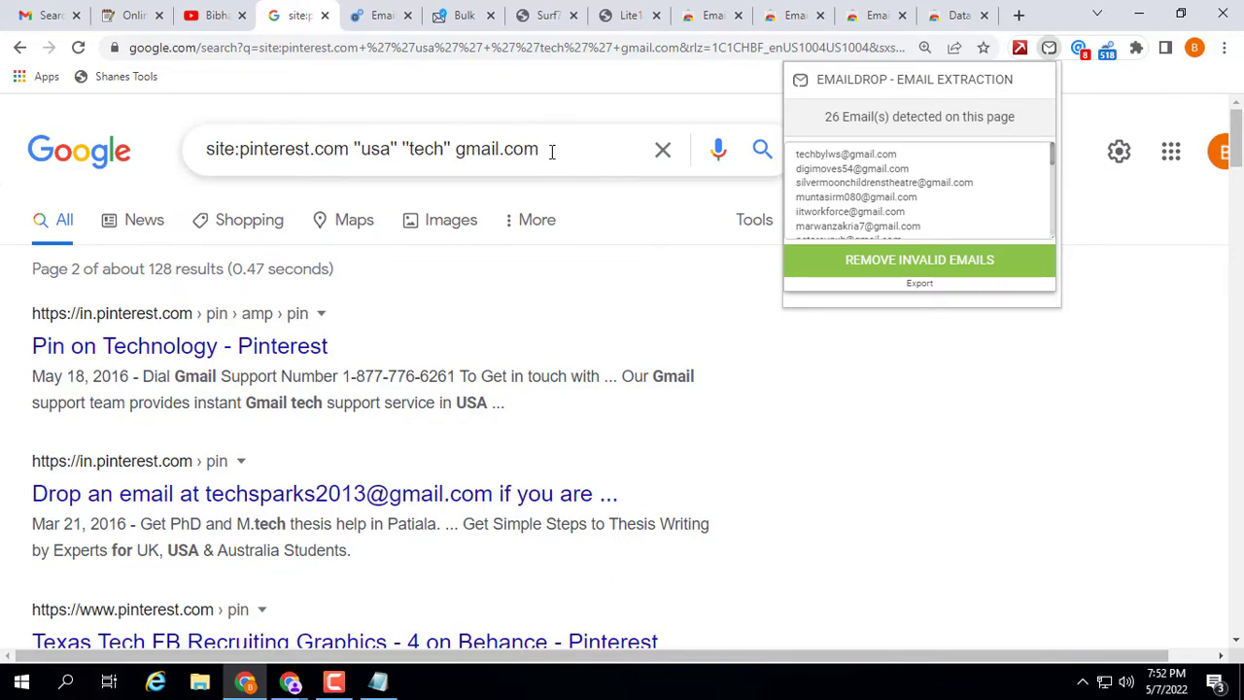
left_click(457, 147)
left_click_drag(457, 148, 539, 148)
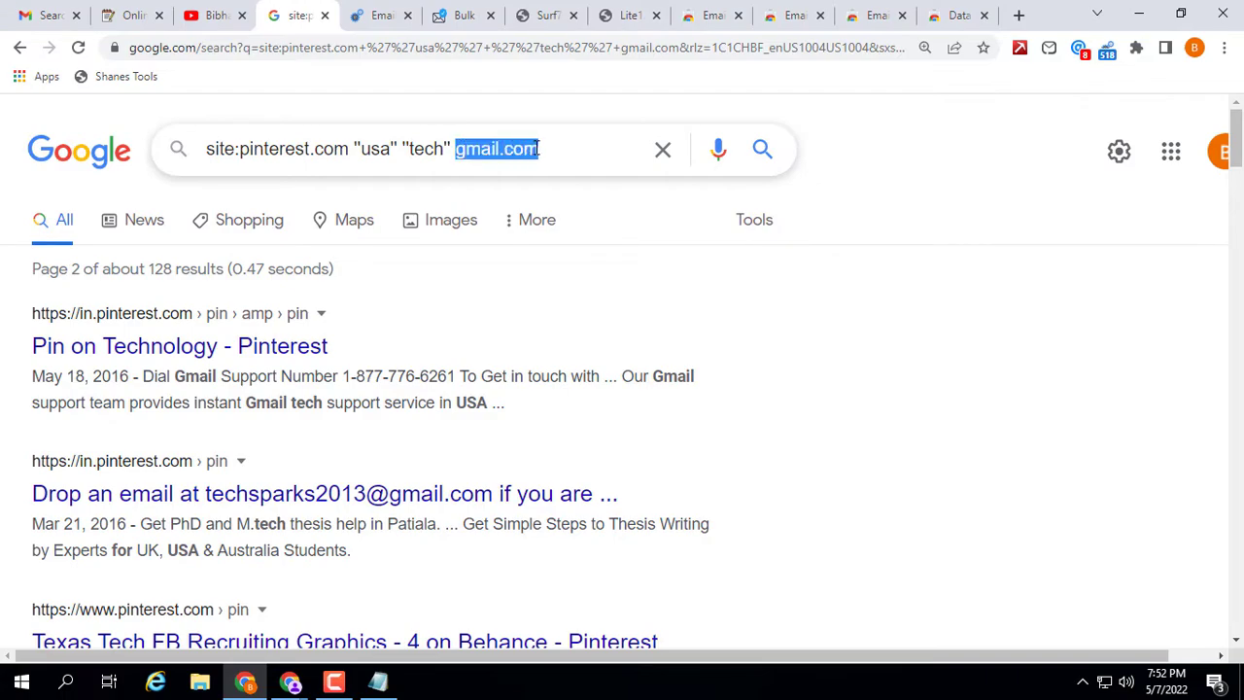
key("BackSpace")
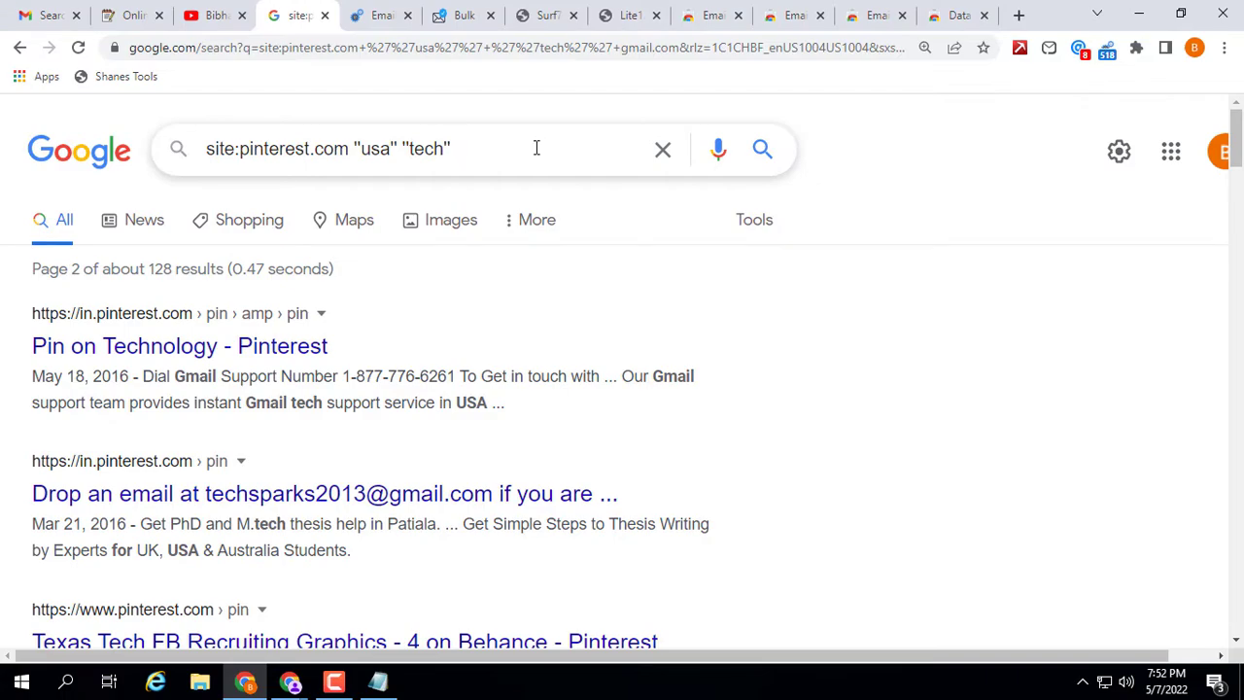
type("outlook")
type(".co")
type("m")
type("@")
left_click(764, 153)
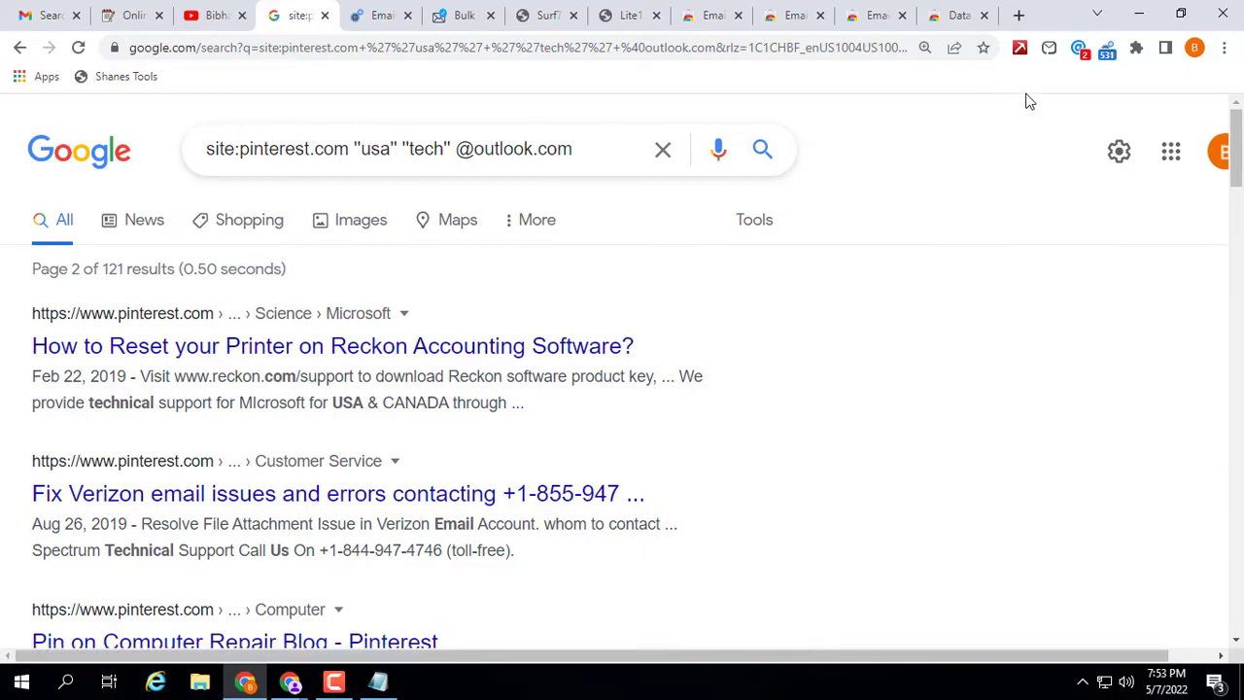
Check EmailDrop's list for the Outlook results, then rerun the search from its first page and read through the list again.
left_click(1050, 48)
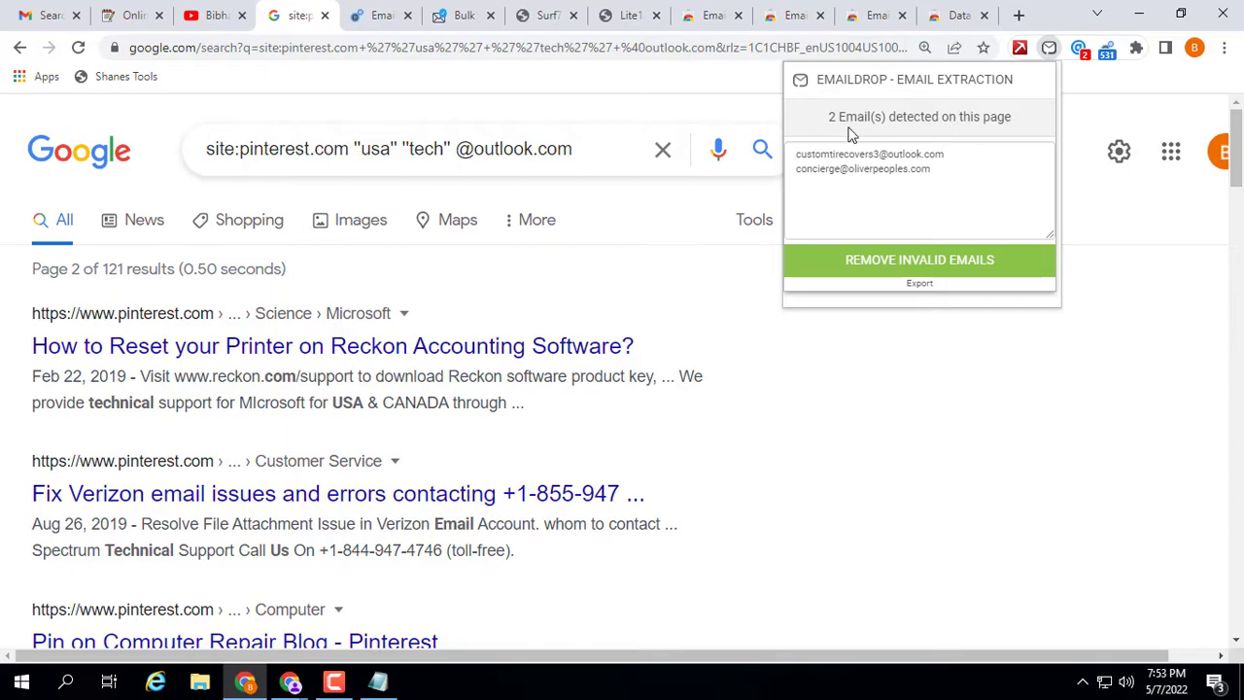
left_click(762, 153)
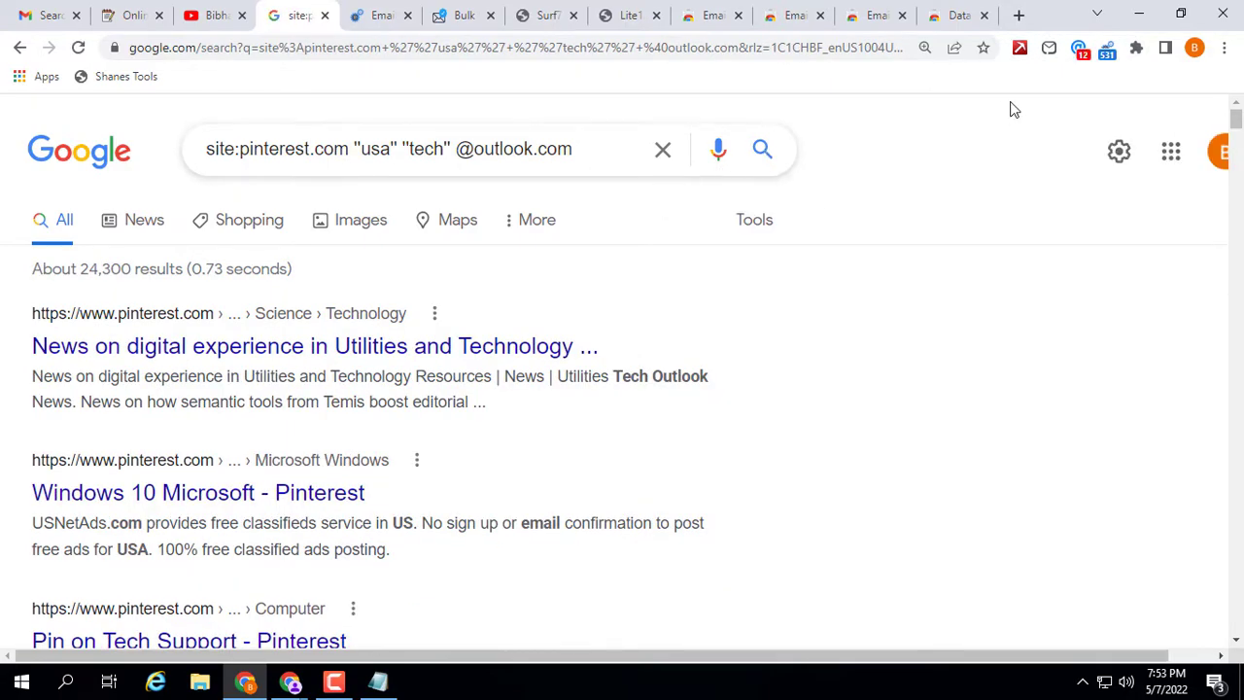
left_click(1048, 49)
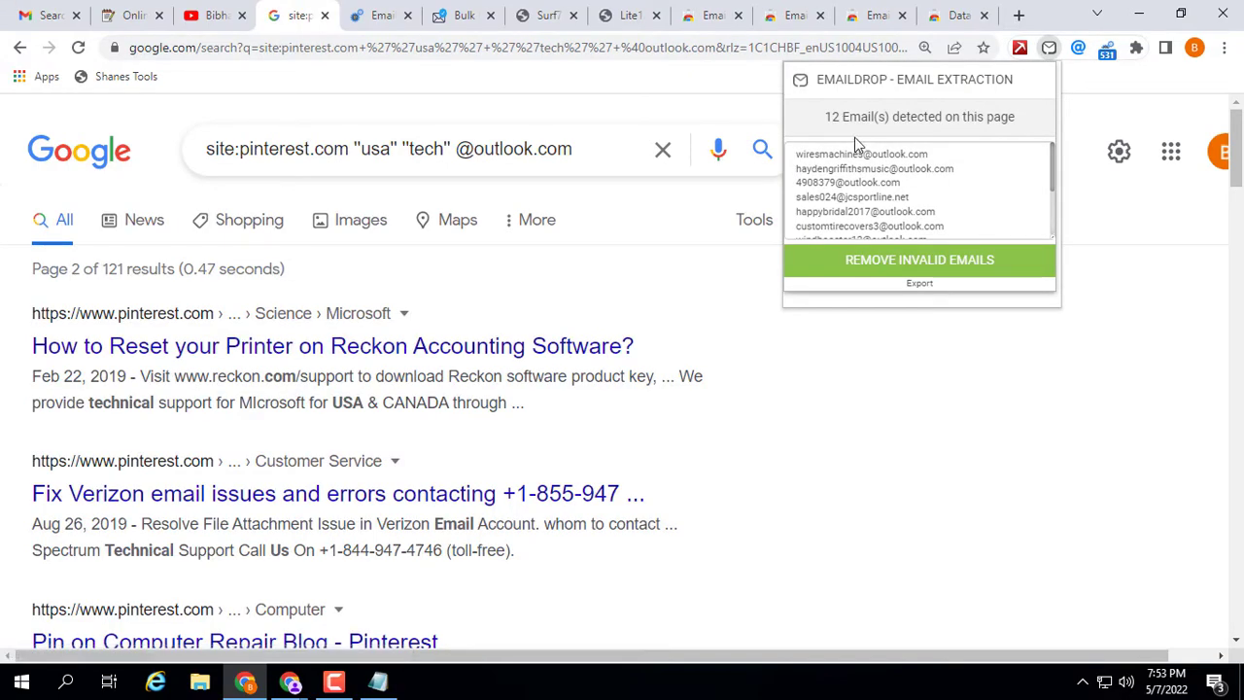
scroll(923, 173, "down", 2)
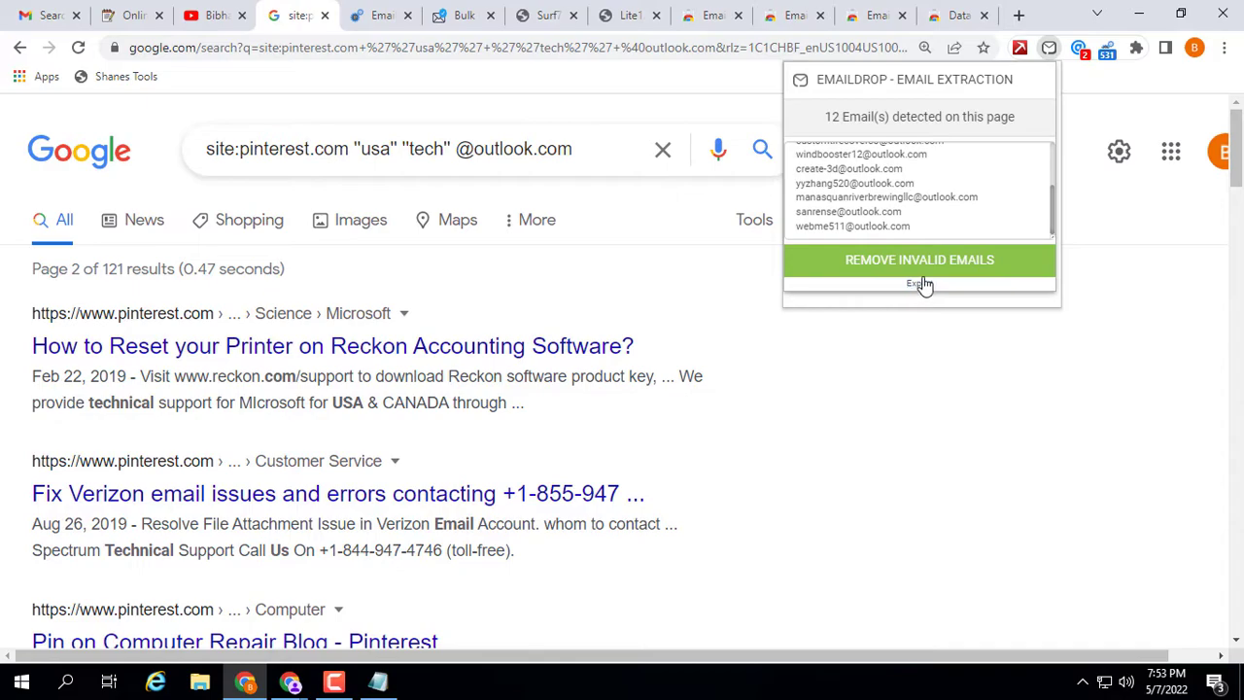
left_click(906, 184)
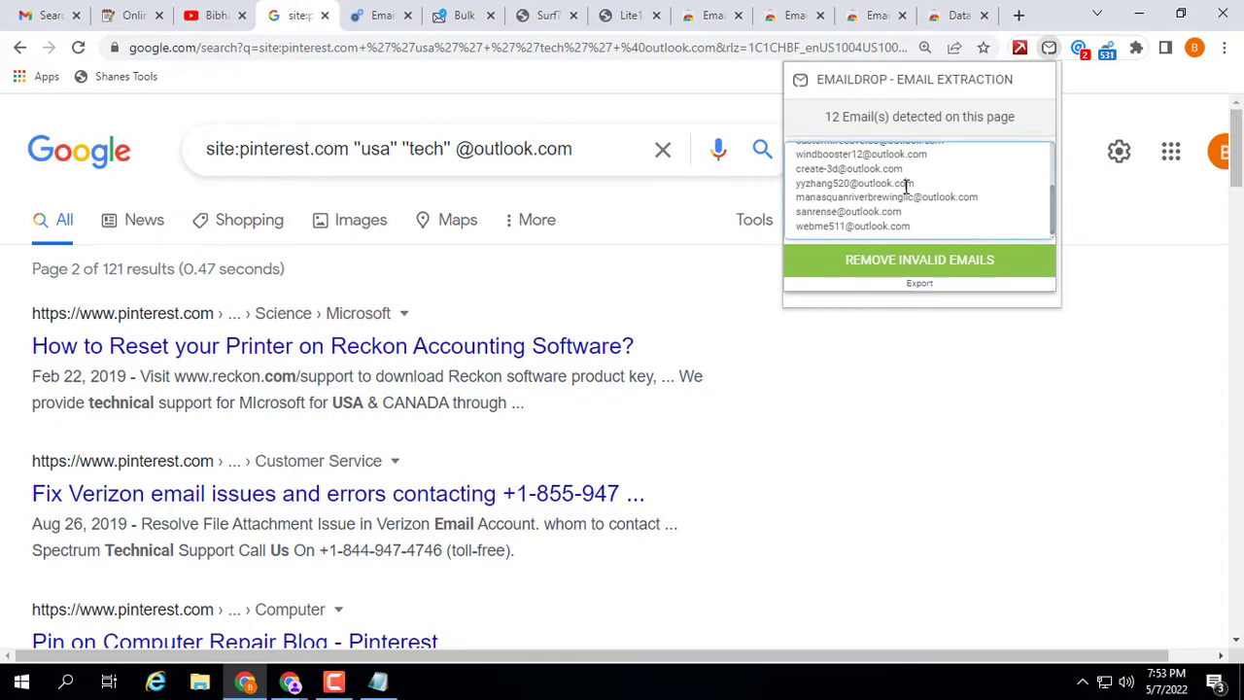
right_click(916, 173)
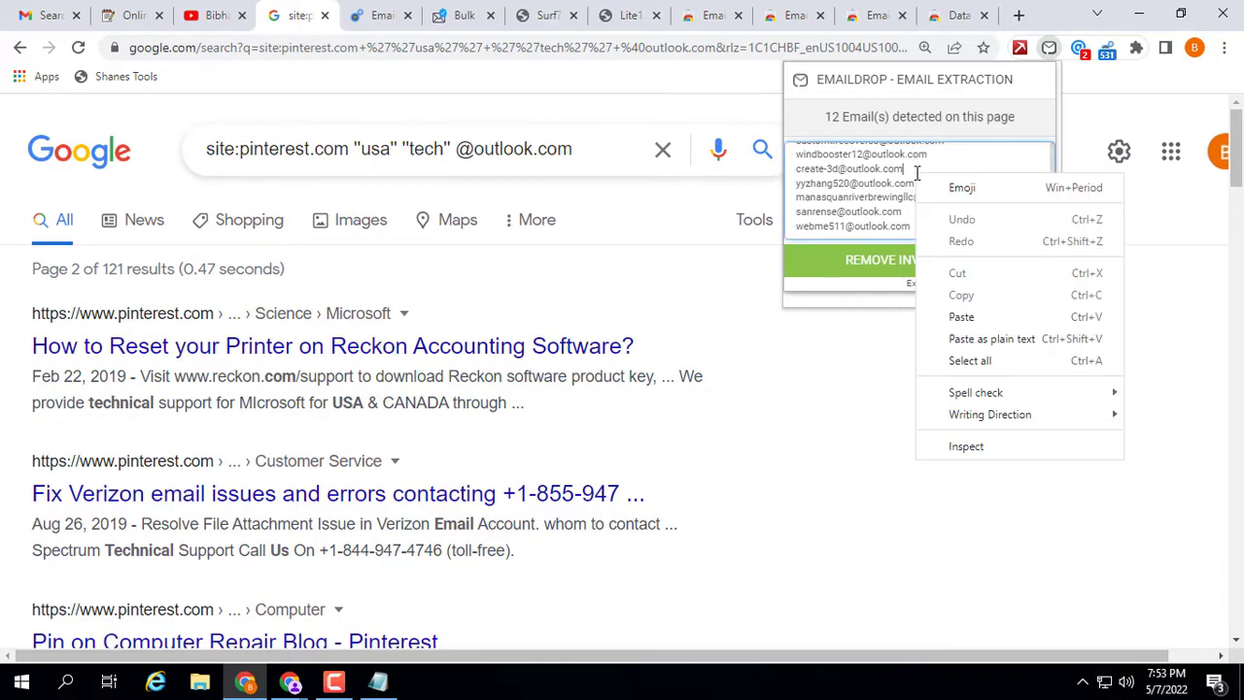
left_click(969, 358)
right_click(904, 181)
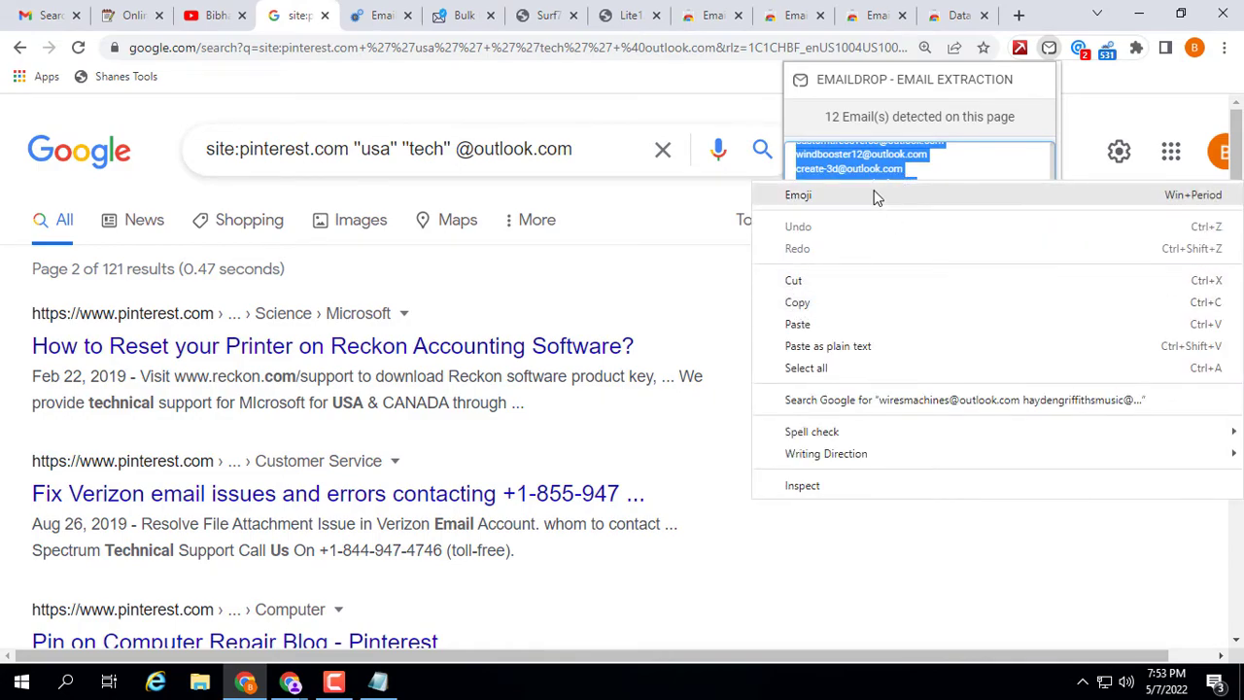
left_click(884, 163)
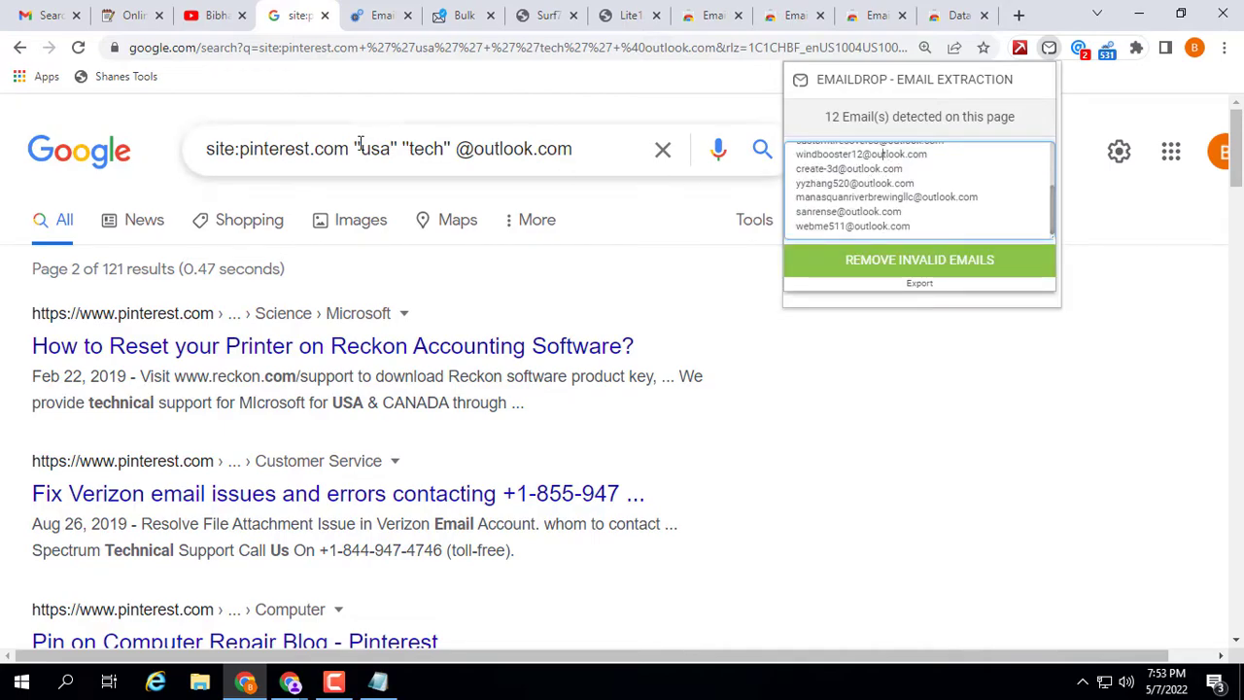
Replace the keyword "tech" with "make money" in the Pinterest query, run the search and check the addresses in EmailDrop.
left_click(428, 147)
double_click(425, 145)
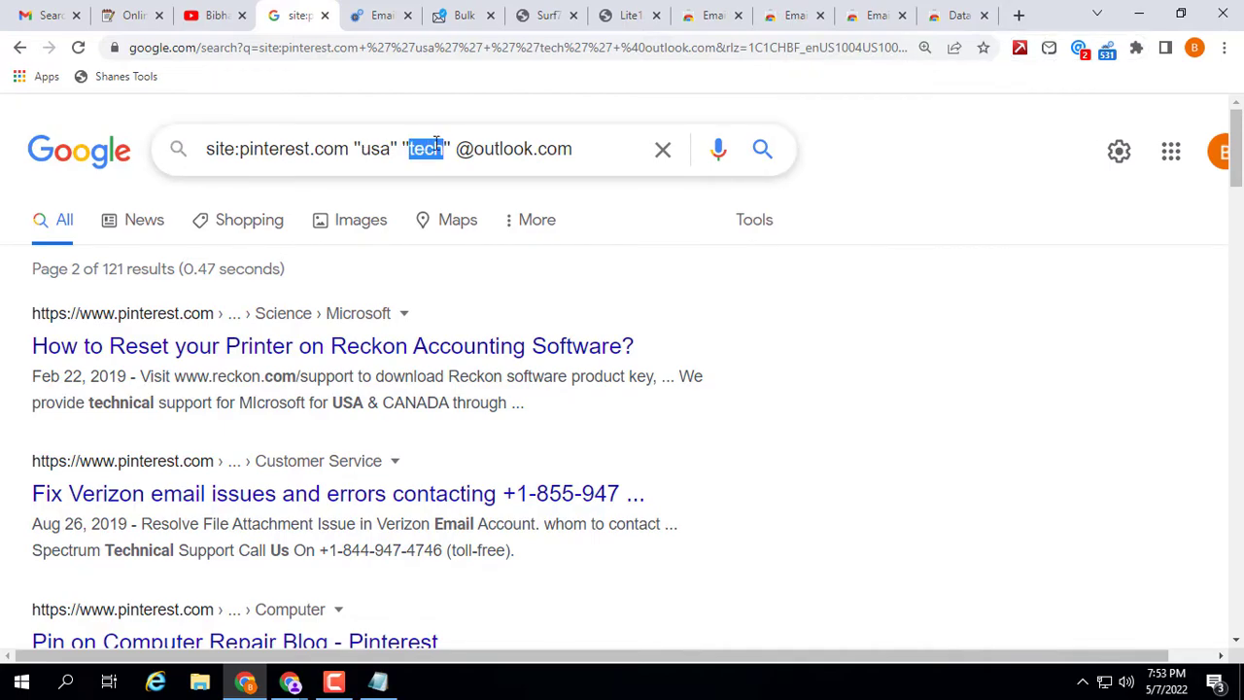
key("BackSpace")
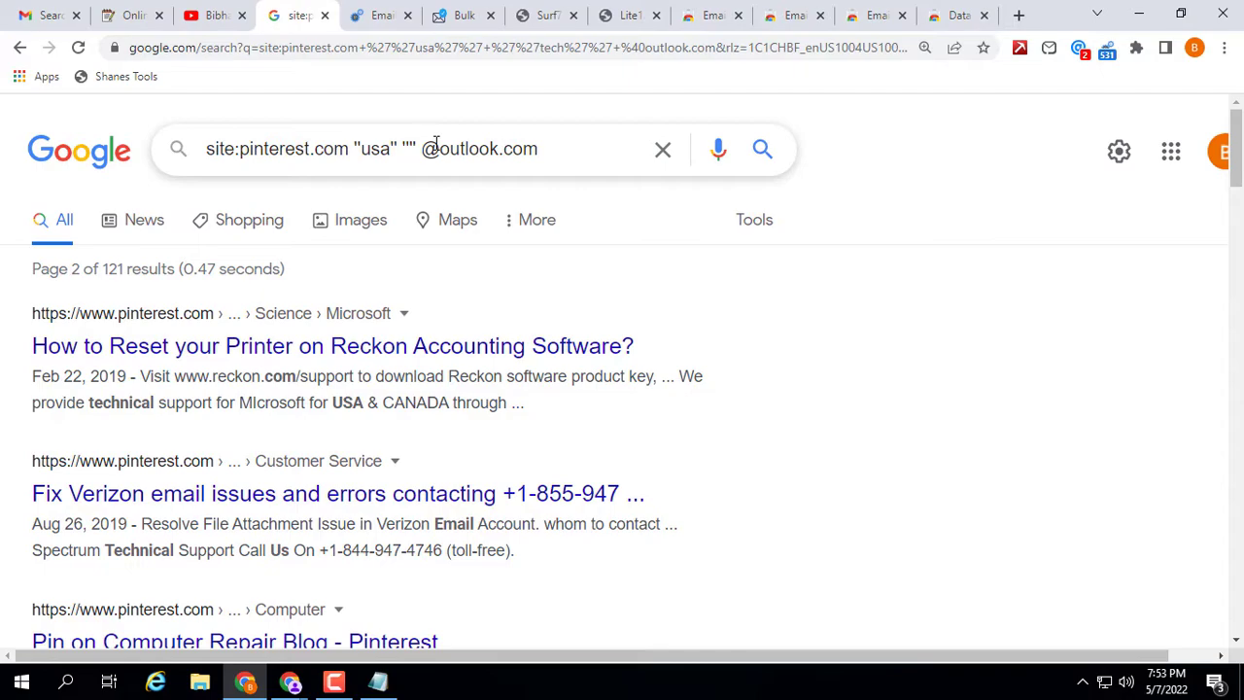
type("make ")
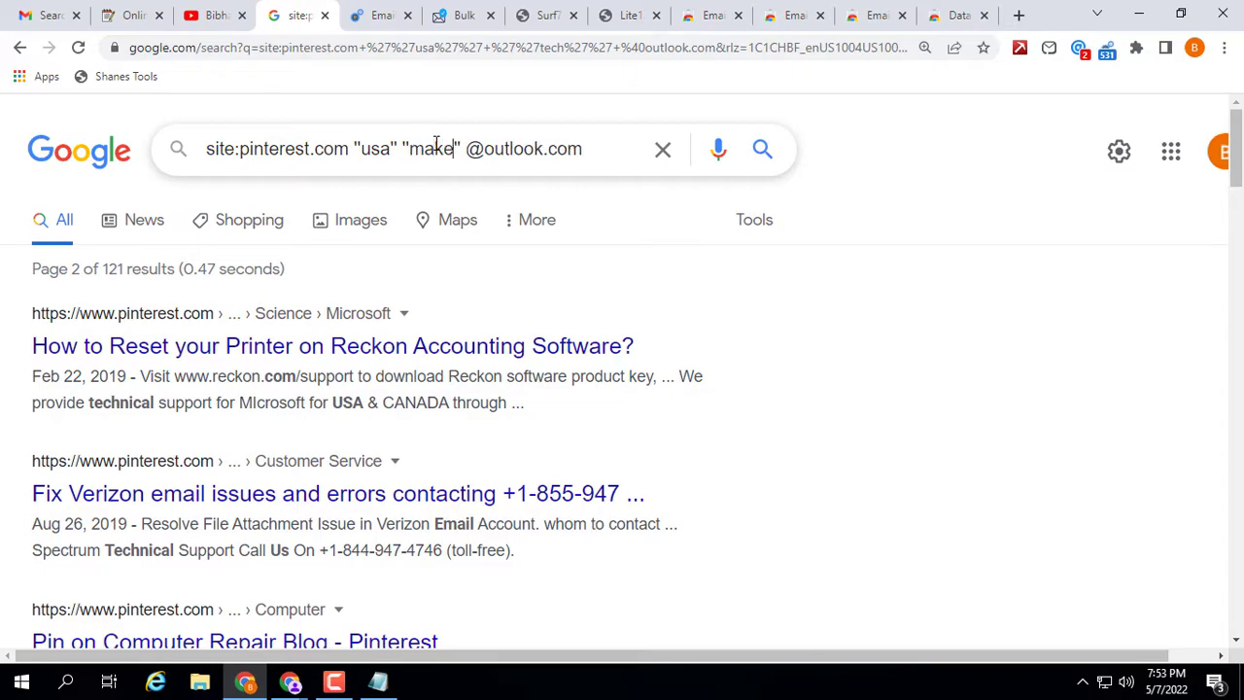
type("money")
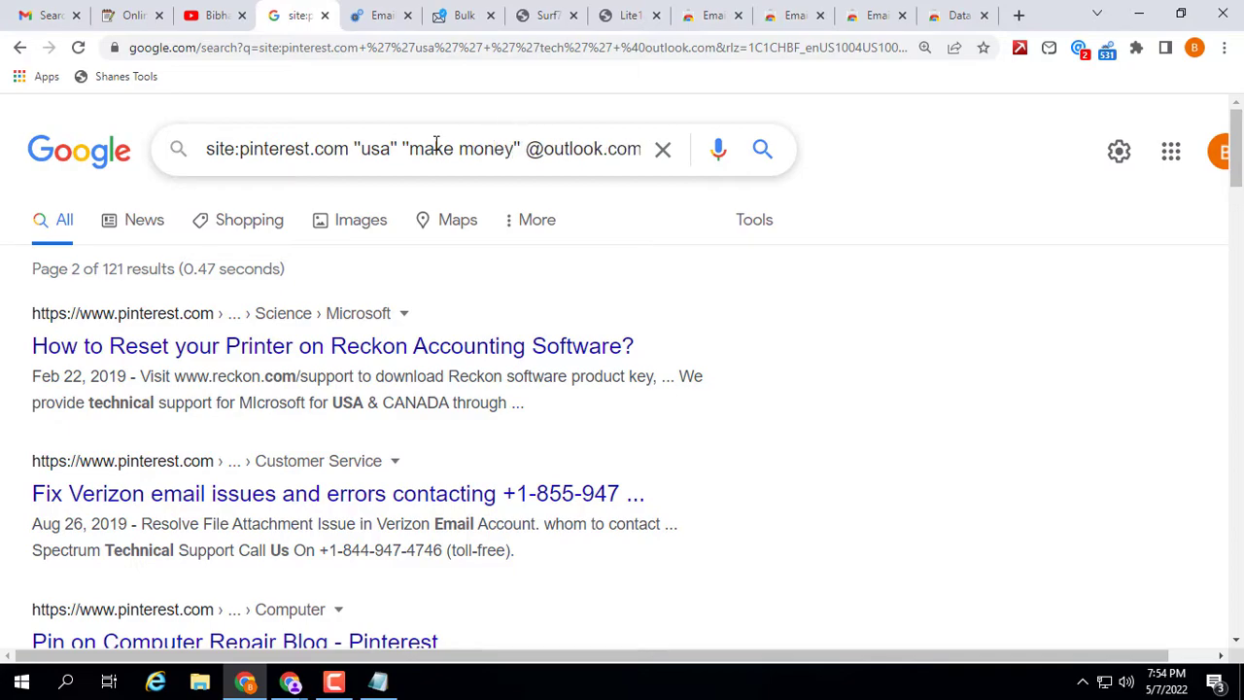
key("Return")
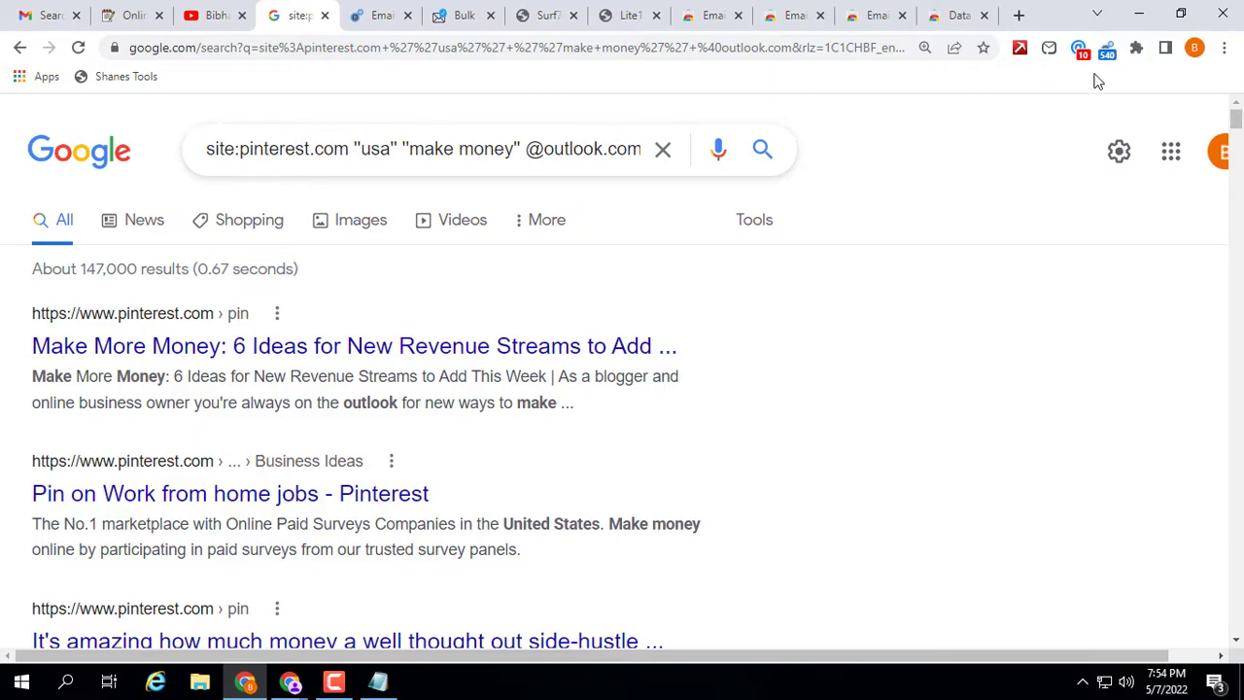
left_click(1050, 50)
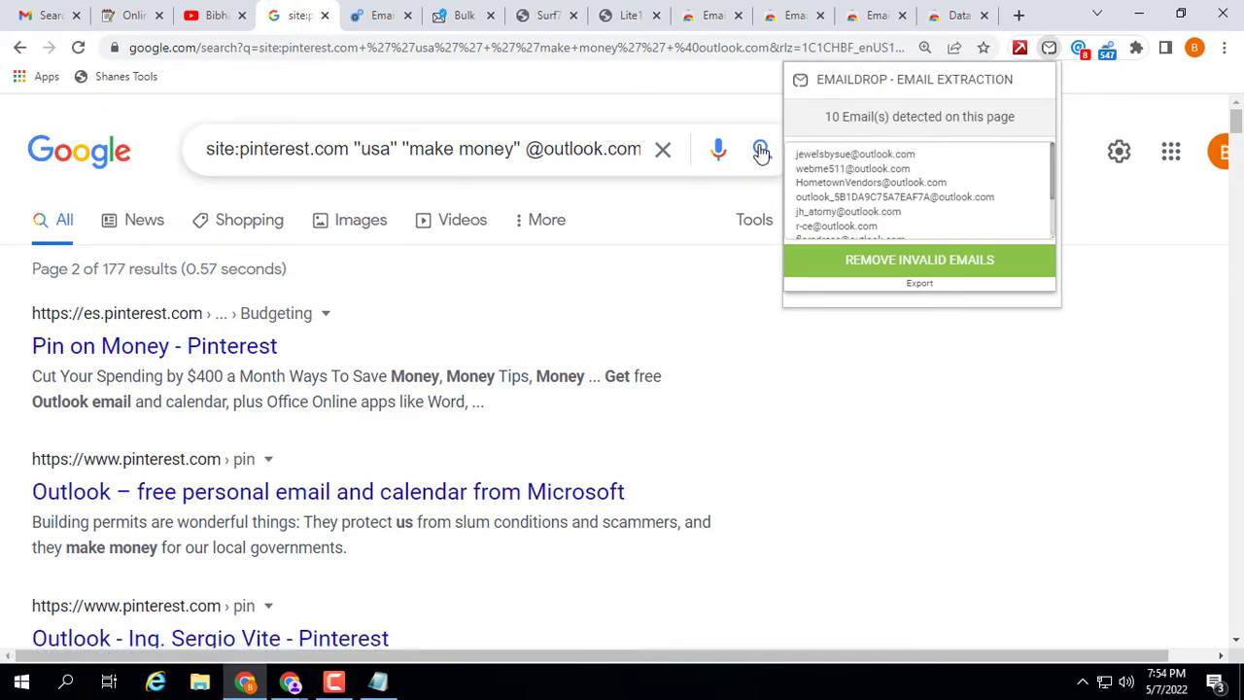
left_click(610, 145)
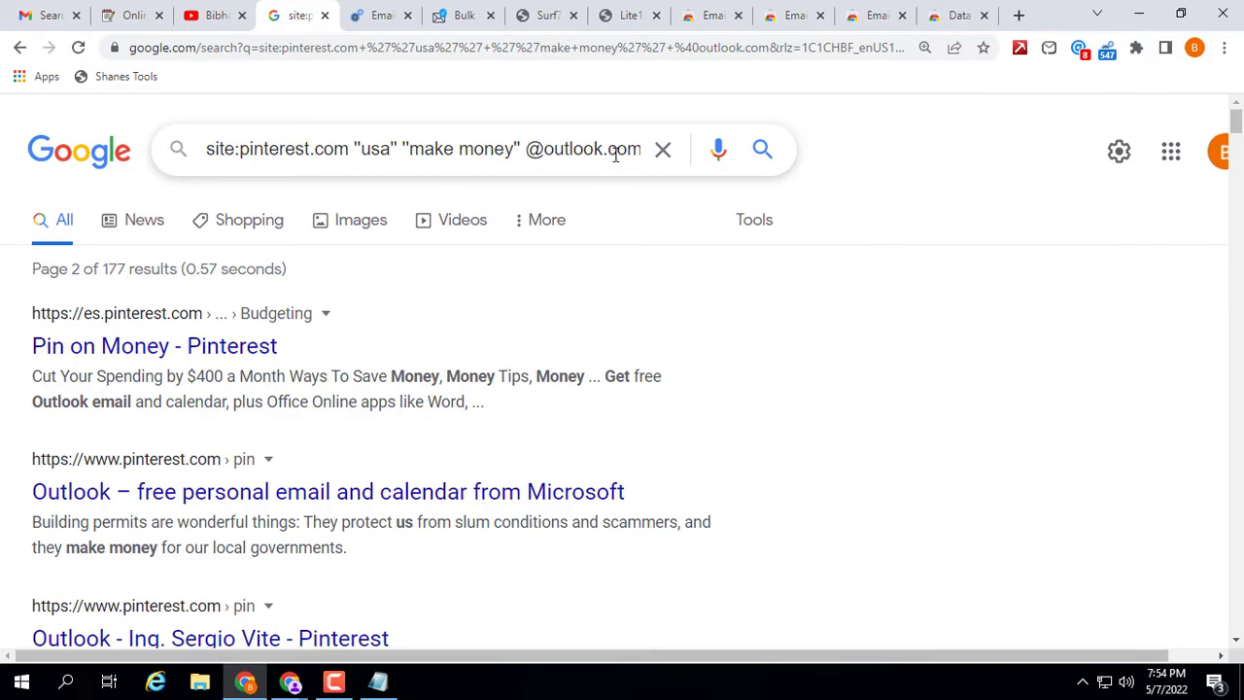
key("End")
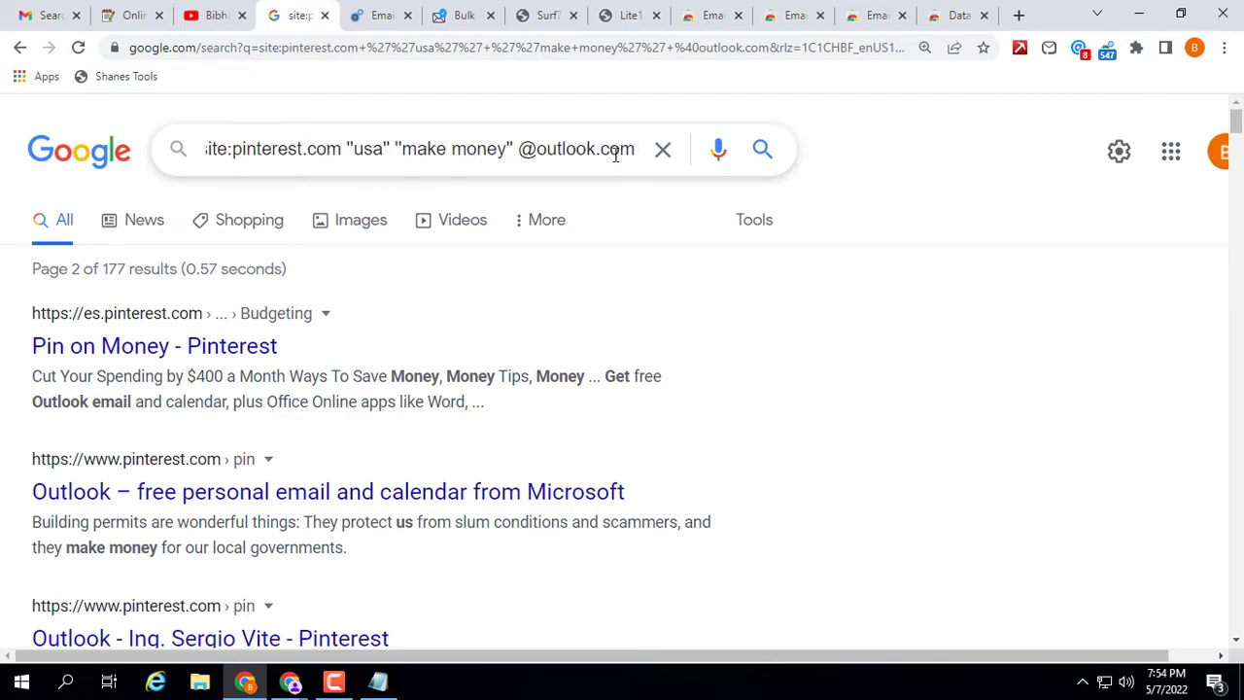
type("@gmail")
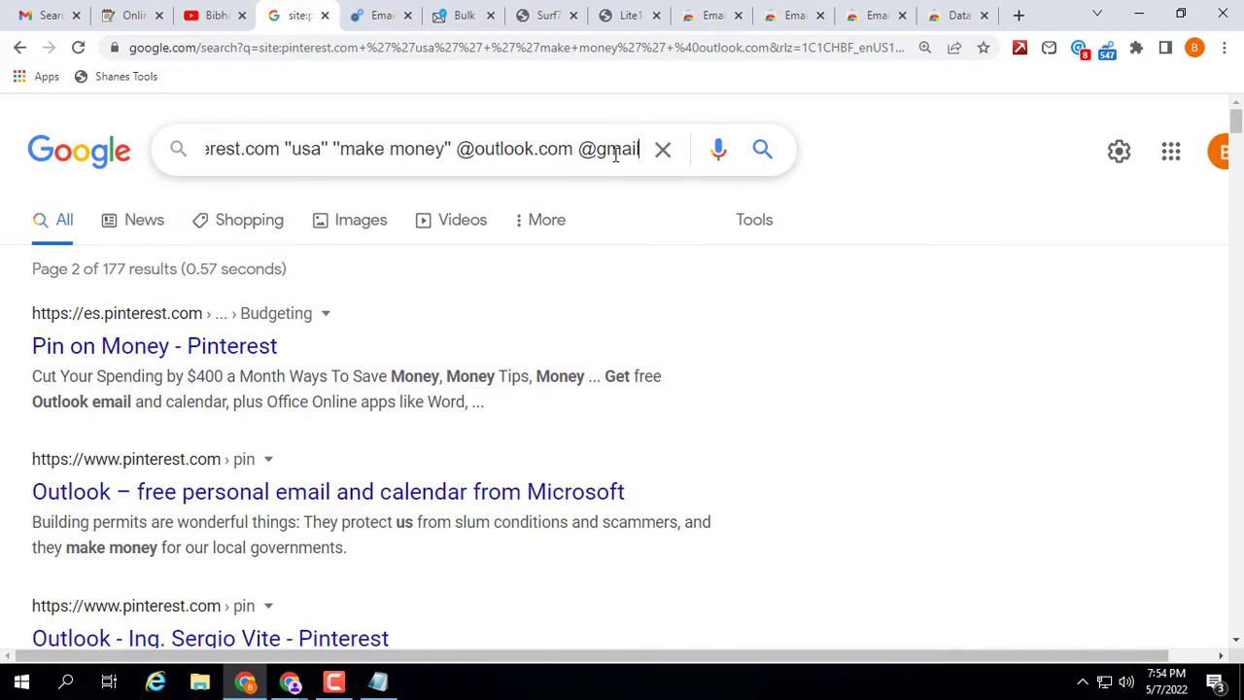
type(".com")
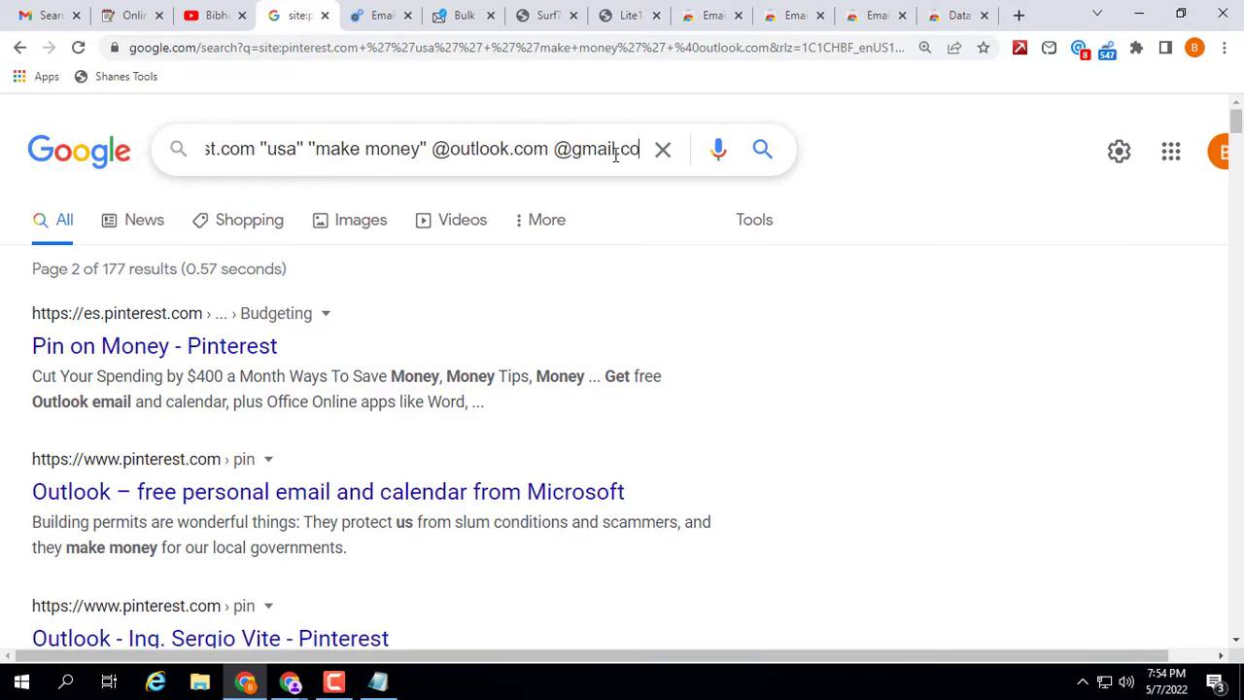
key("Return")
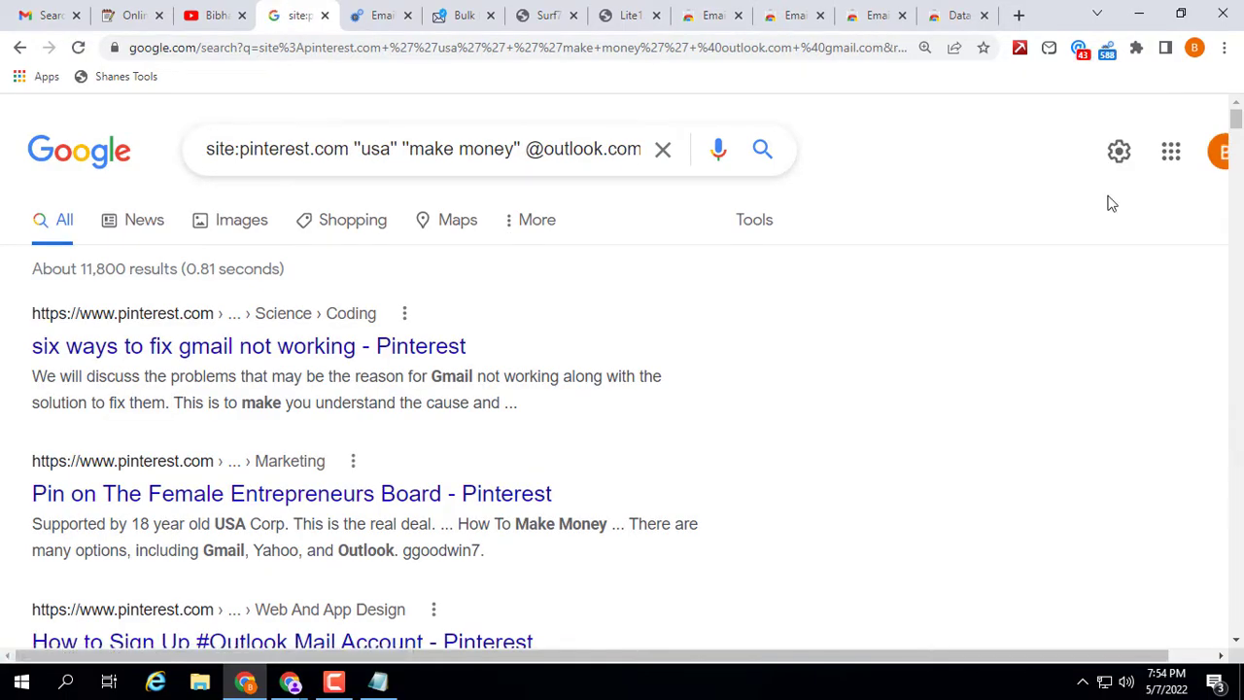
Check EmailDrop's addresses for the combined Outlook and Gmail query, rerun the search from its first page and read through the whole list.
left_click(1050, 51)
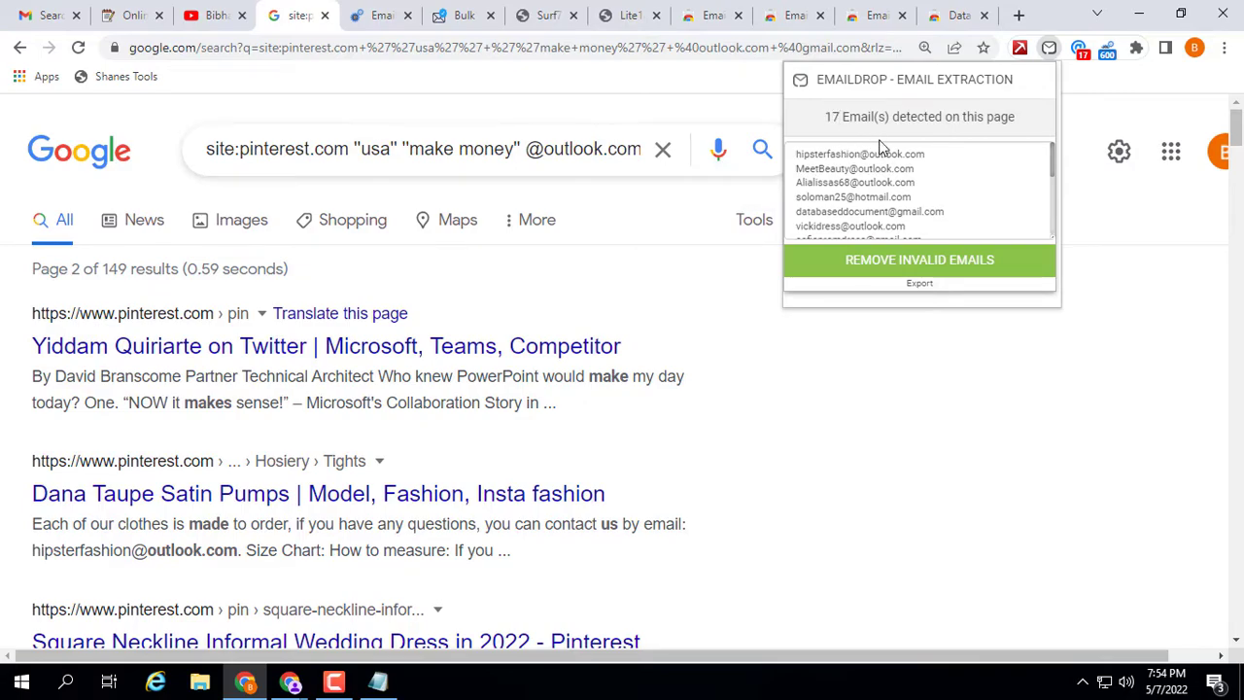
left_click(762, 151)
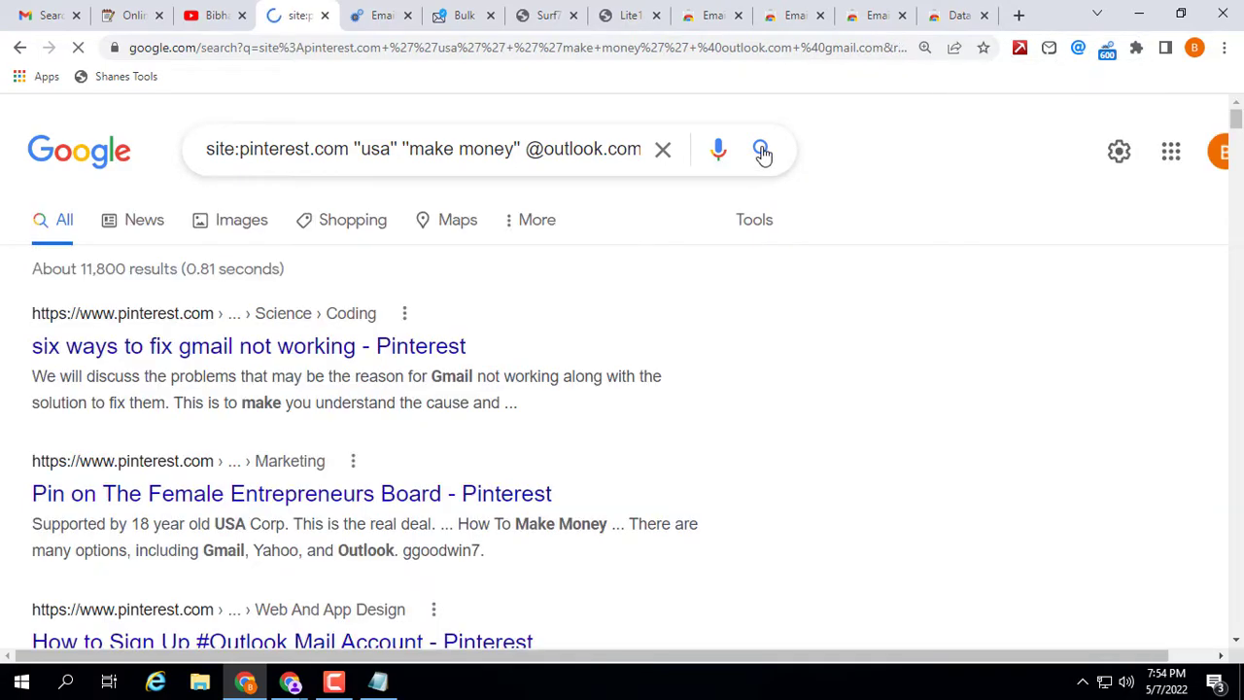
left_click(1049, 50)
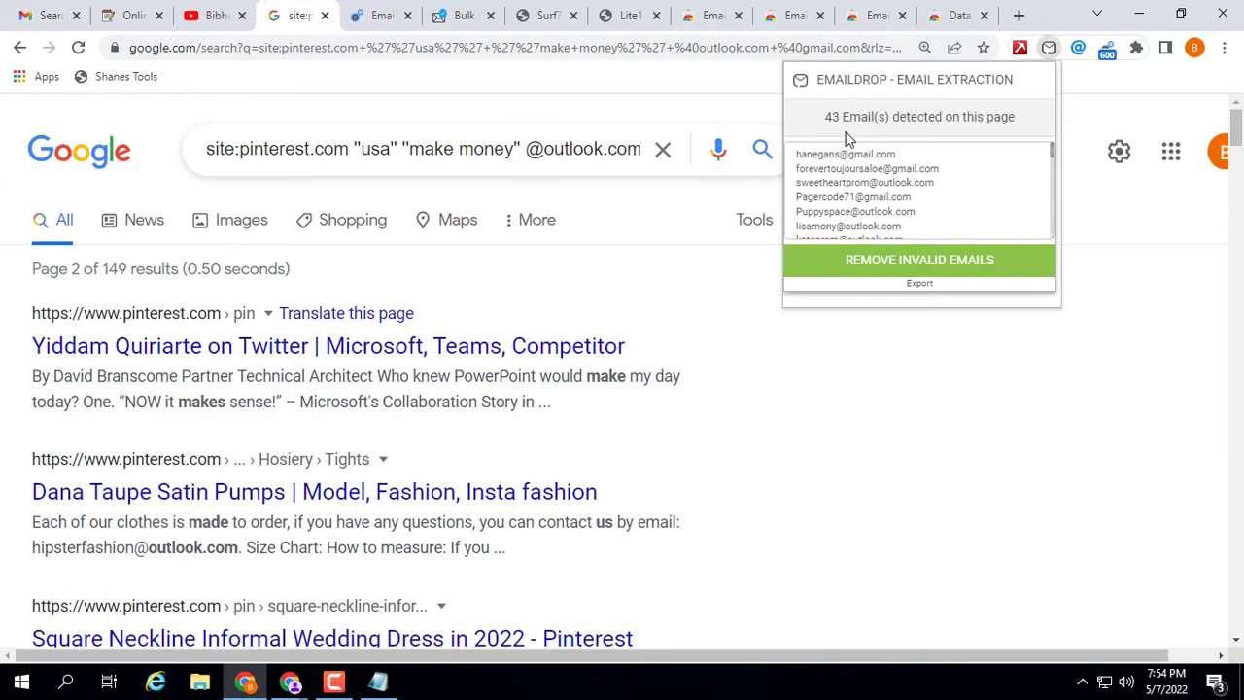
scroll(894, 185, "down", 8)
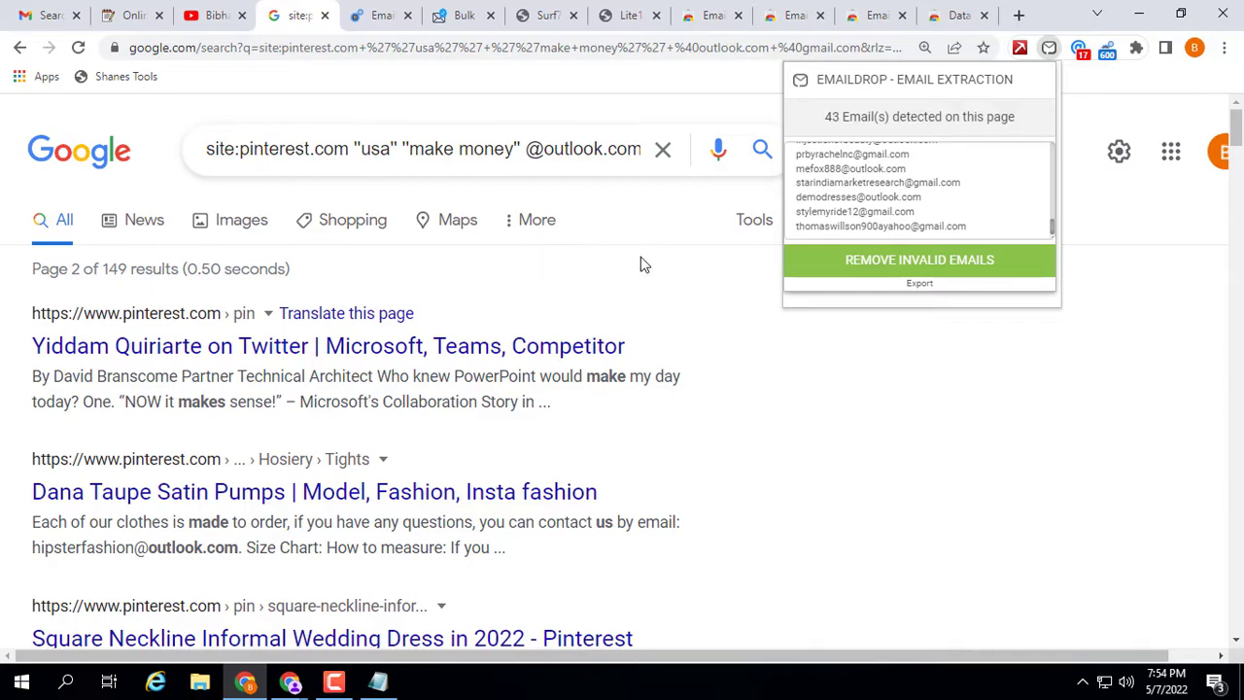
scroll(865, 185, "up", 8)
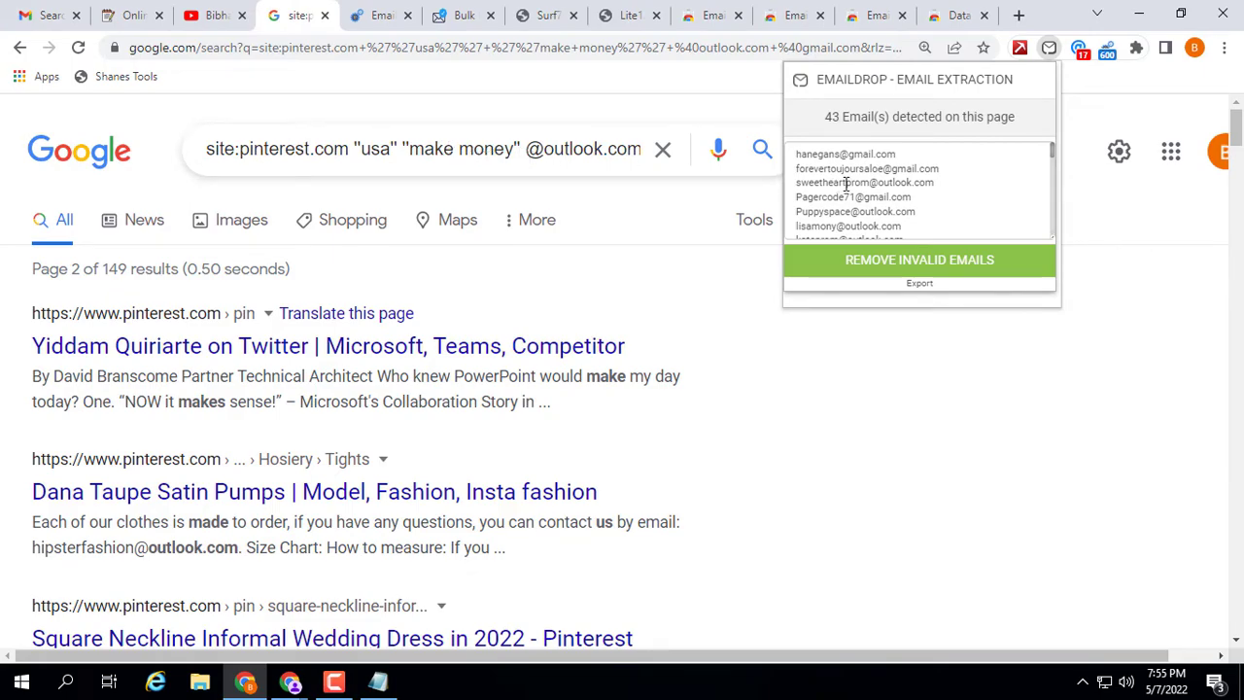
scroll(845, 185, "down", 8)
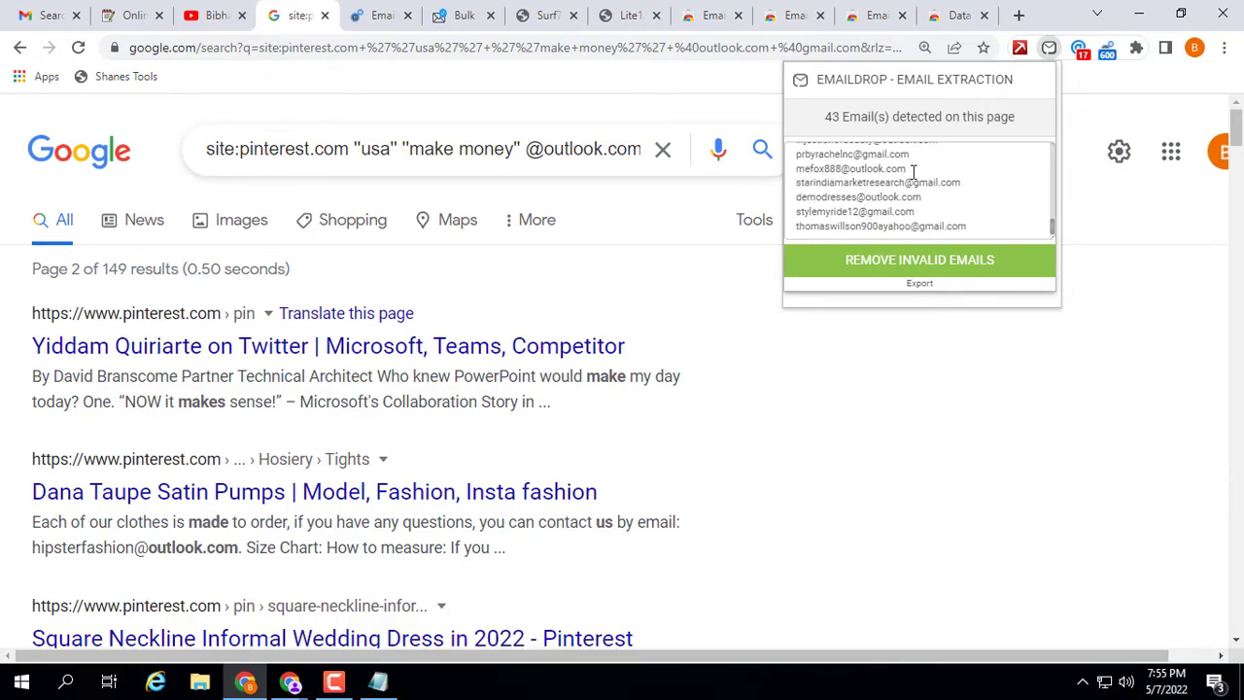
scroll(894, 196, "up", 4)
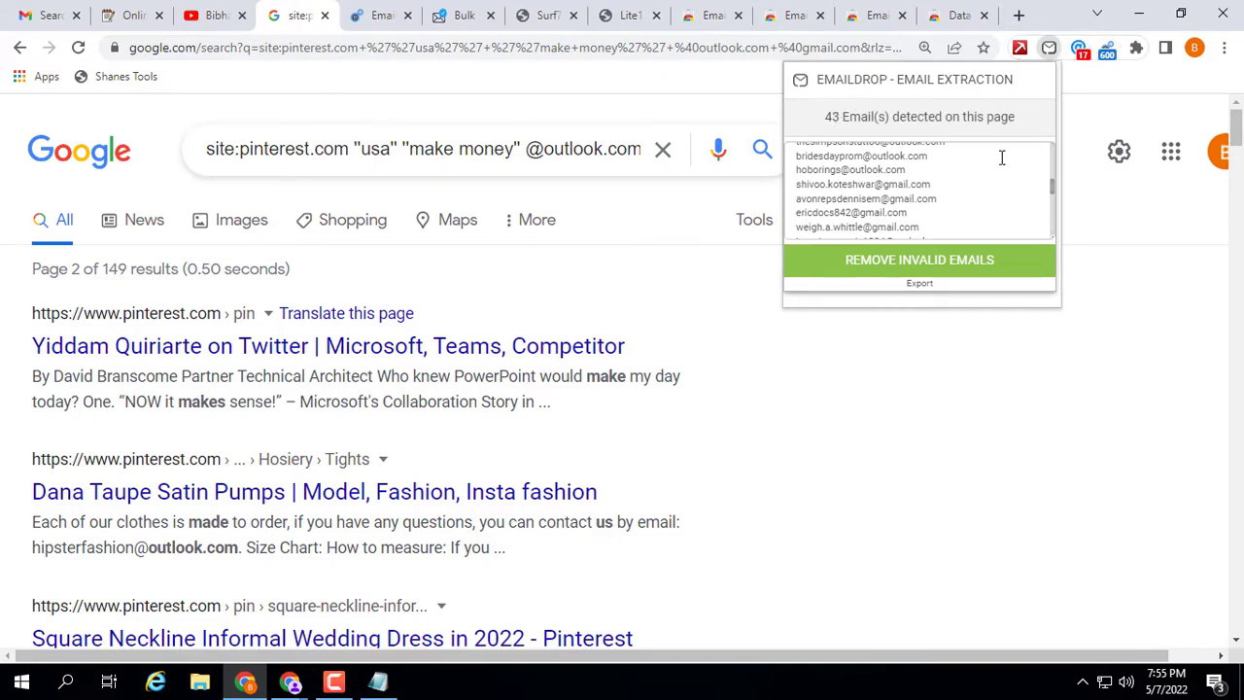
Check Email Hunter's current-page list, rerun the search from its first page and look through the addresses Email Hunter collects.
left_click(1078, 49)
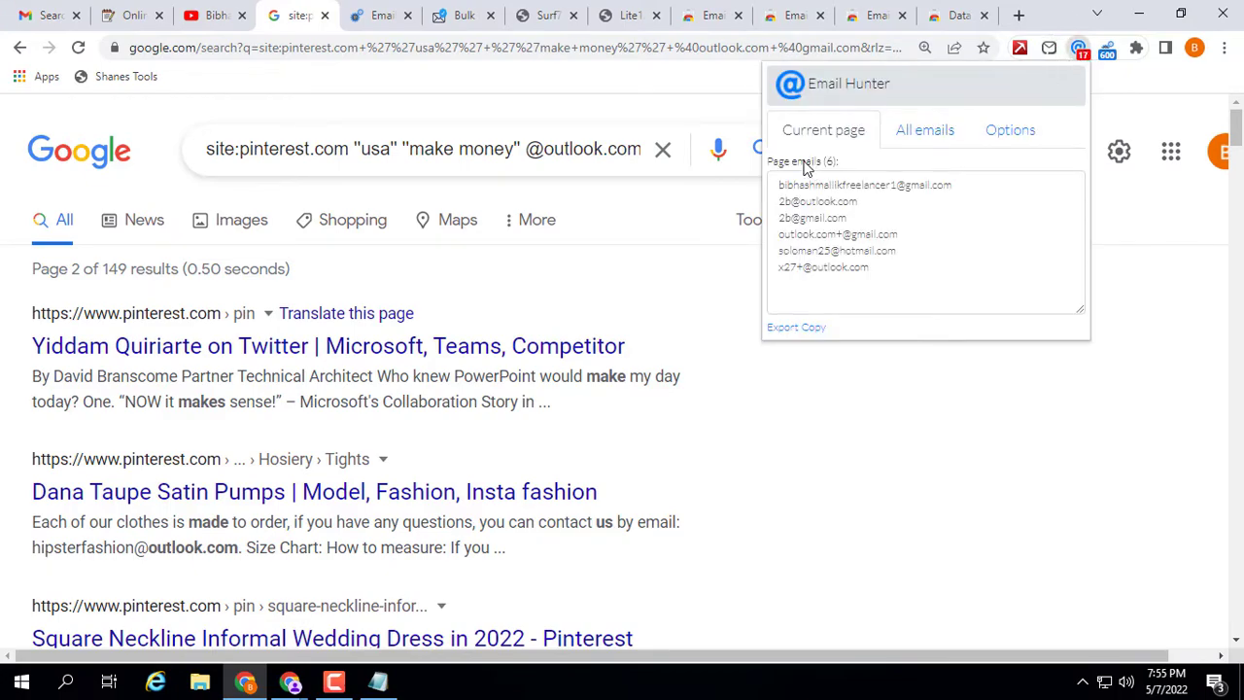
left_click(759, 152)
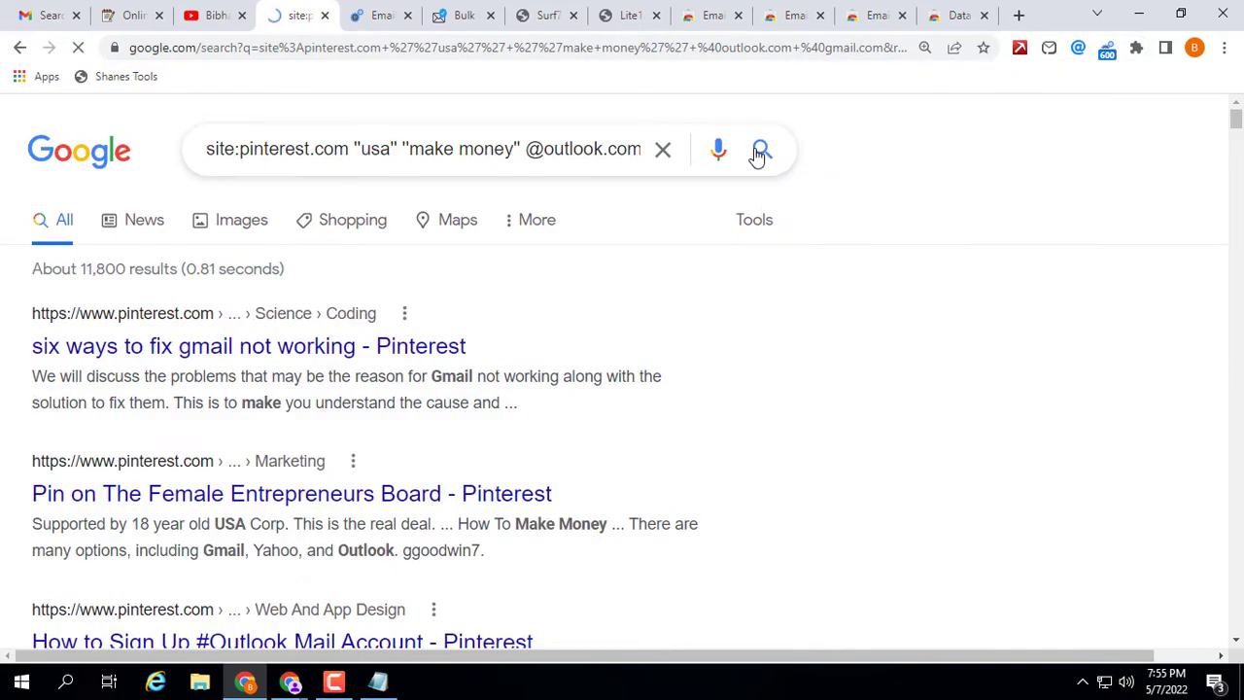
left_click(1078, 51)
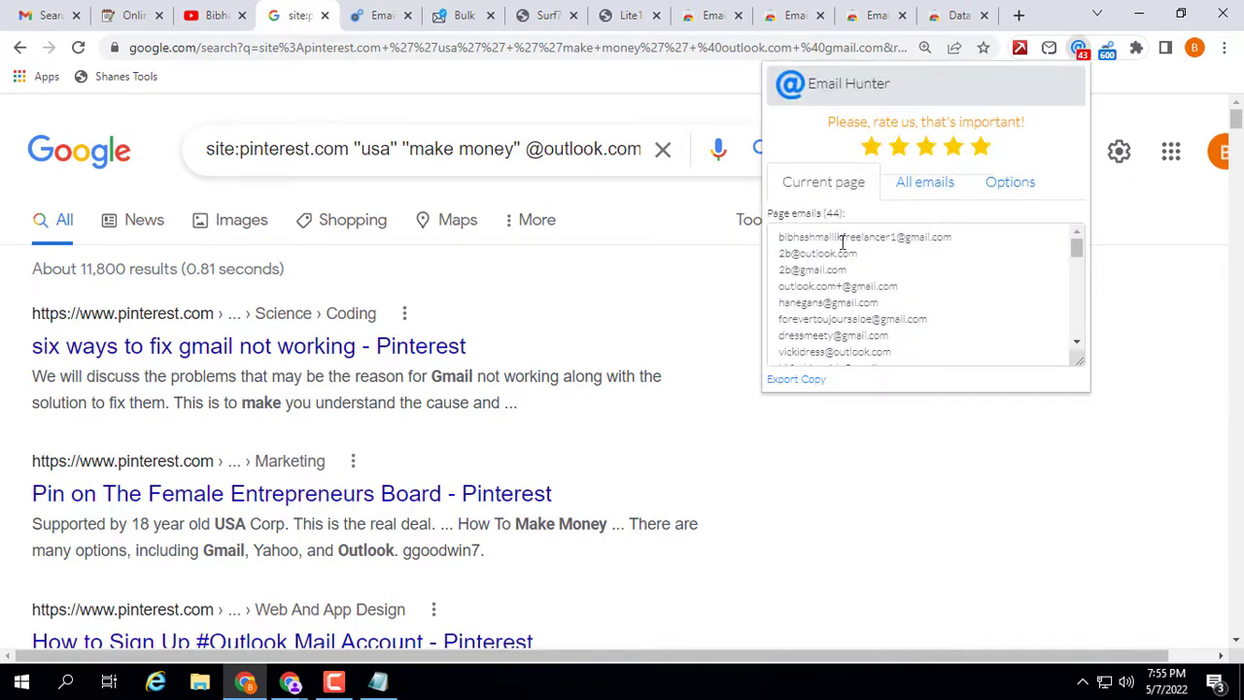
scroll(860, 265, "down", 3)
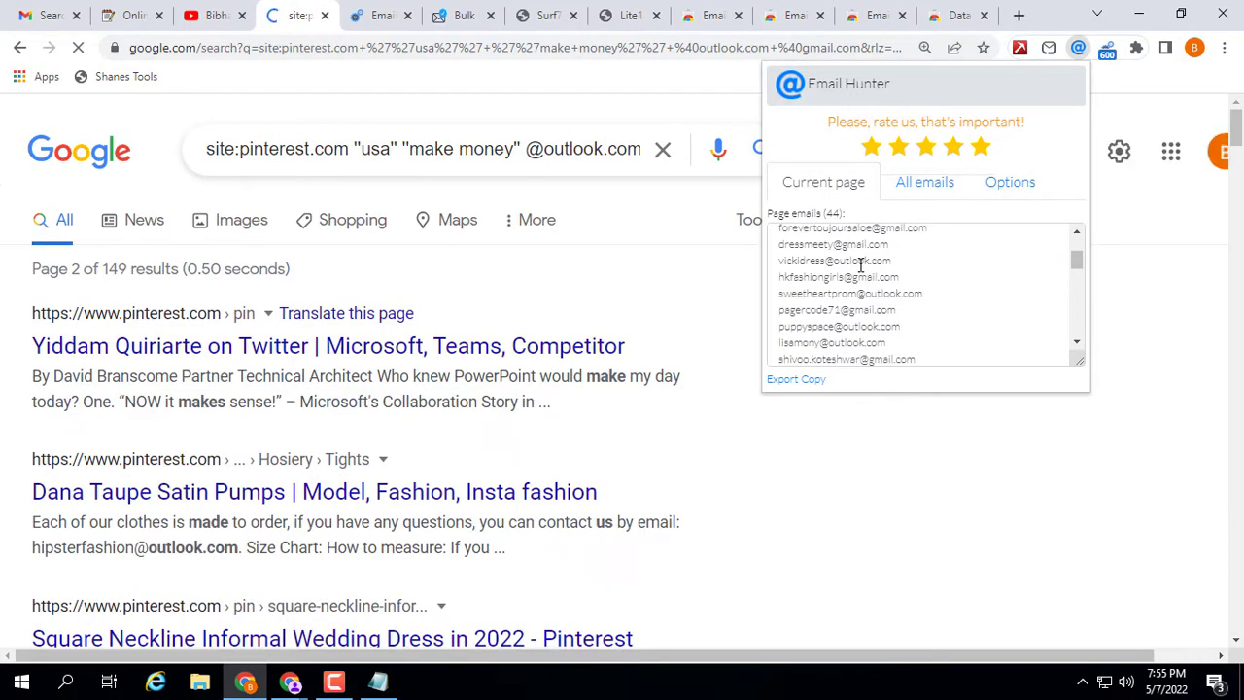
Read the rest of Email Hunter's current-page list and check the total and addresses in Email extract's collected emails.
scroll(860, 265, "down", 5)
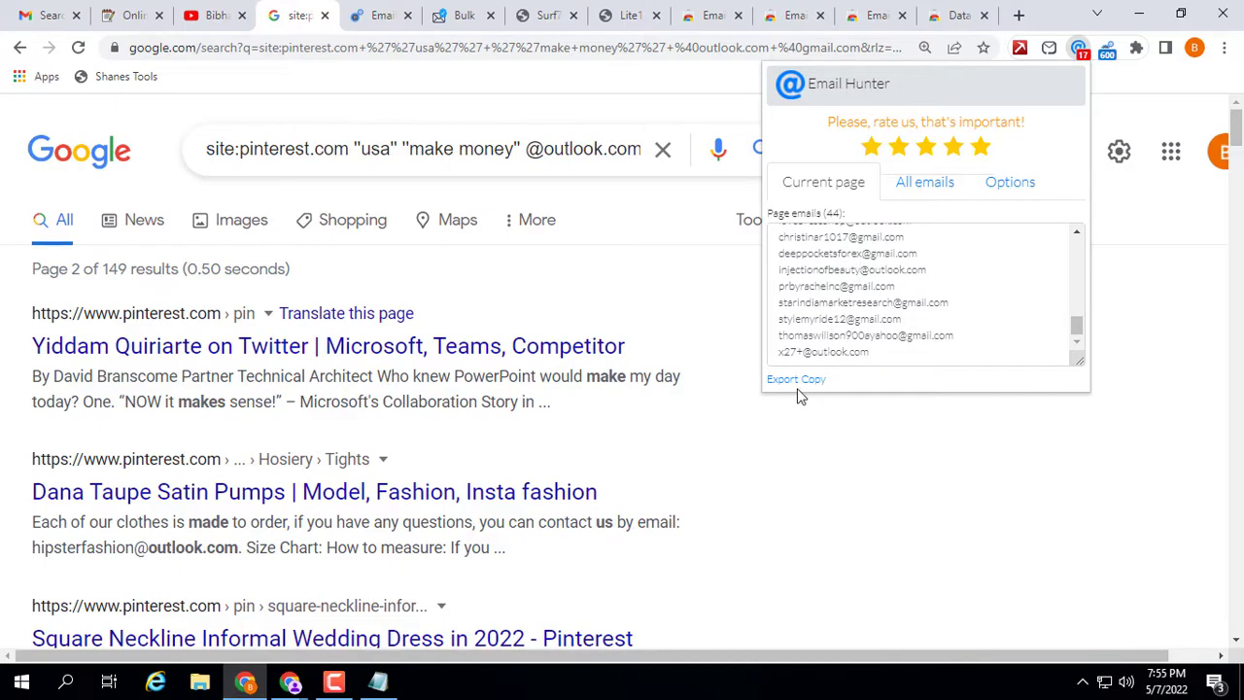
left_click(1108, 50)
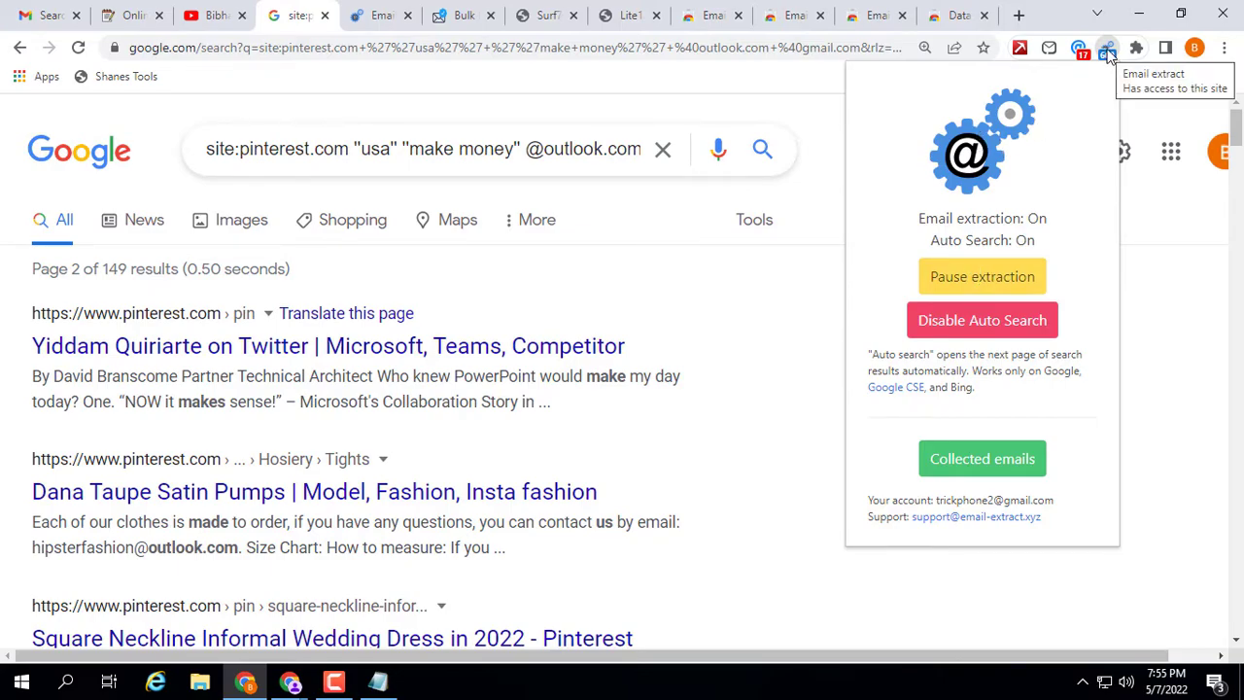
left_click(960, 465)
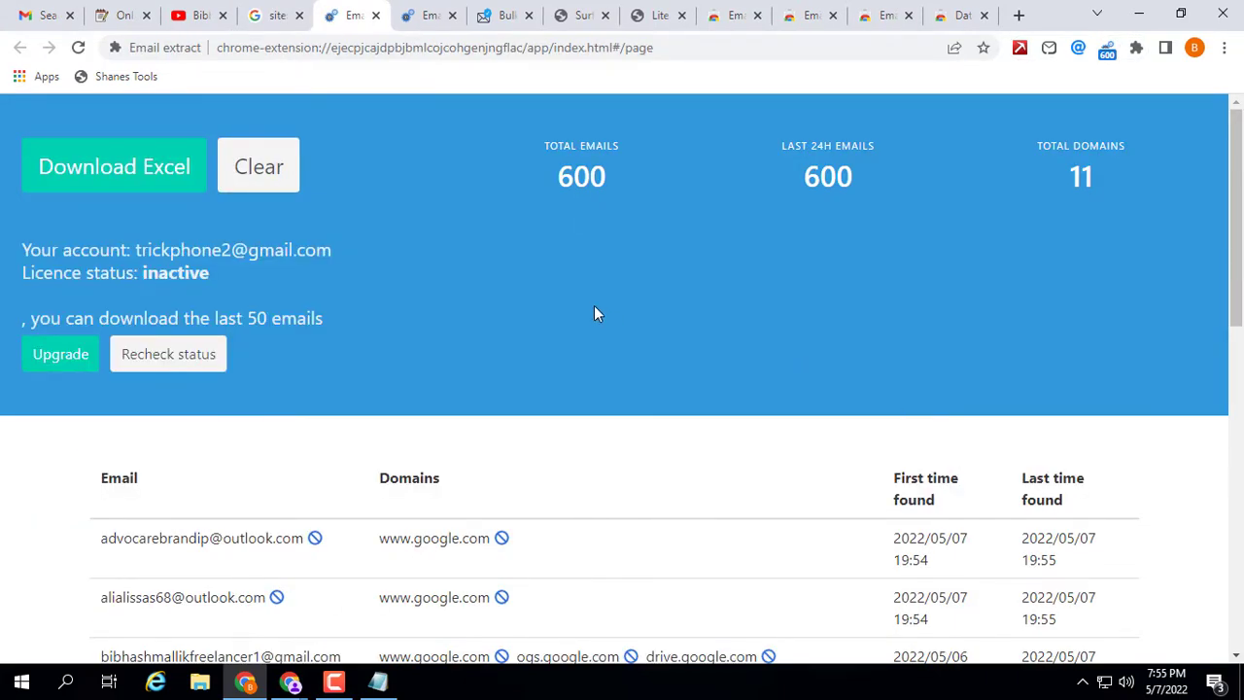
left_click(422, 12)
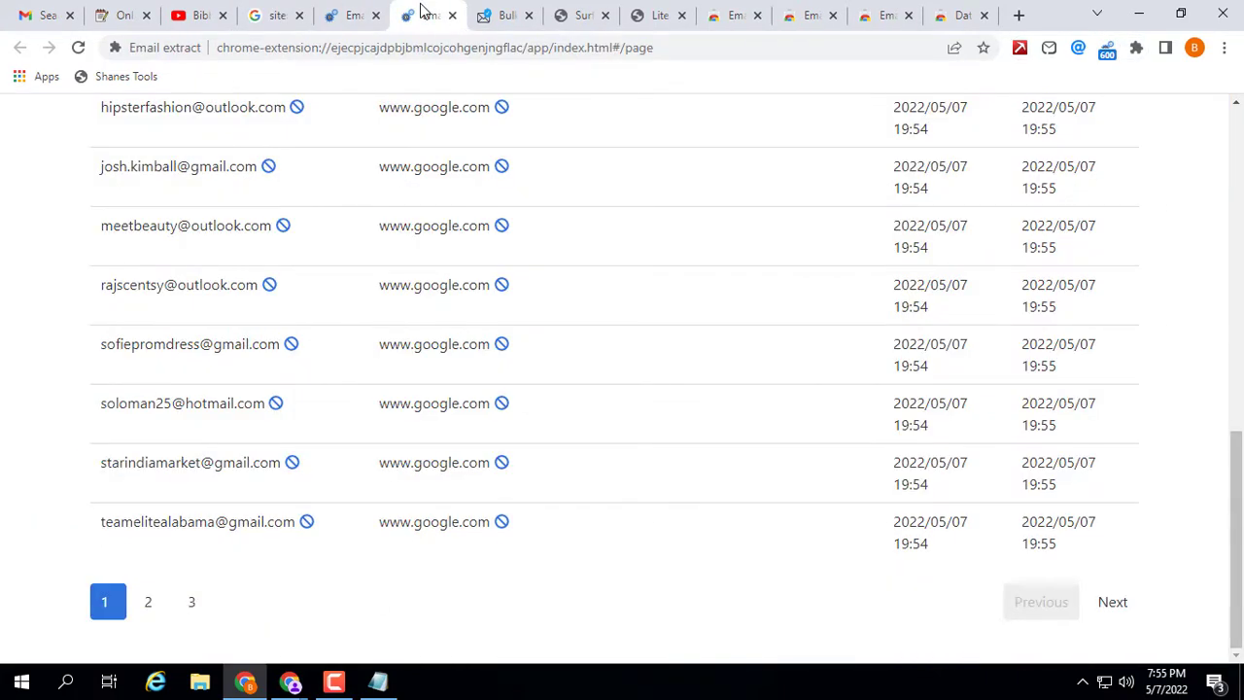
scroll(661, 172, "up", 9)
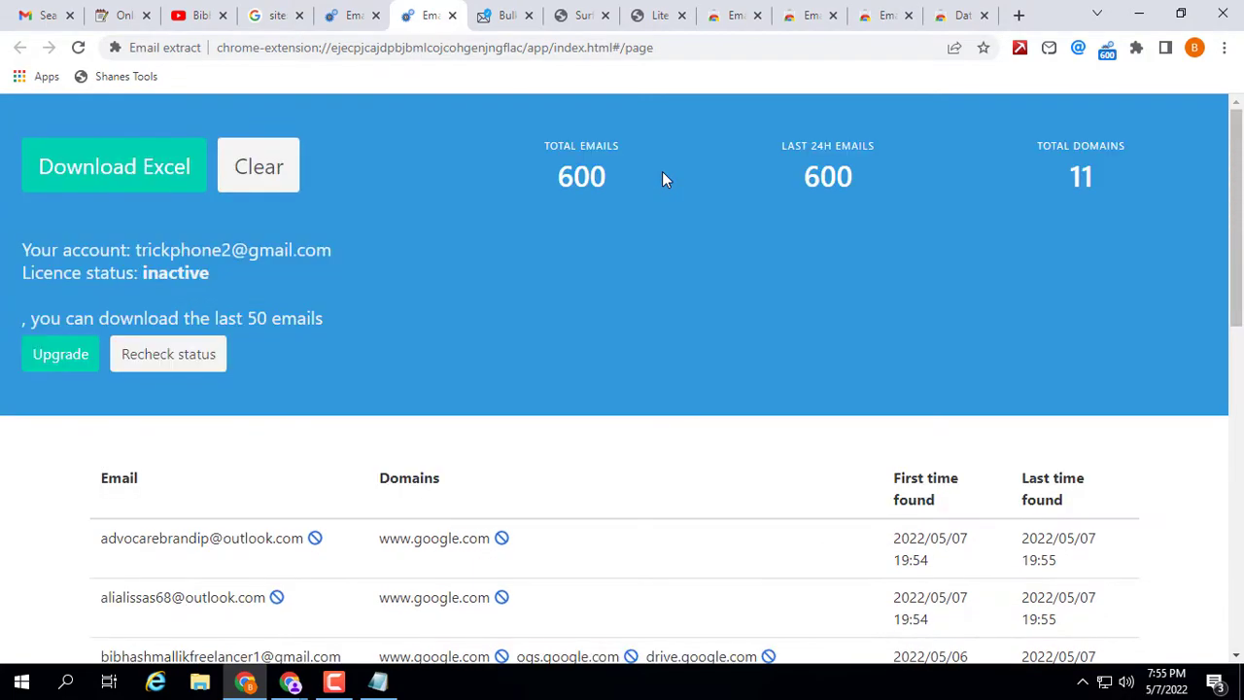
left_click(335, 9)
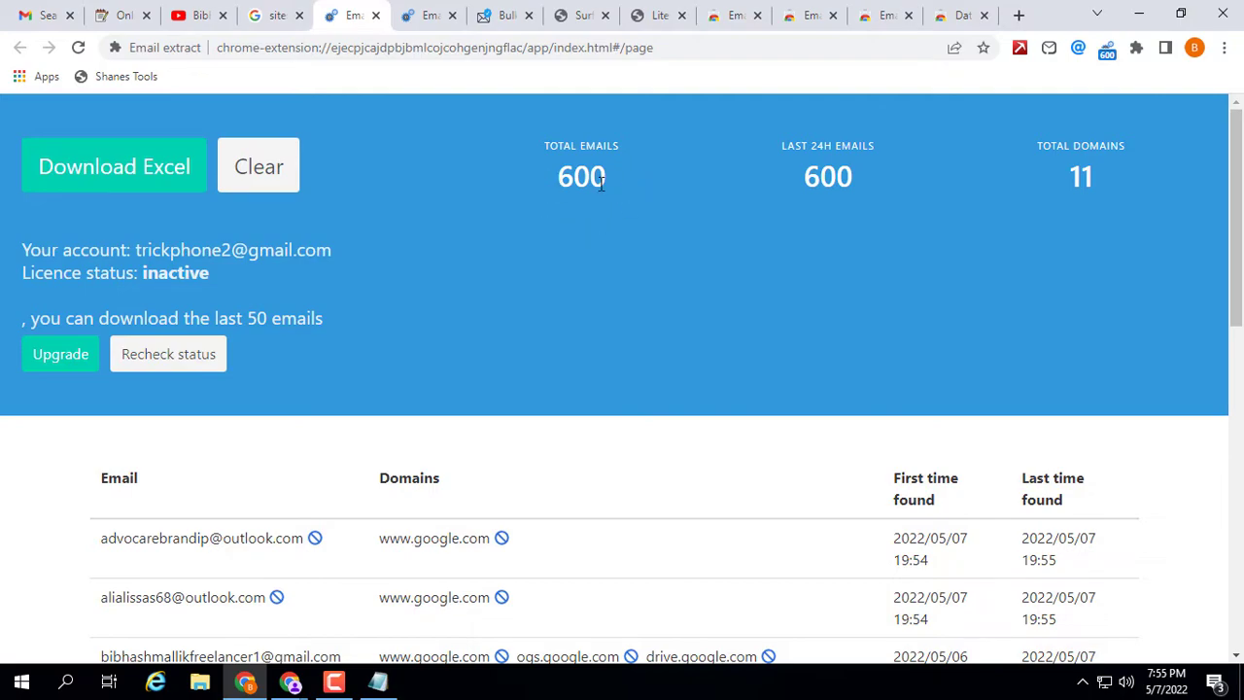
left_click_drag(532, 148, 616, 166)
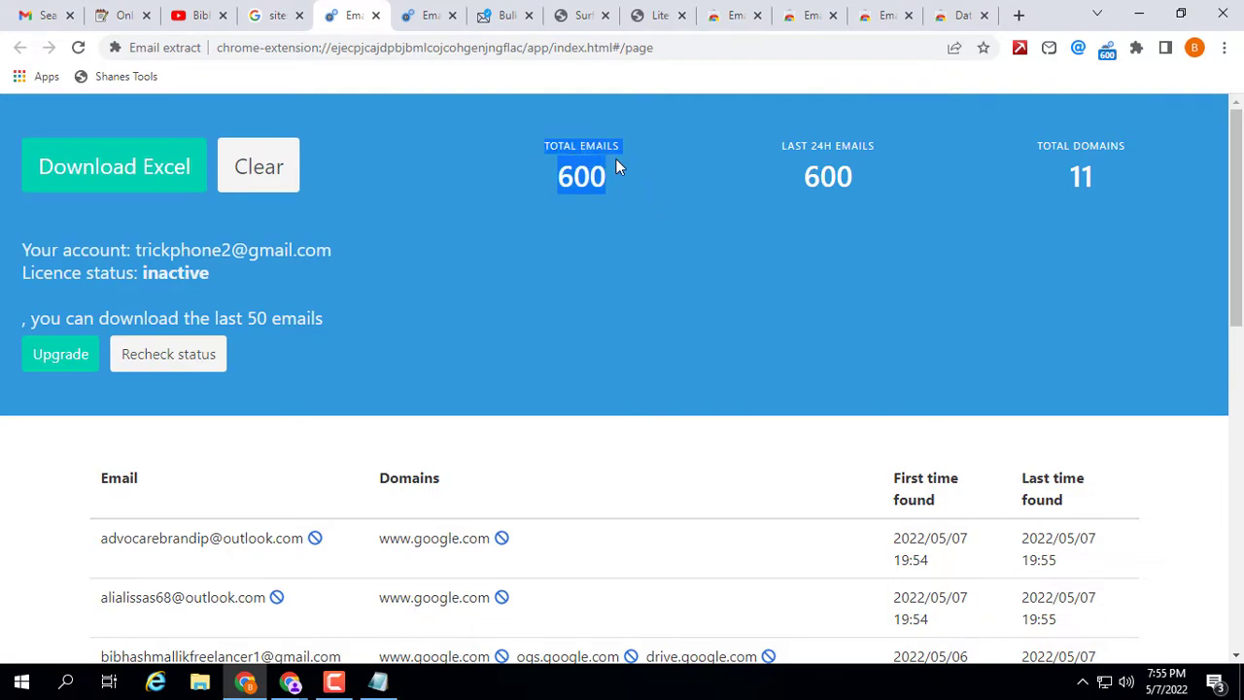
left_click(545, 200)
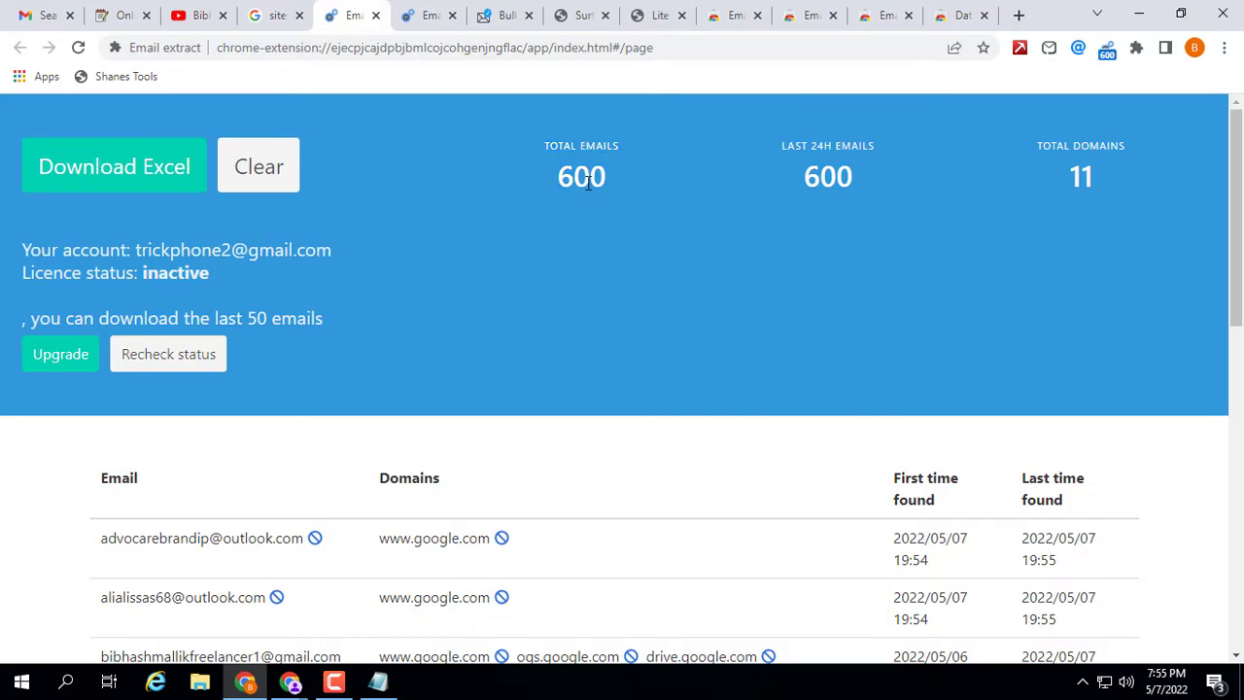
Return to the Pinterest results and read through Email Hunter's list of emails from all pages to its end.
left_click(275, 12)
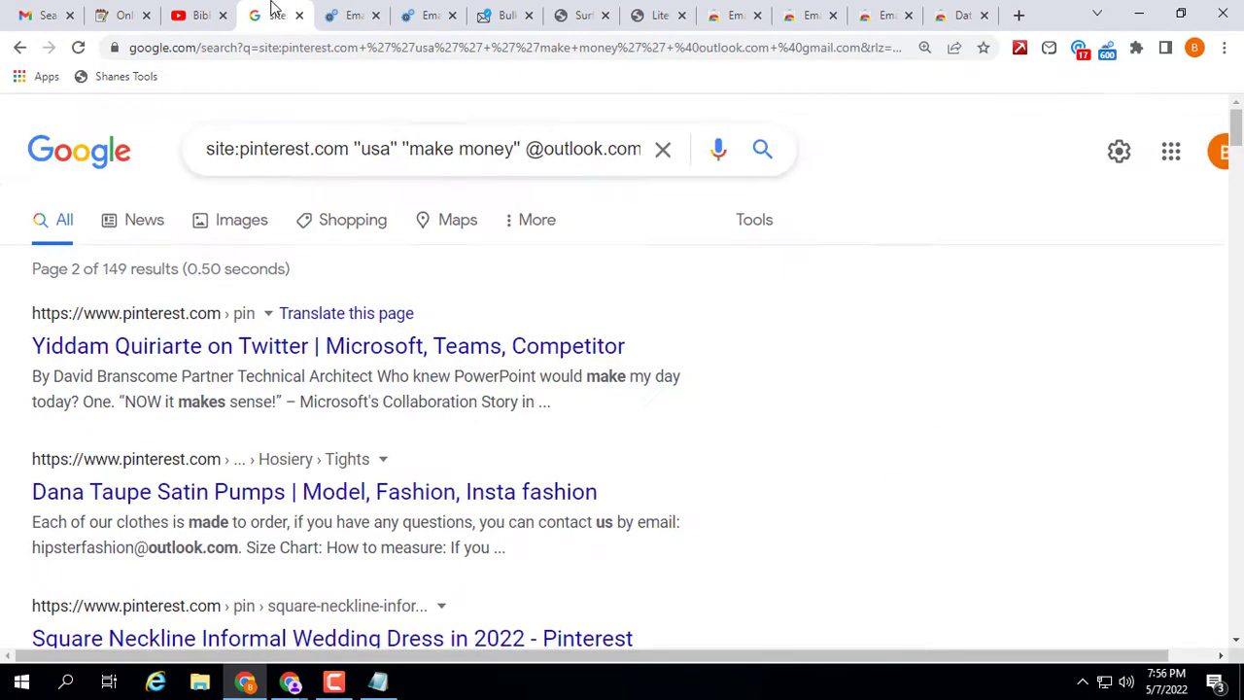
left_click(1081, 50)
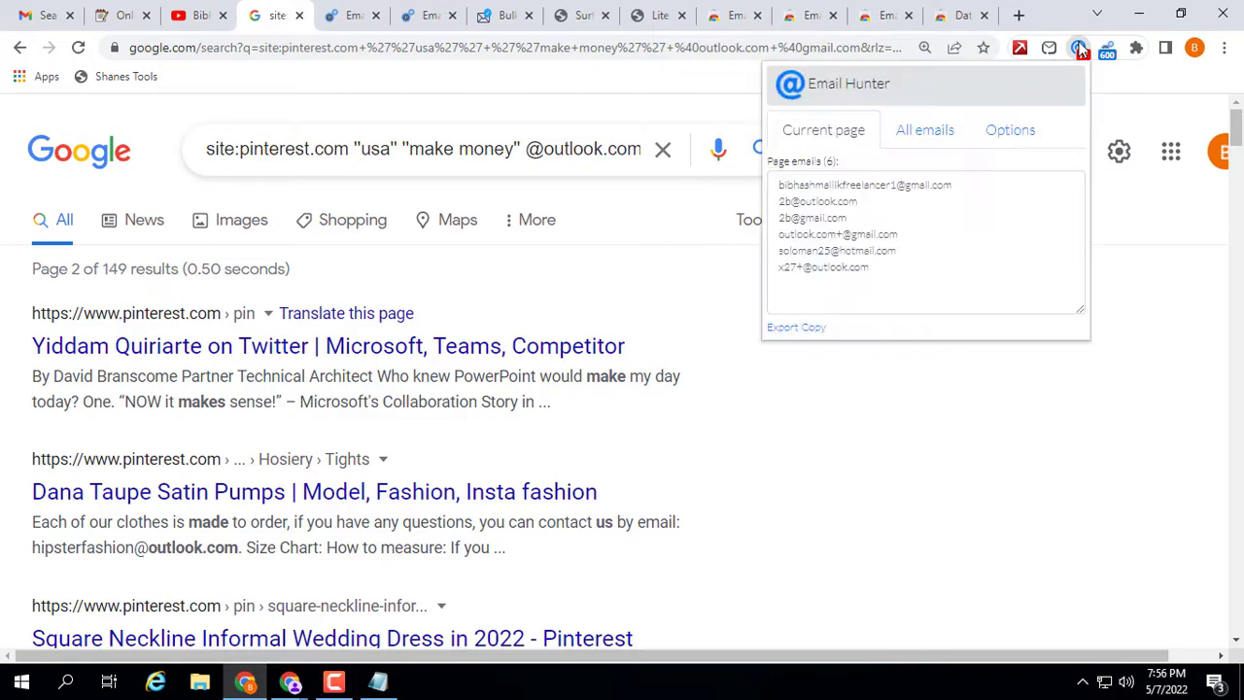
left_click(906, 136)
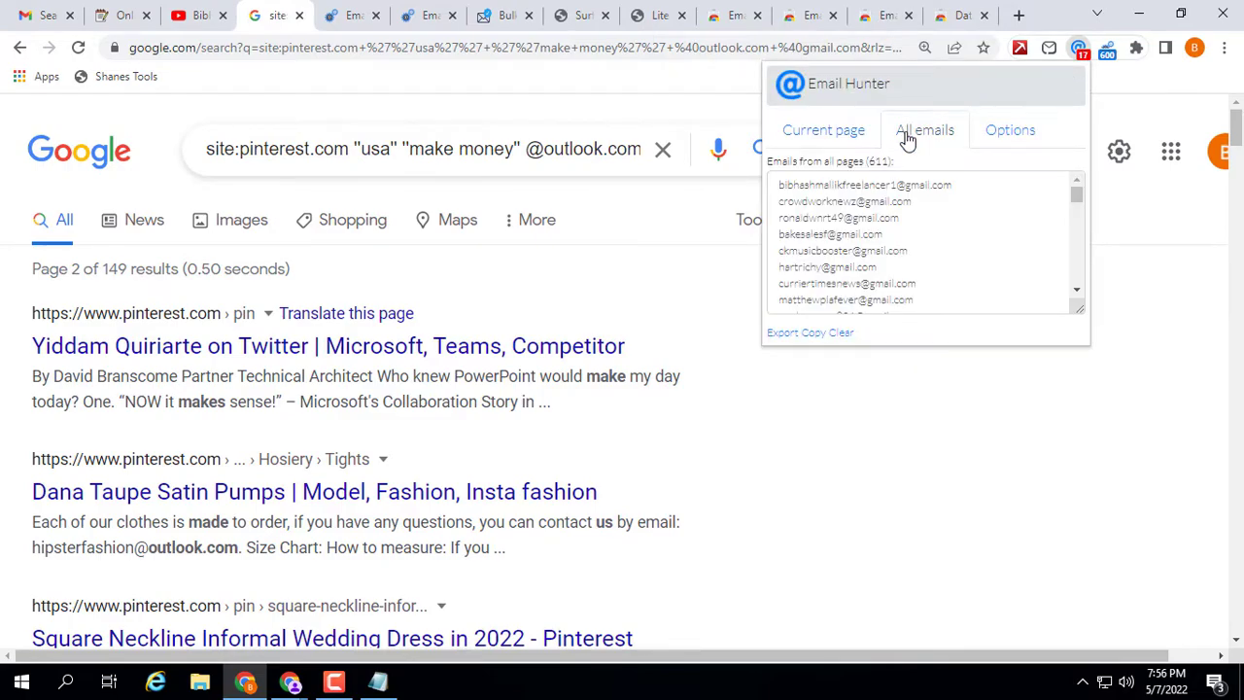
scroll(926, 214, "down", 15)
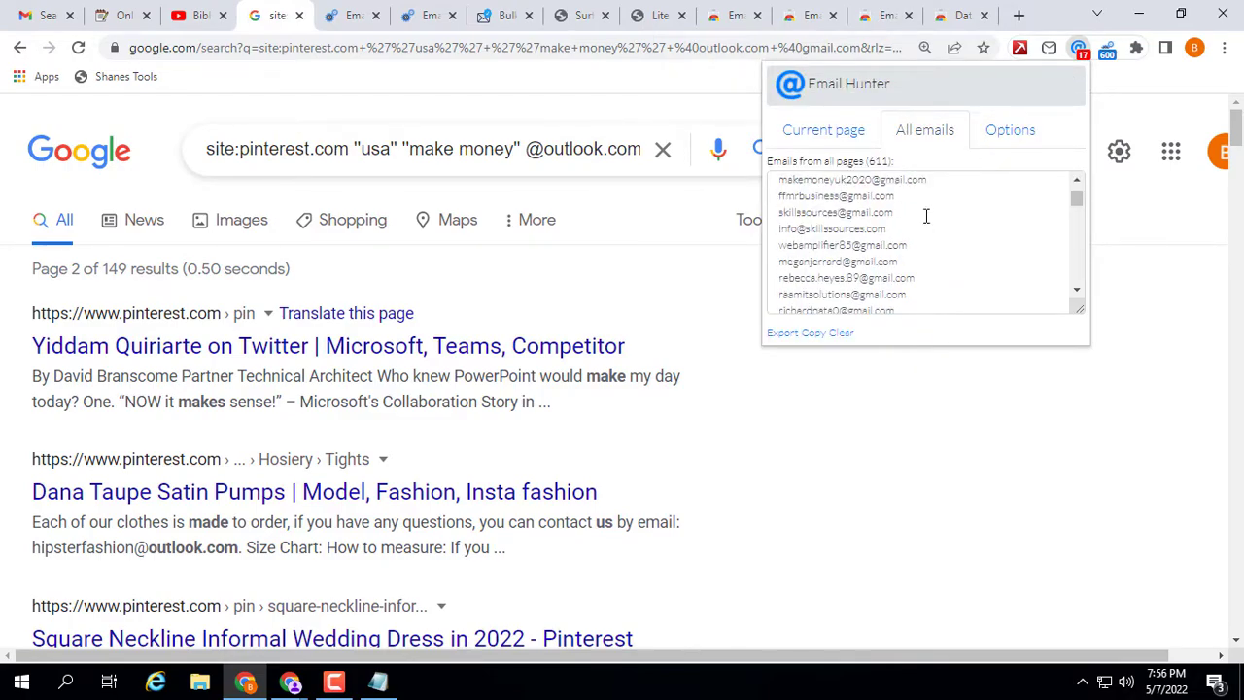
scroll(926, 216, "down", 3)
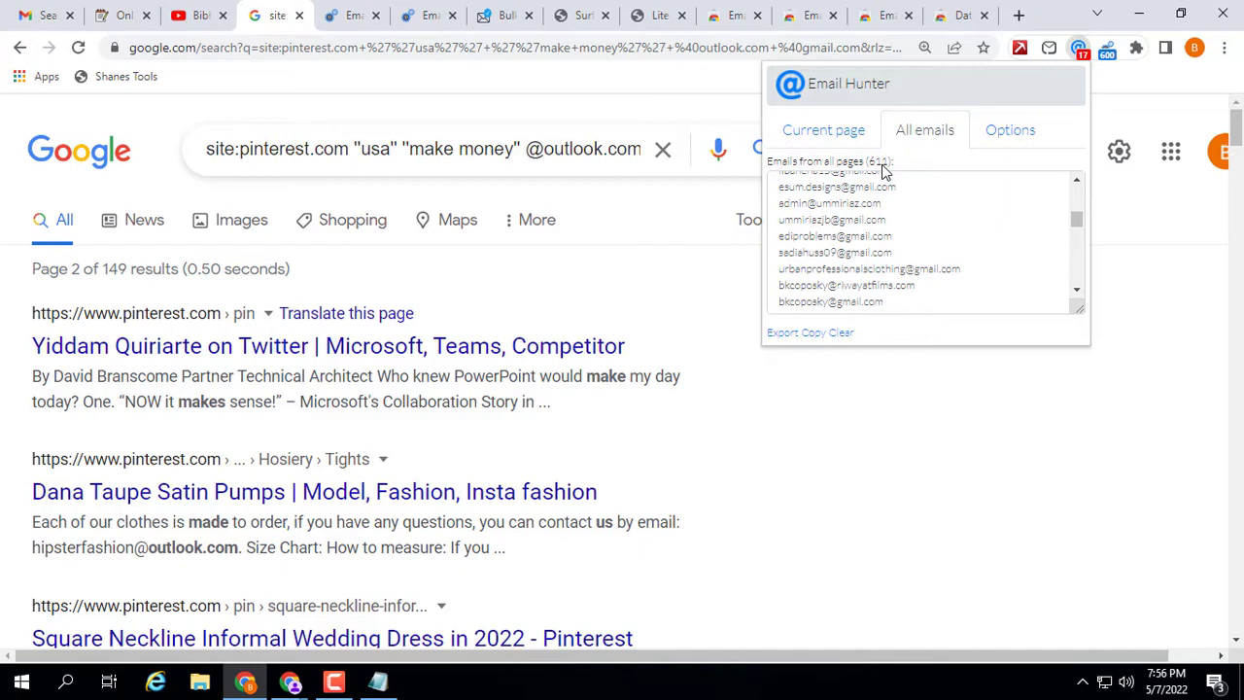
scroll(916, 209, "down", 4)
scroll(923, 233, "down", 3)
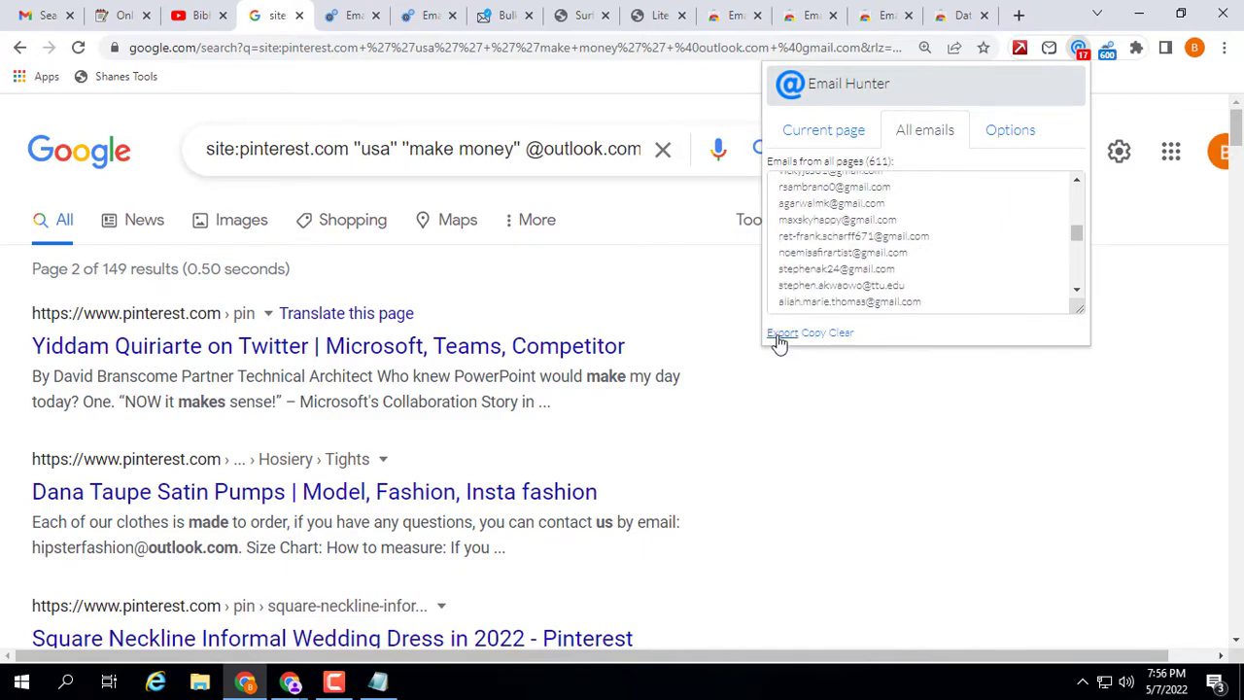
left_click_drag(1080, 240, 1082, 291)
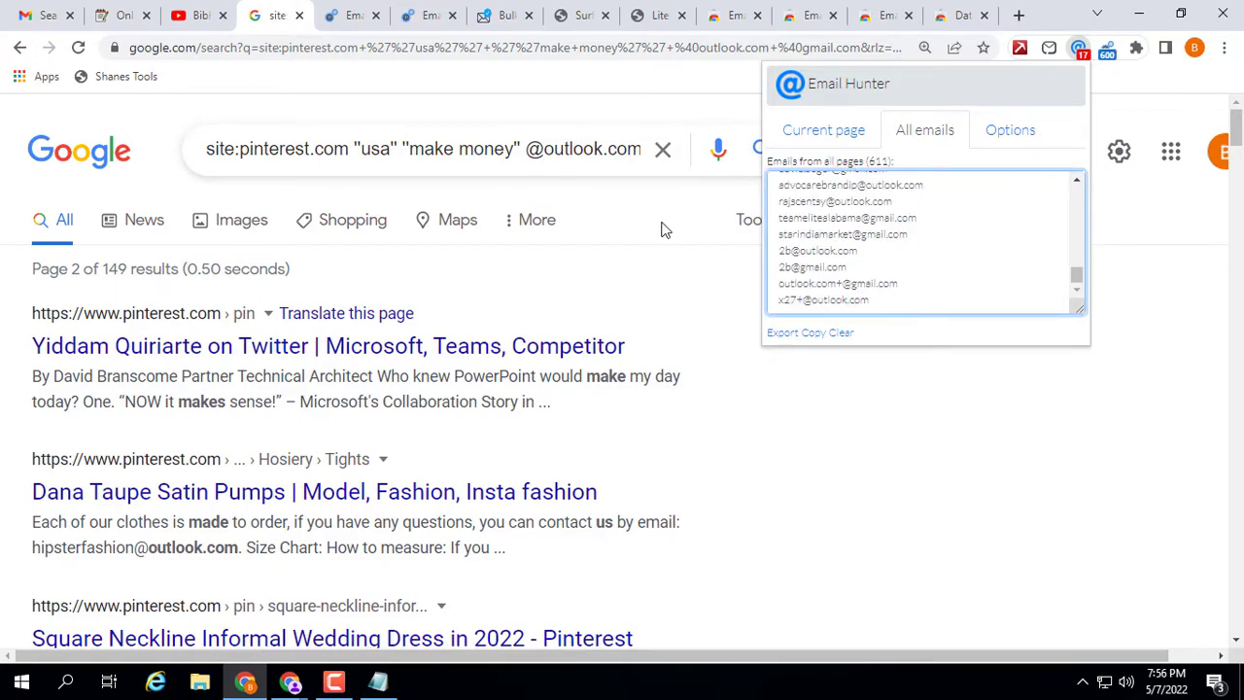
left_click(147, 119)
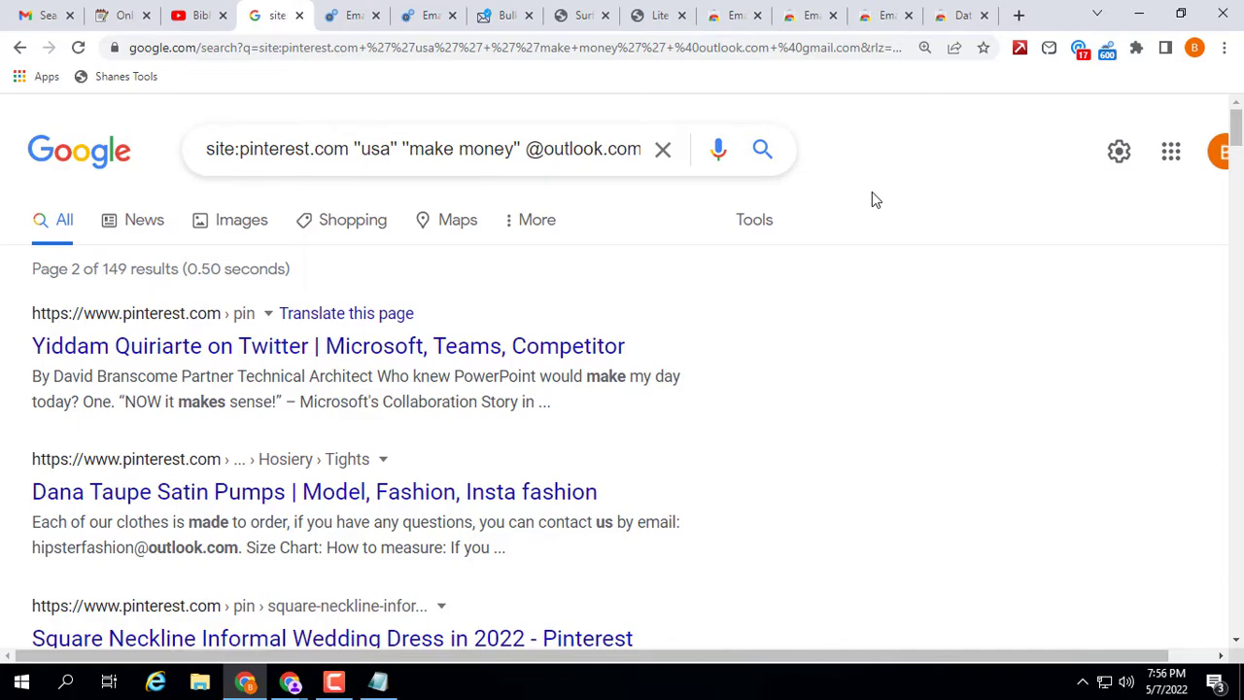
Select the whole Pinterest results page and paste the clipboard text into the input window of Email Extractor Lite on eel.surf7.net.my.
key("ctrl+a")
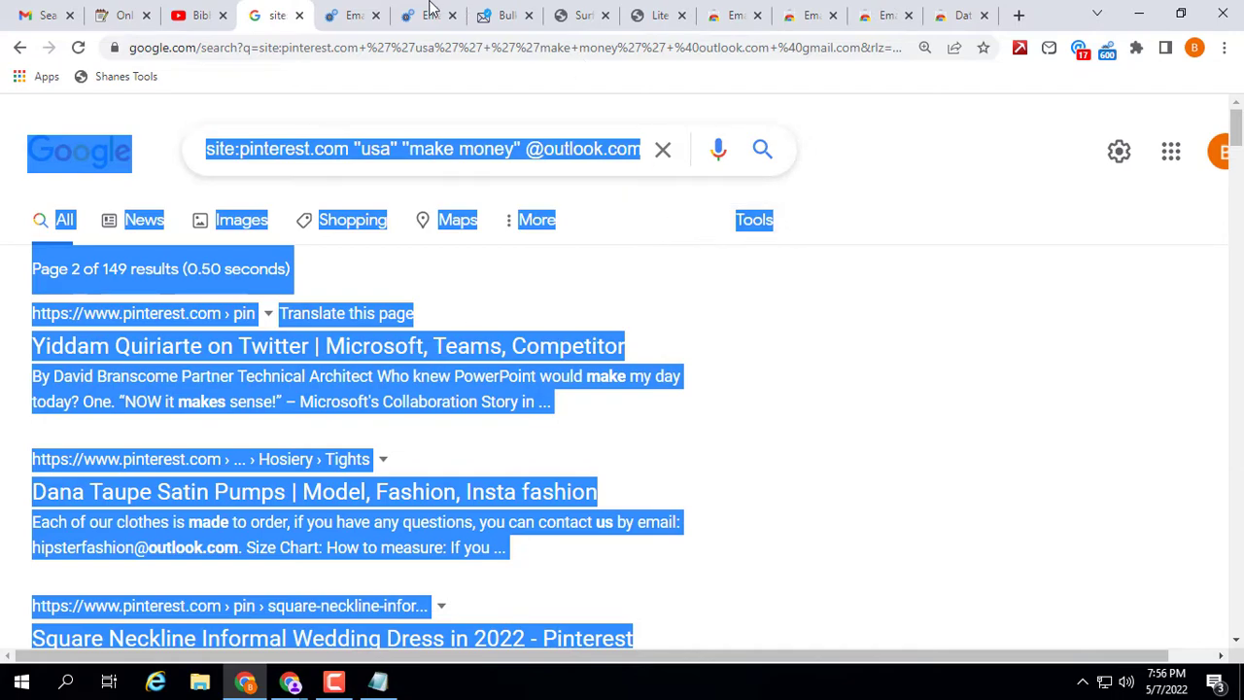
left_click(573, 14)
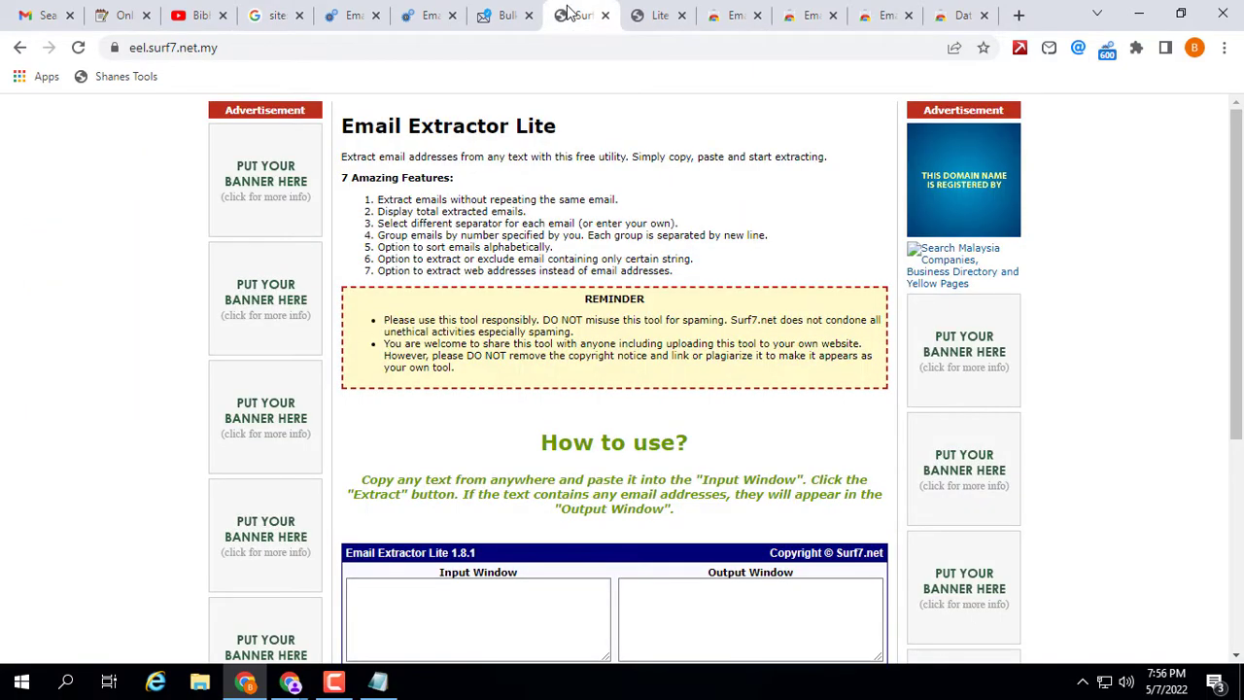
scroll(496, 291, "down", 1)
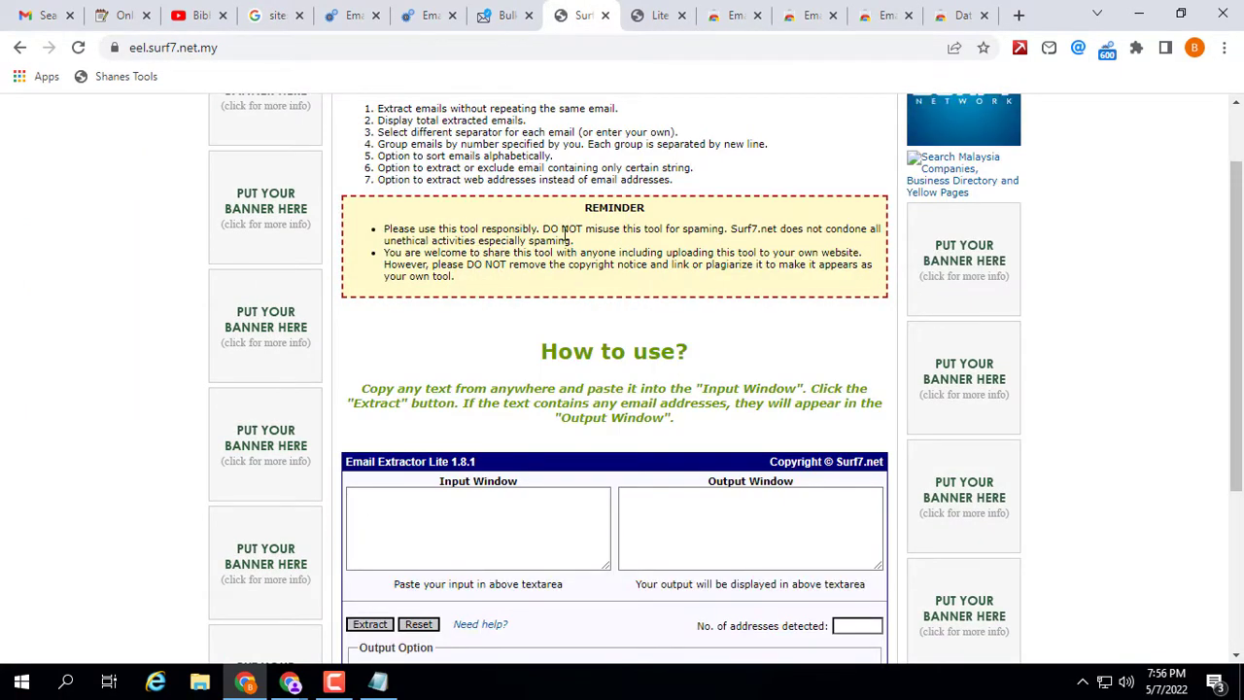
scroll(549, 291, "down", 2)
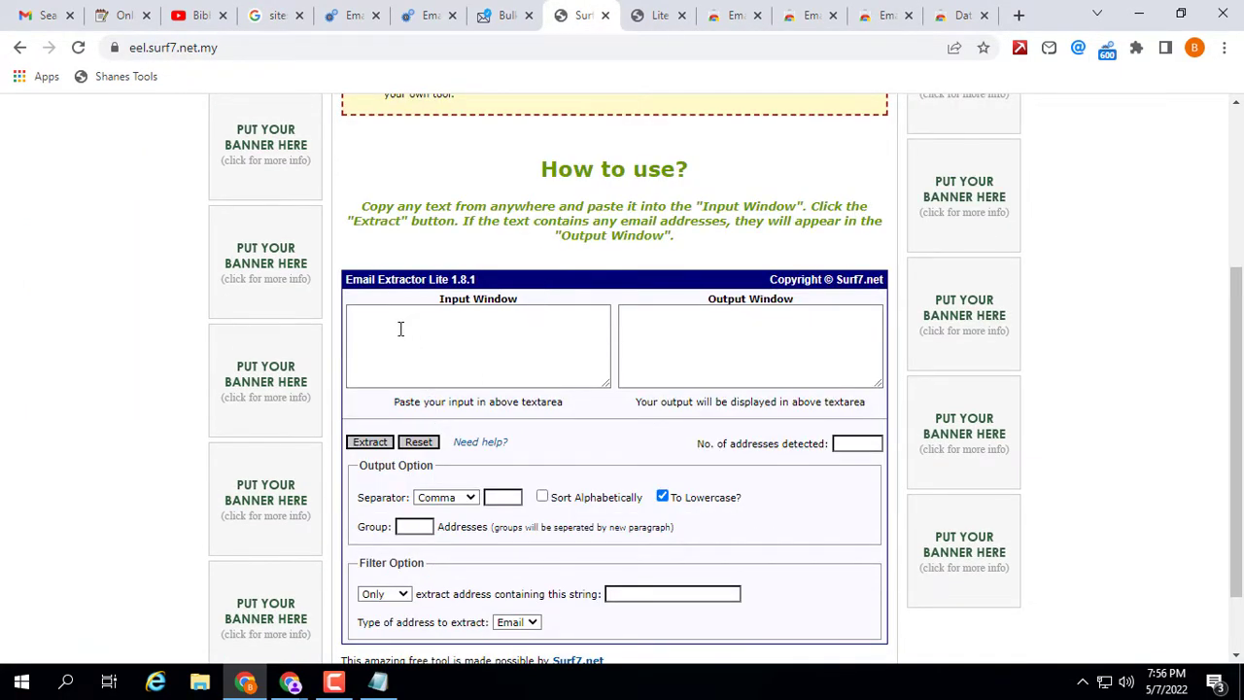
right_click(400, 329)
left_click(453, 472)
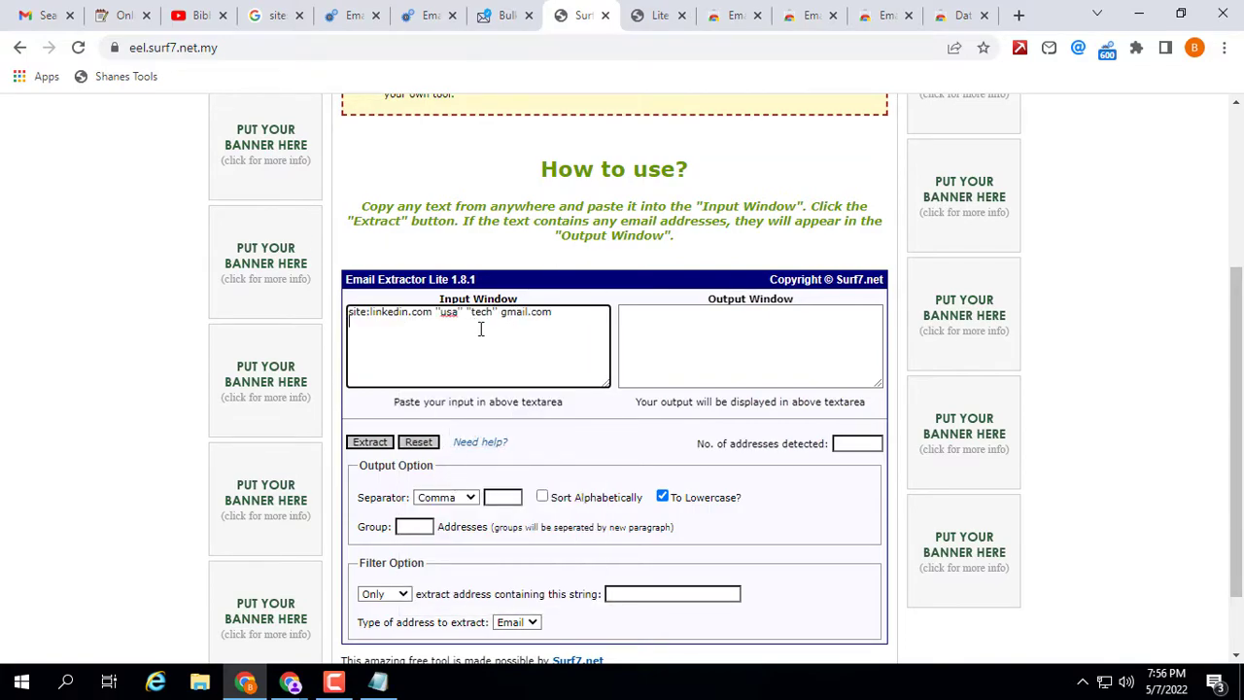
left_click(735, 11)
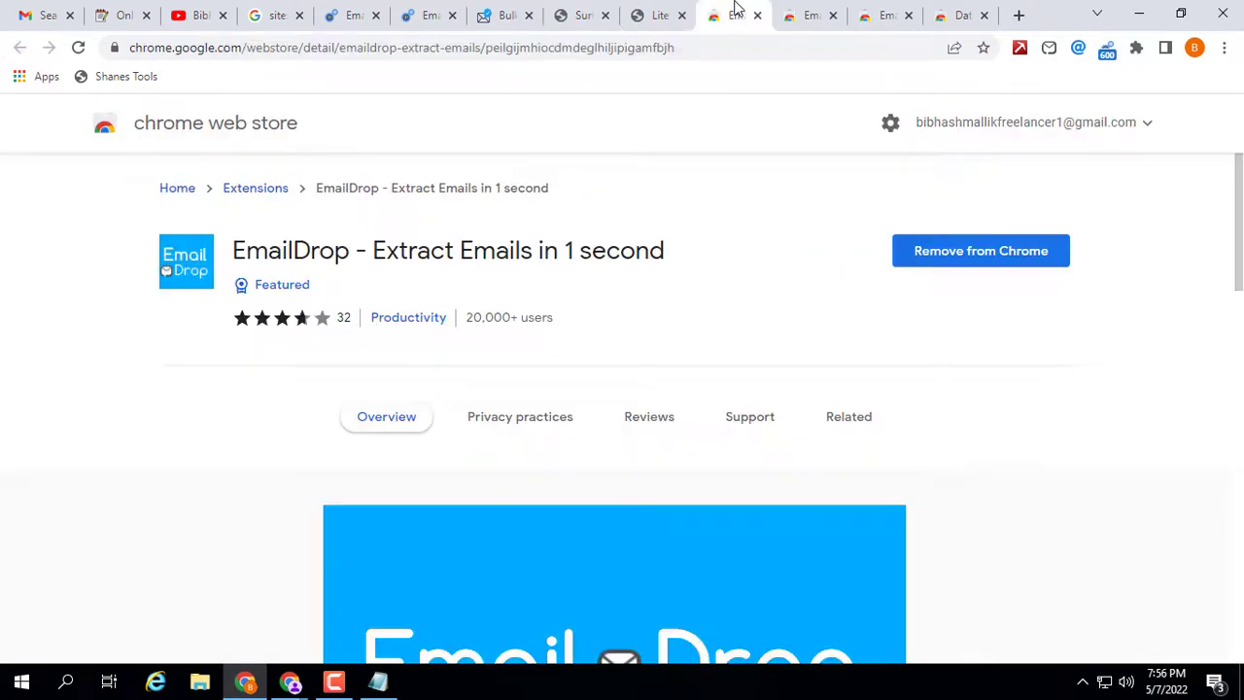
Copy the selected Pinterest results page and paste it into the input window of Email Extractor Lite.
left_click(277, 13)
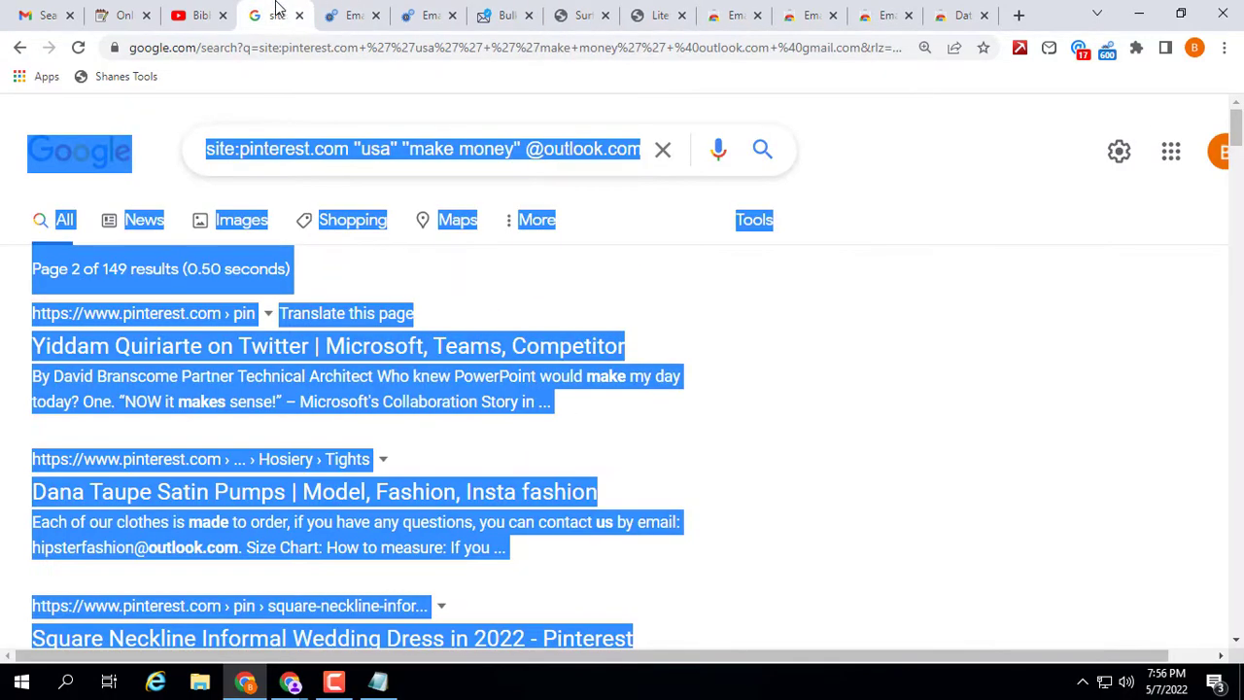
right_click(666, 257)
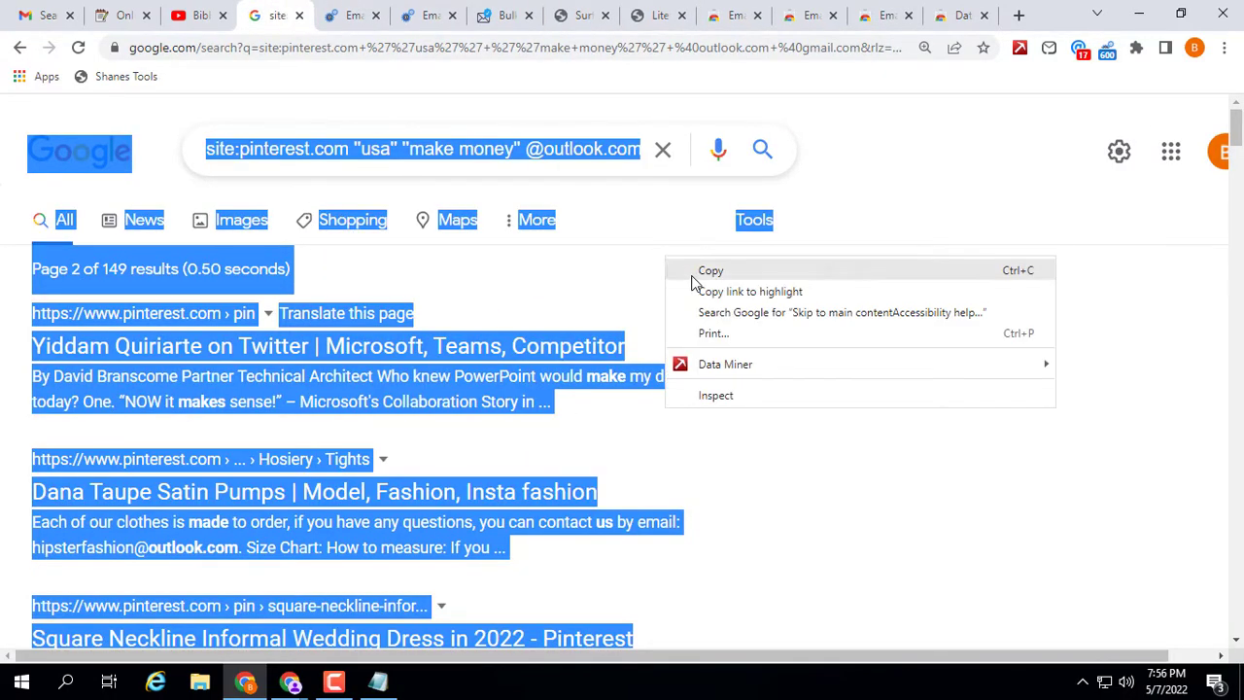
left_click(707, 271)
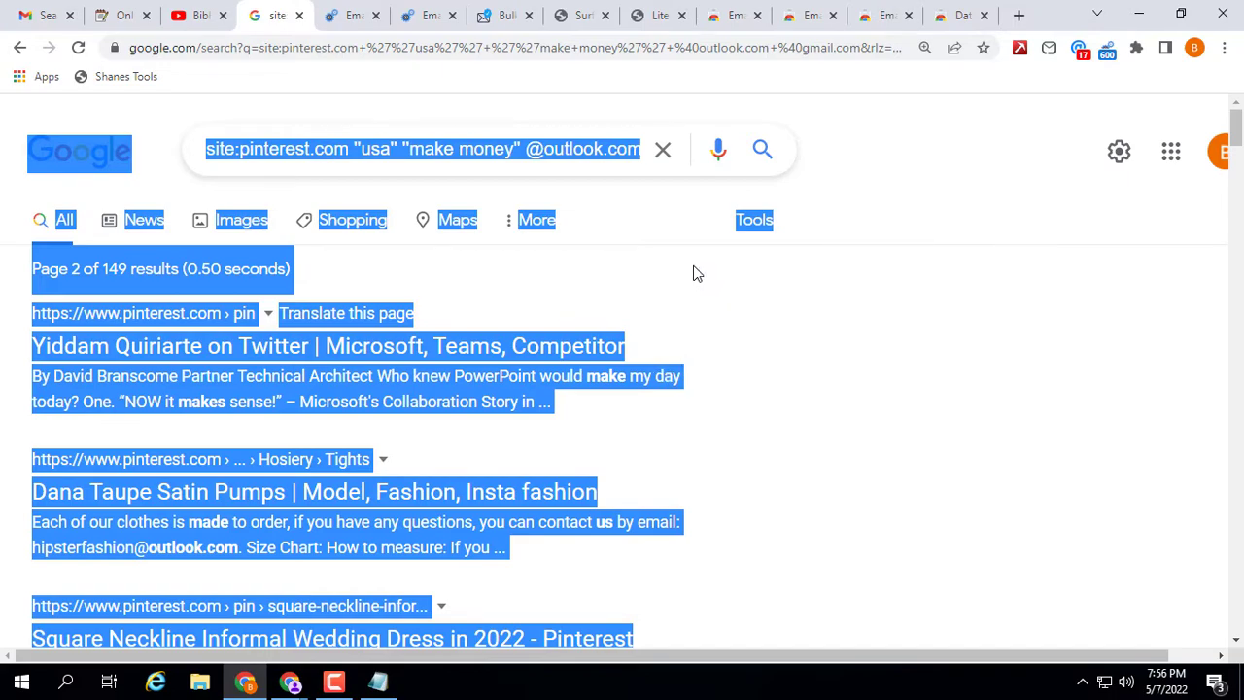
left_click(584, 14)
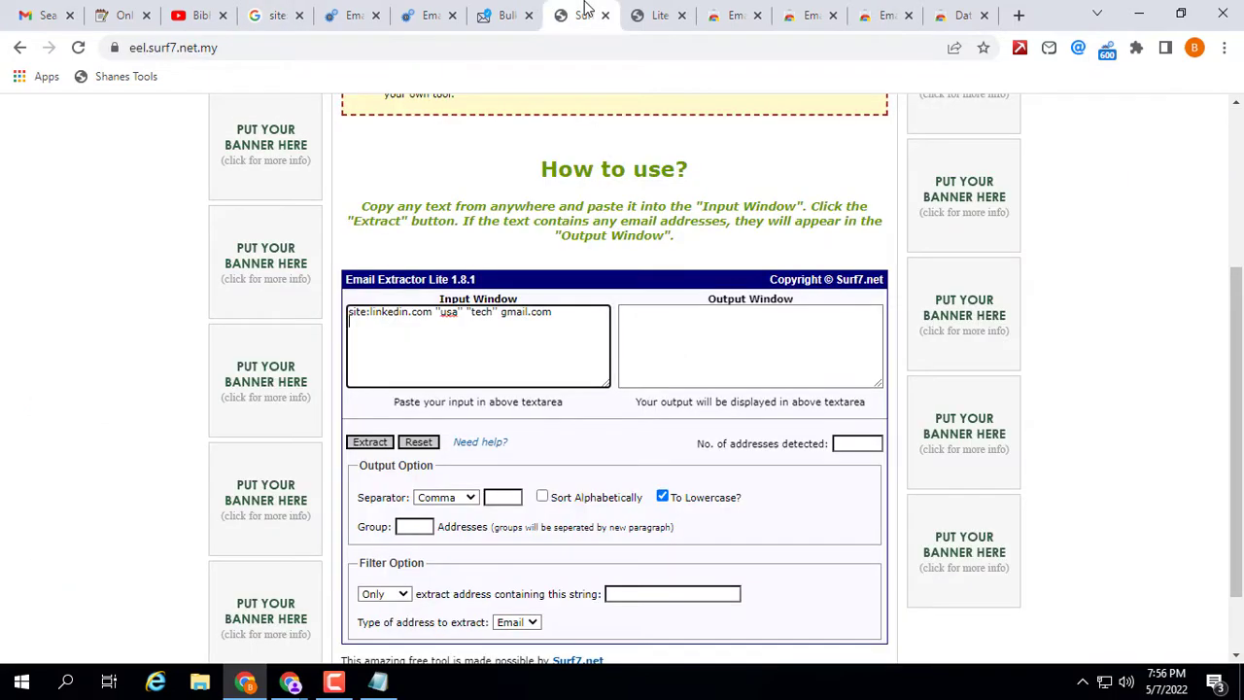
right_click(379, 338)
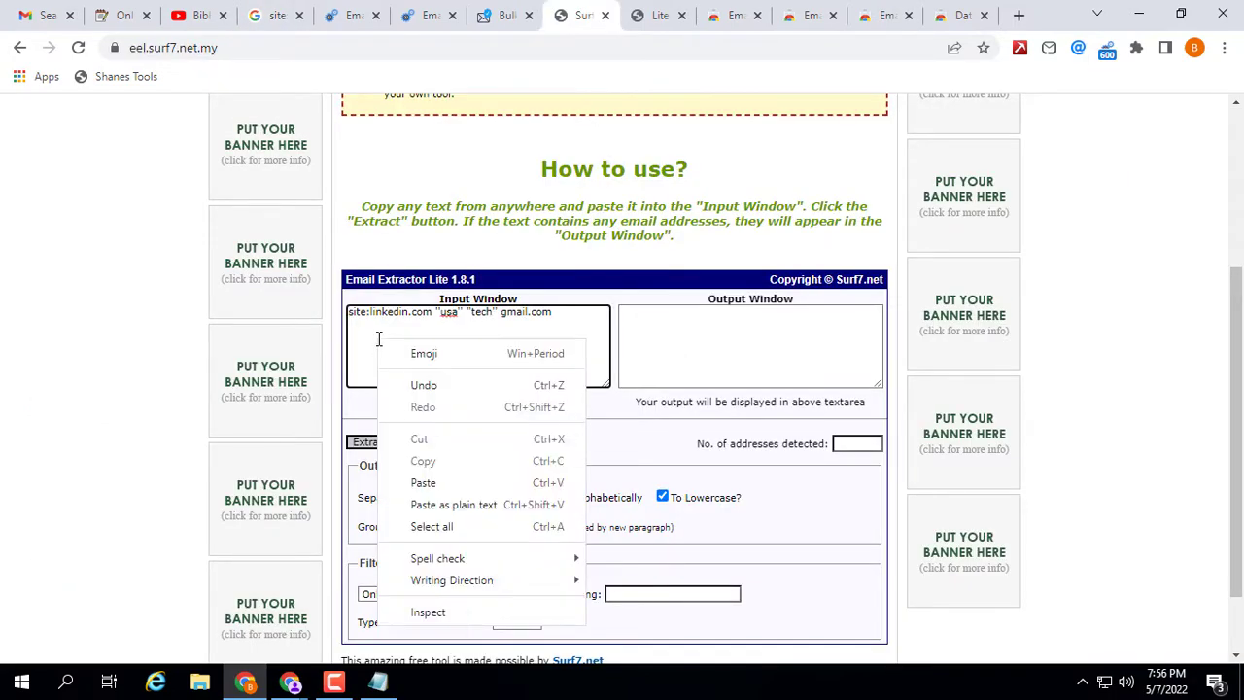
left_click(416, 481)
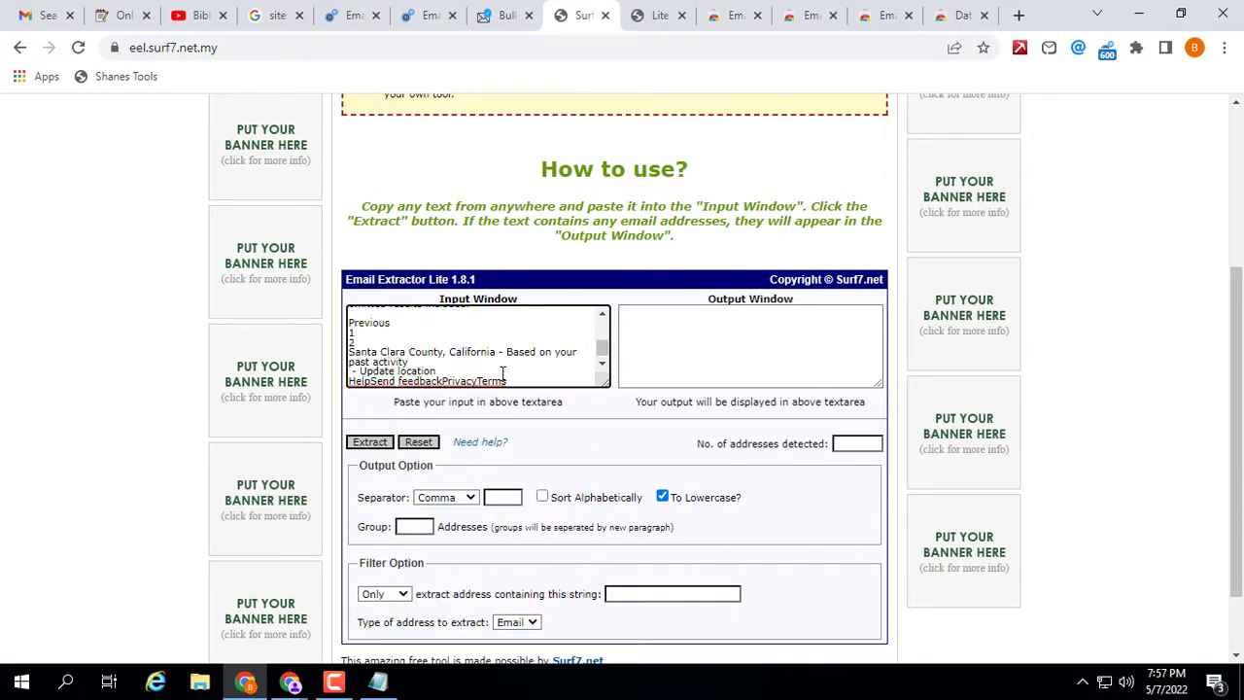
Extract the email addresses from the pasted text and read through the output list.
left_click(371, 447)
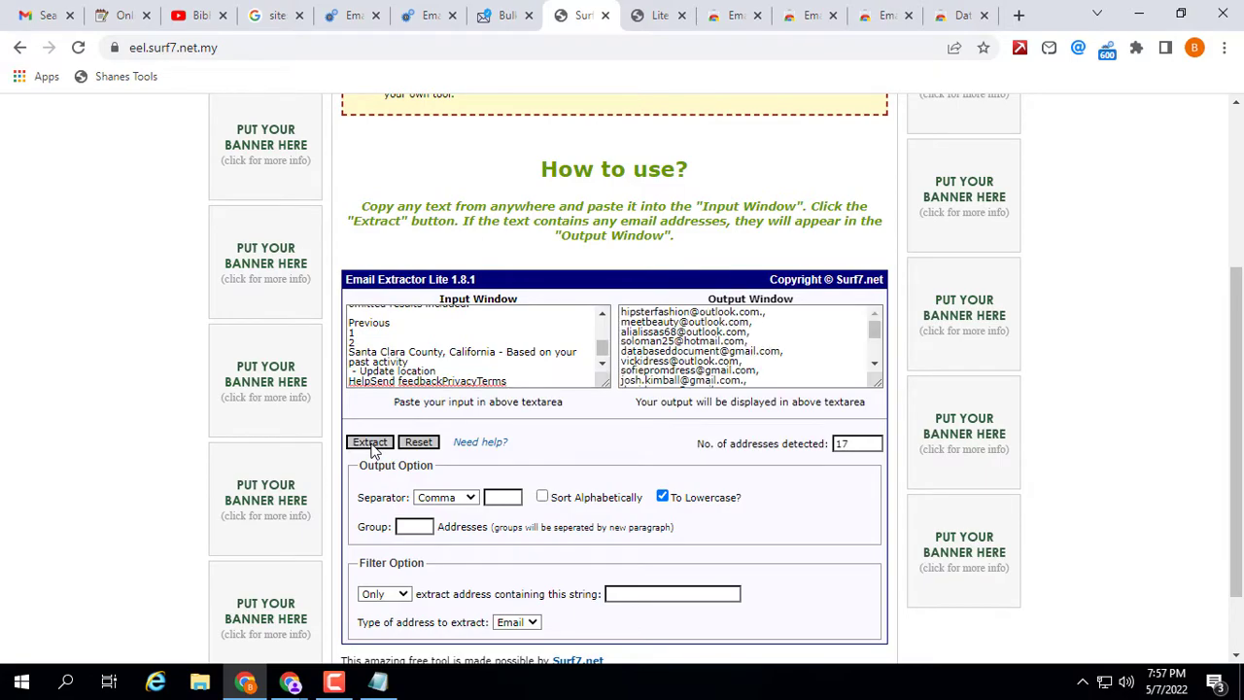
scroll(716, 340, "down", 3)
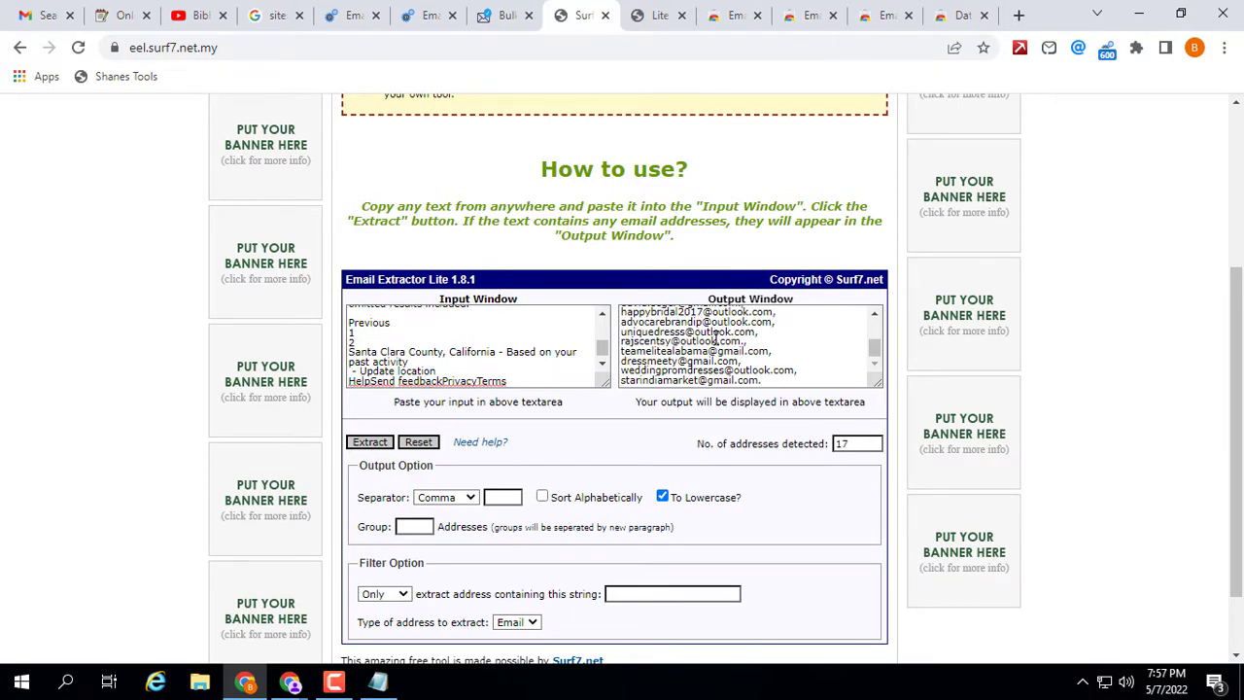
scroll(647, 263, "down", 1)
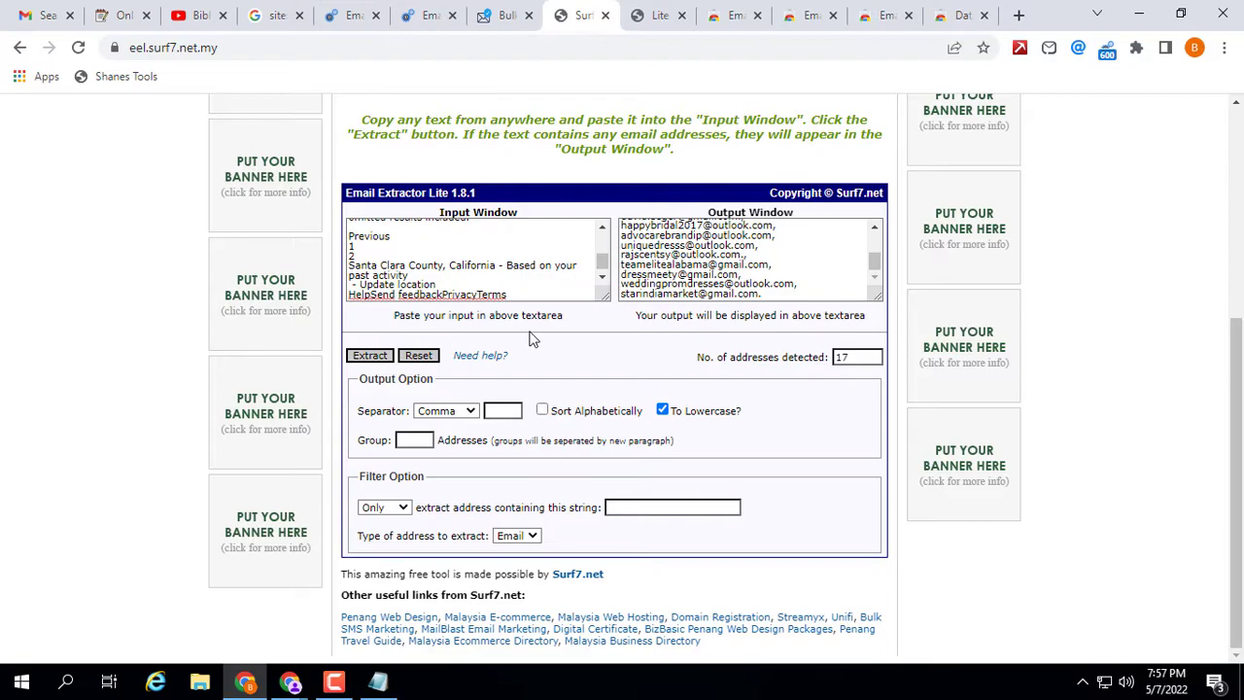
Set the output separator to New Line, extract the addresses again and check the reformatted output.
left_click(455, 412)
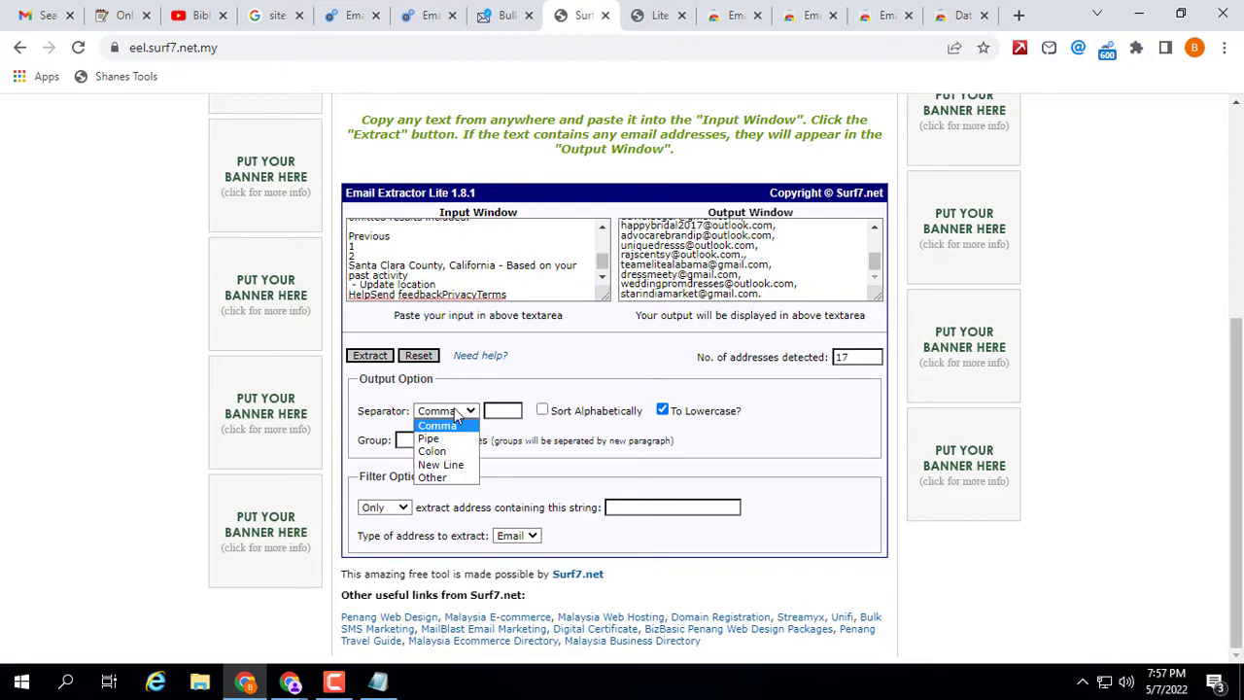
left_click(455, 464)
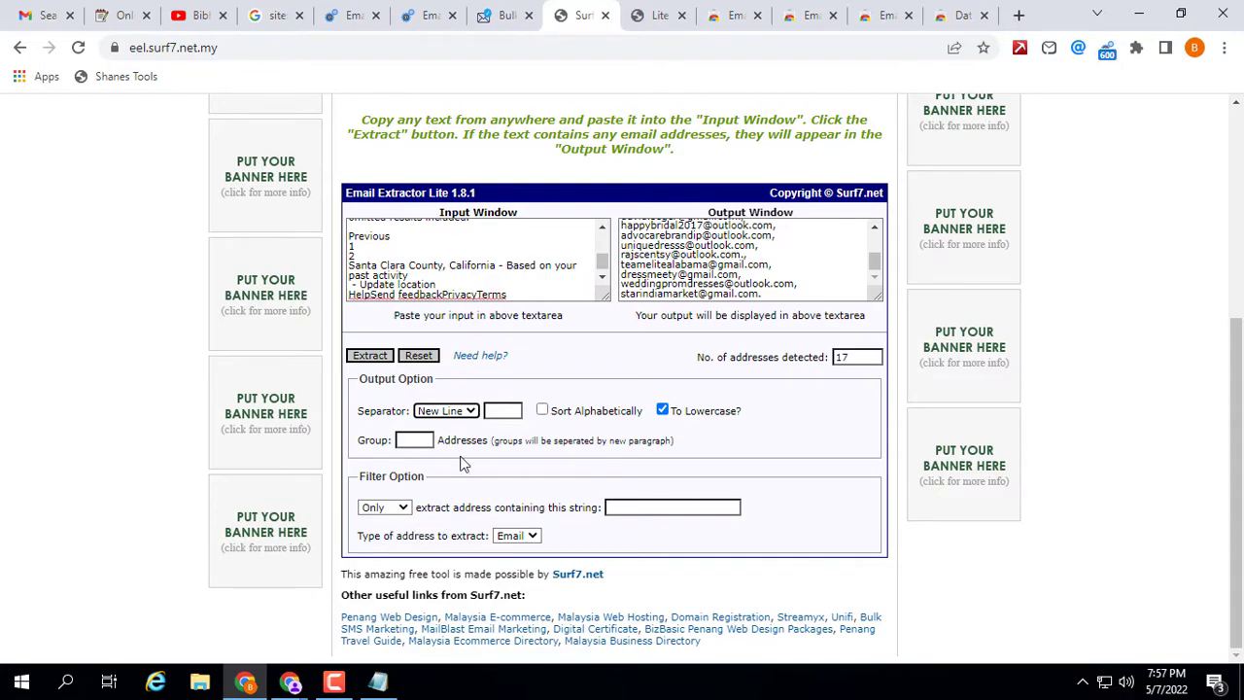
left_click(370, 357)
left_click(753, 250)
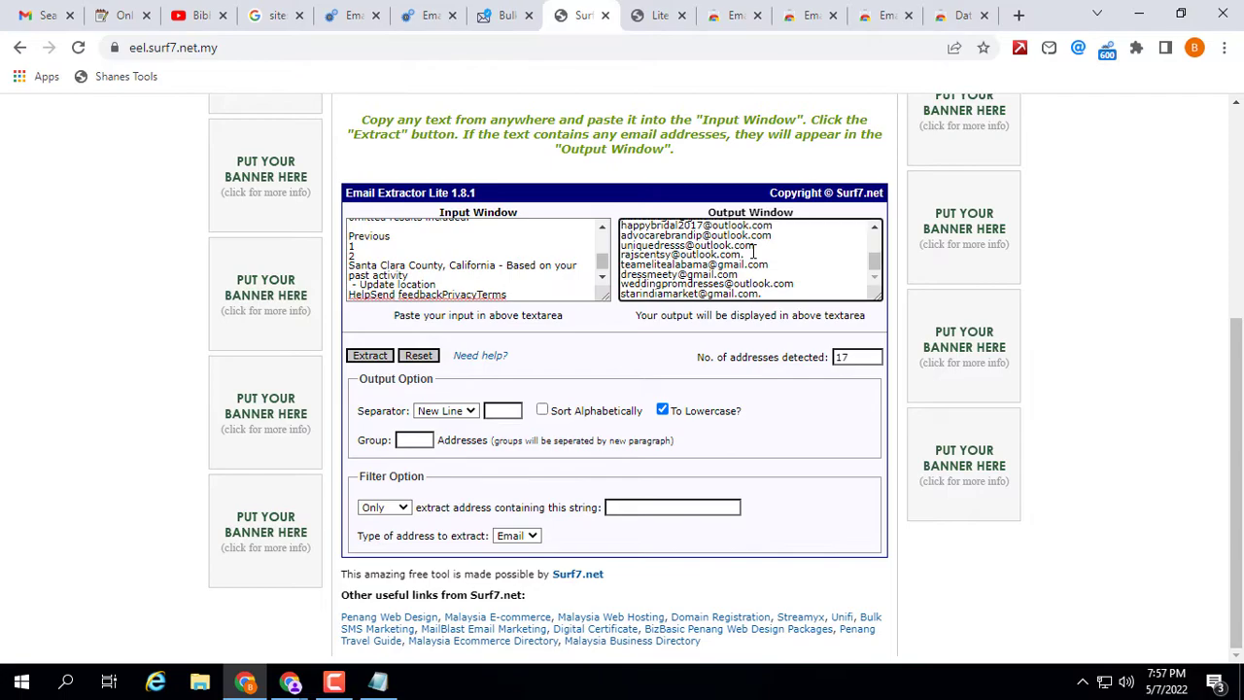
scroll(753, 249, "up", 3)
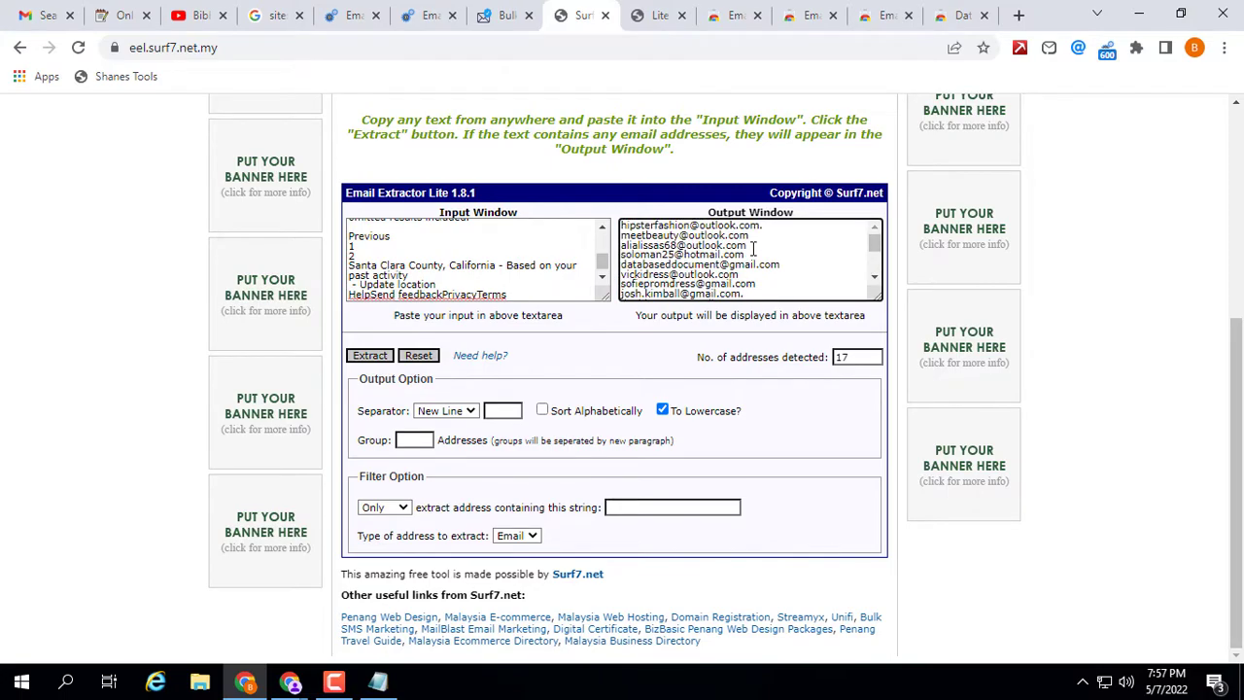
Highlight the extracted addresses in the output window and open Email Extractor Lite 1.4 on lite14.us.
triple_click(720, 250)
right_click(720, 250)
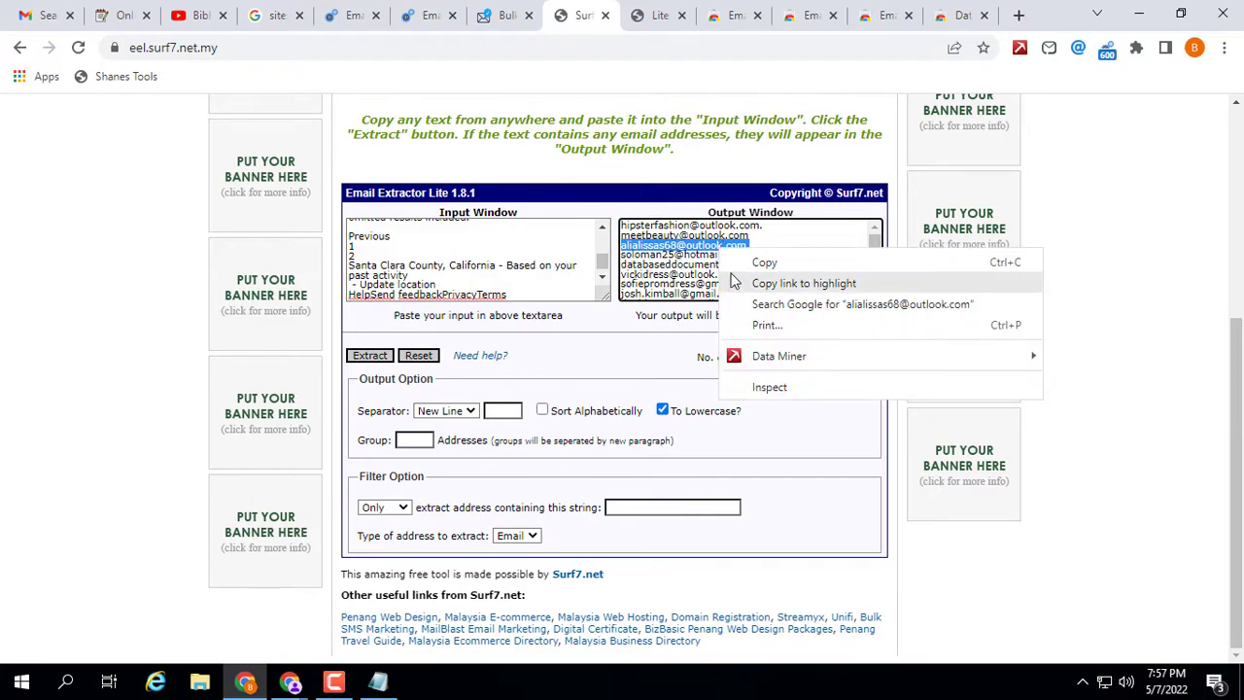
left_click(696, 263)
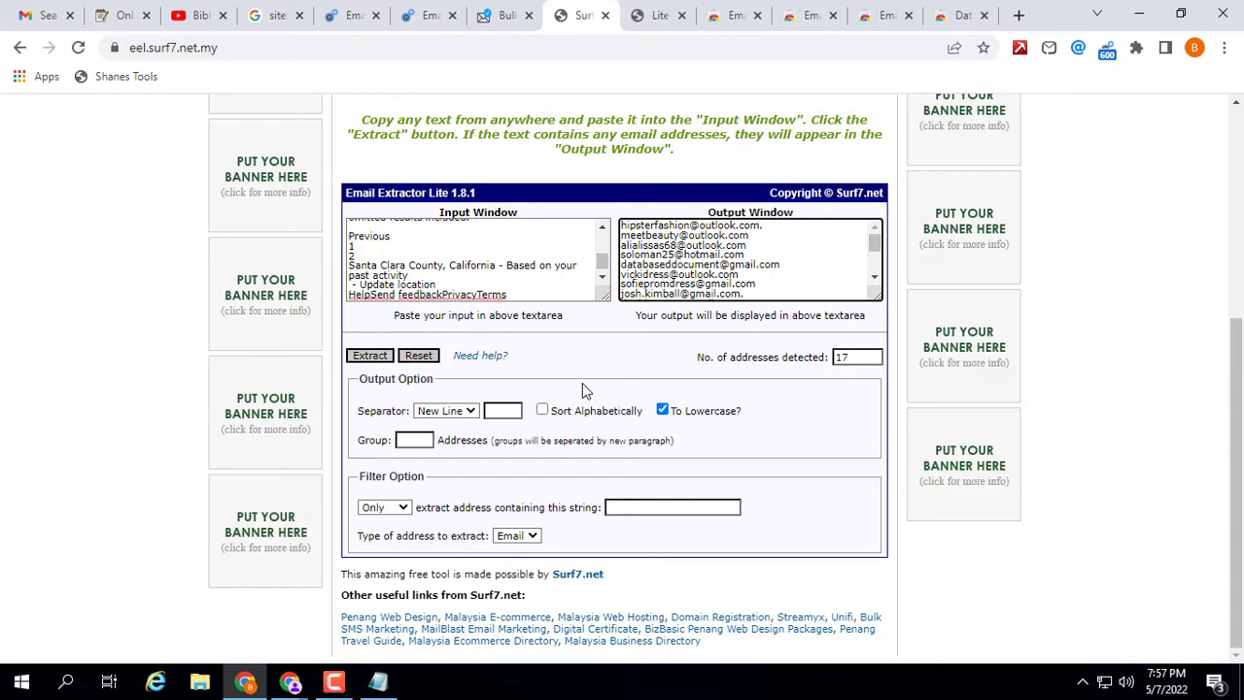
left_click_drag(628, 225, 750, 314)
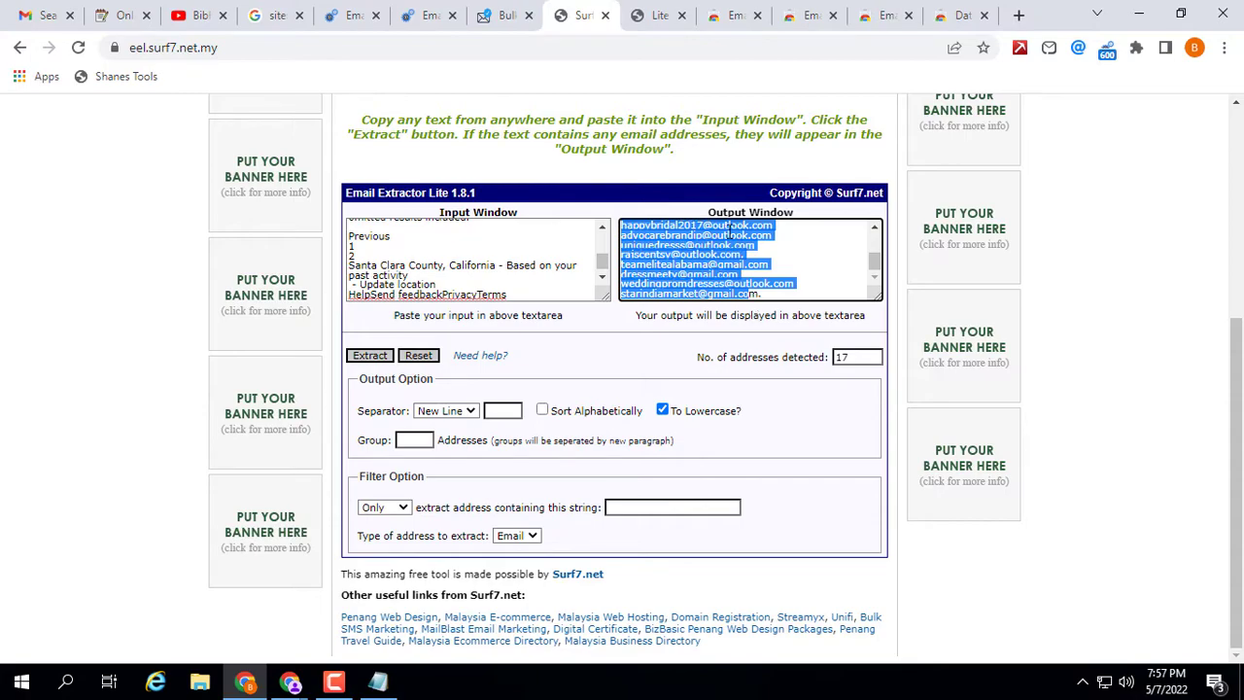
left_click(649, 12)
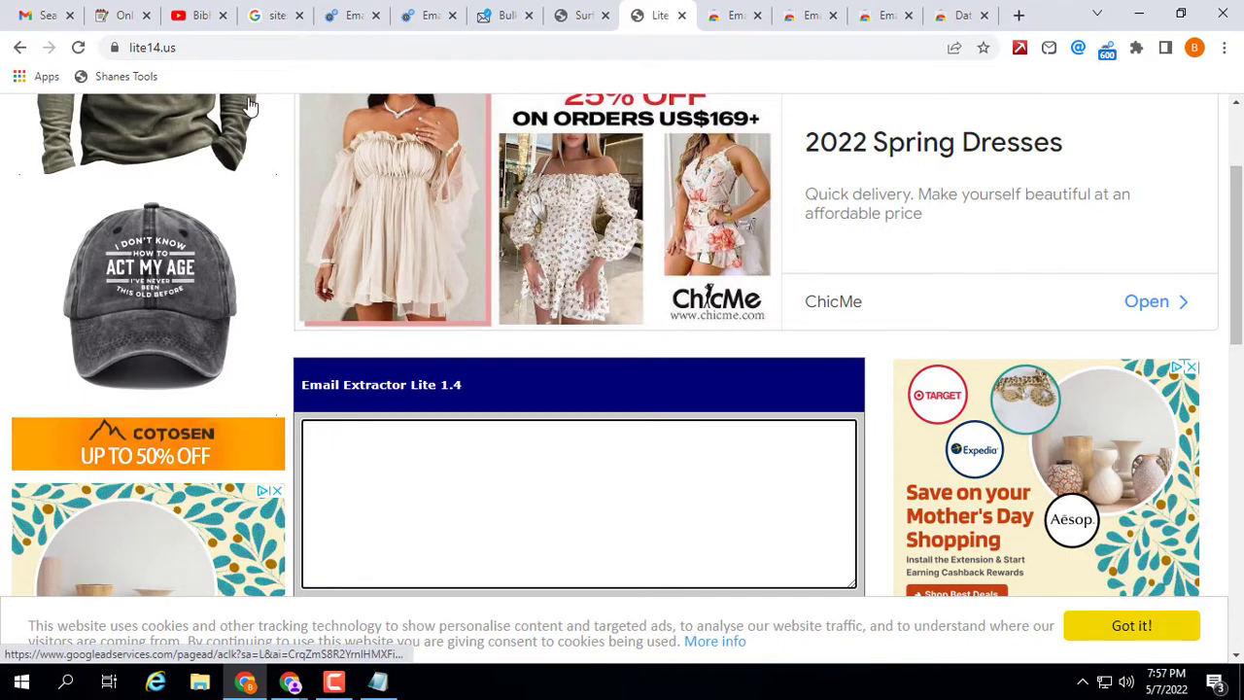
Replace the "make money" keyword in the Pinterest Google query with "finance" and run the search.
left_click(270, 12)
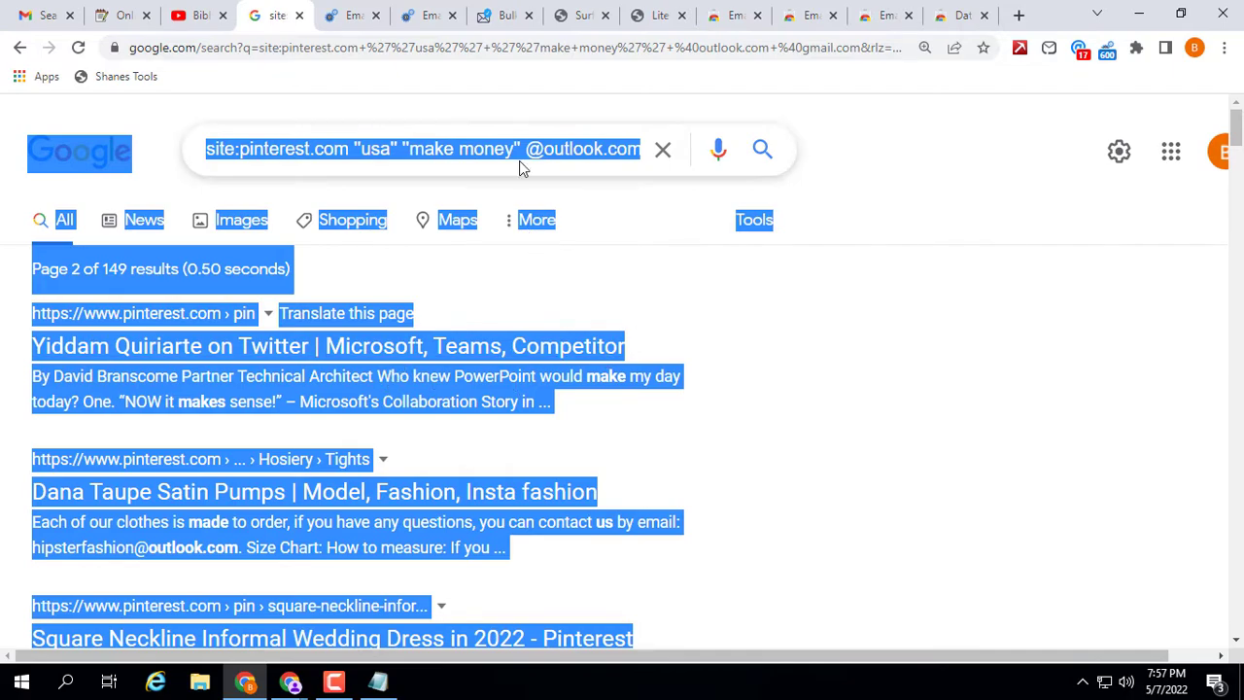
left_click(465, 144)
key("BackSpace")
key("BackSpace")
key("BackSpace")
key("BackSpace")
key("BackSpace")
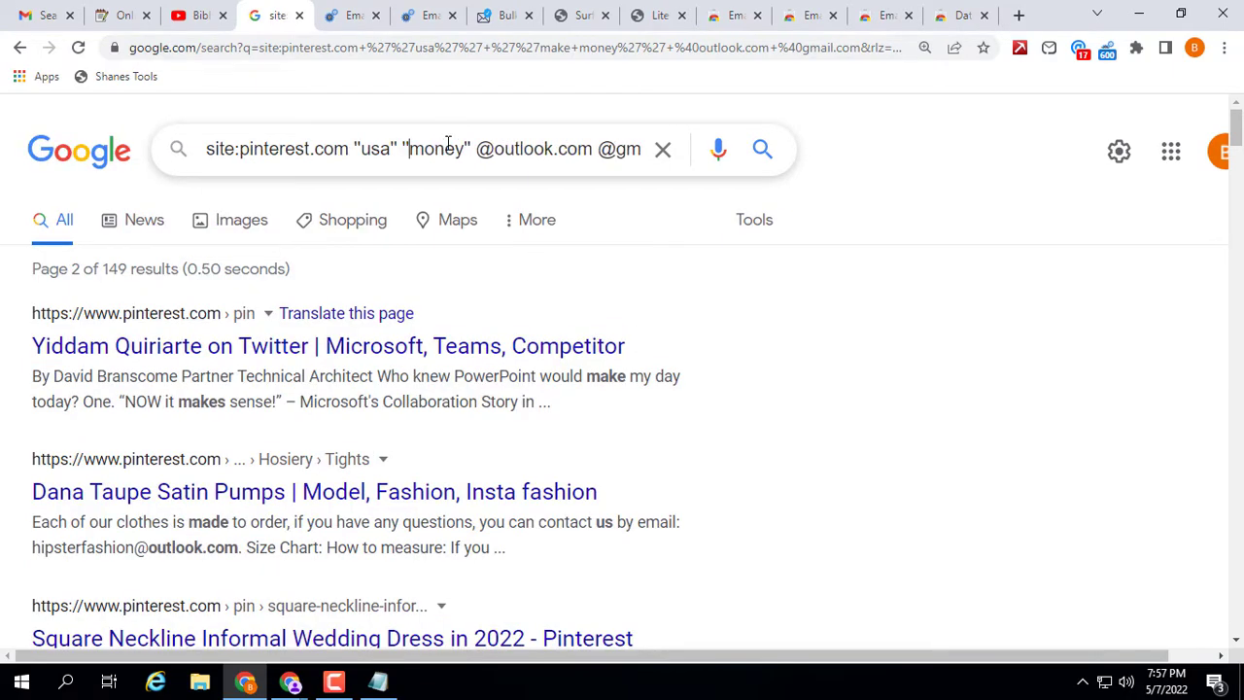
key("Delete")
key("Delete")
key("Delete")
key("Delete")
key("Delete")
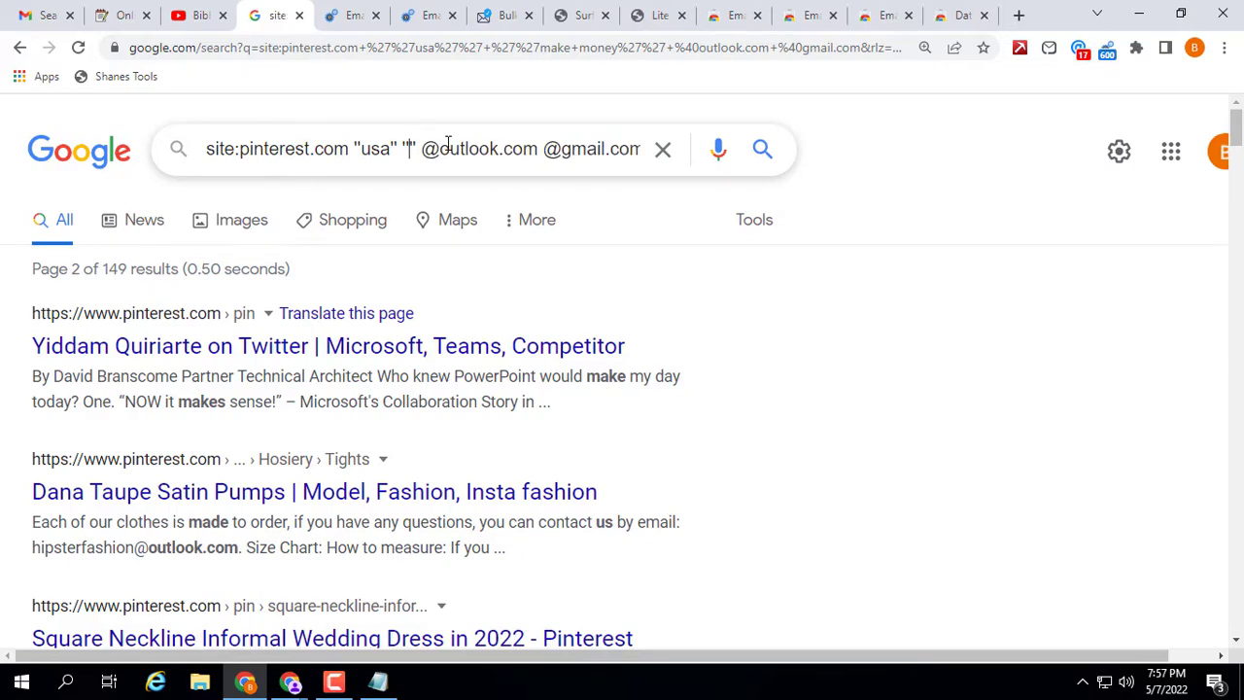
type("fas")
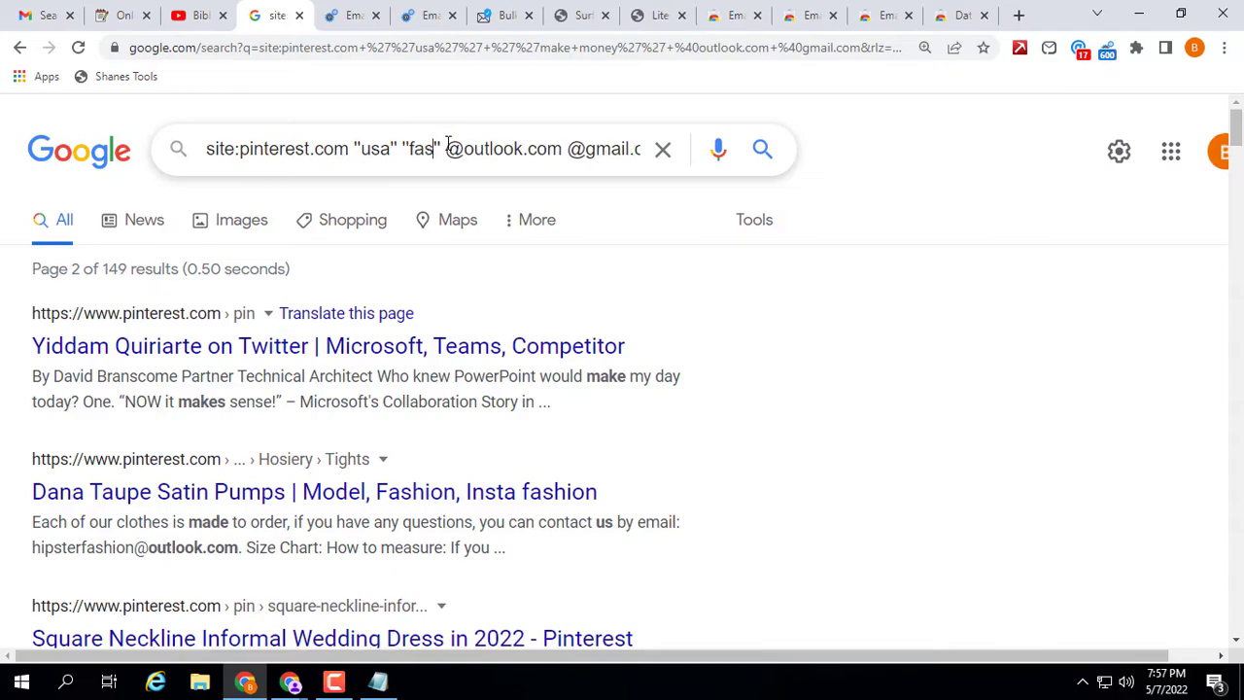
key("BackSpace")
key("BackSpace")
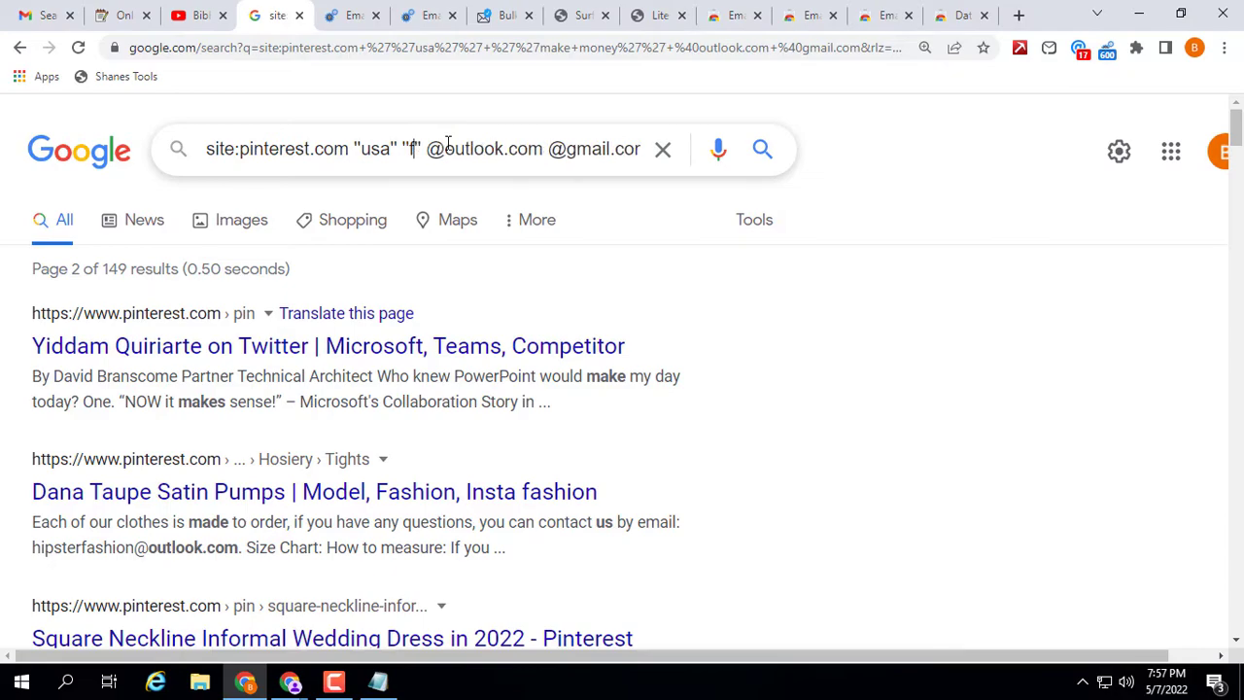
key("BackSpace")
type("finan")
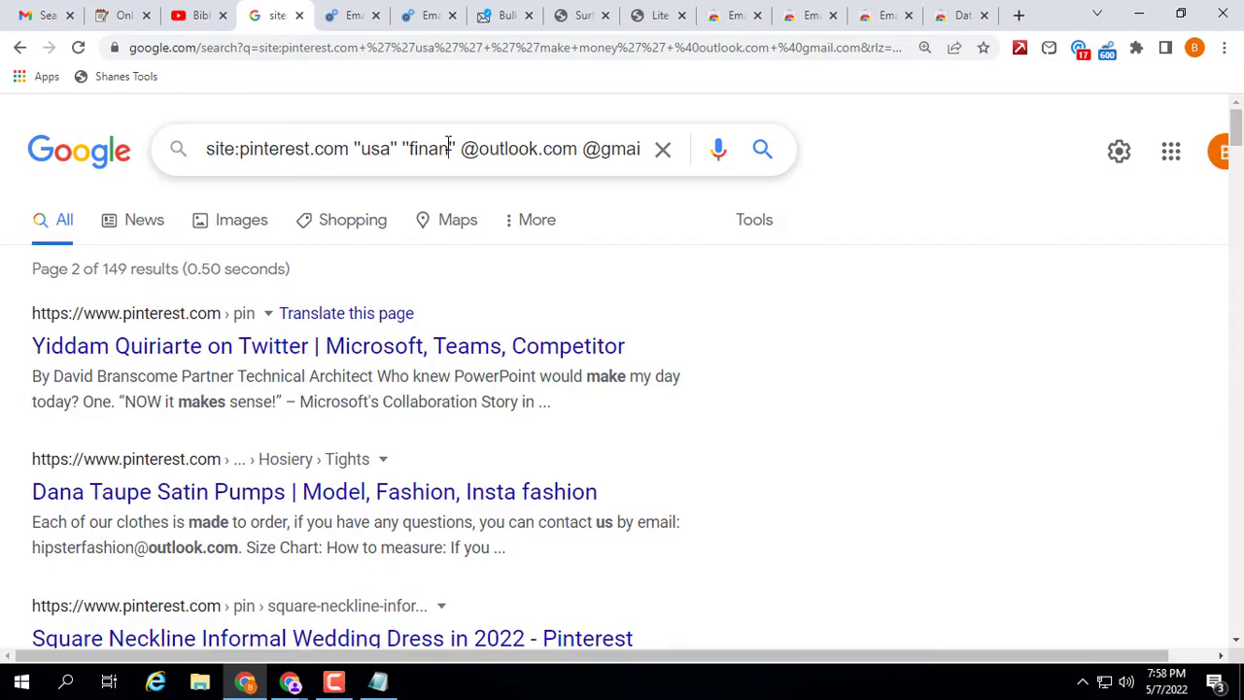
type("ce")
key("Return")
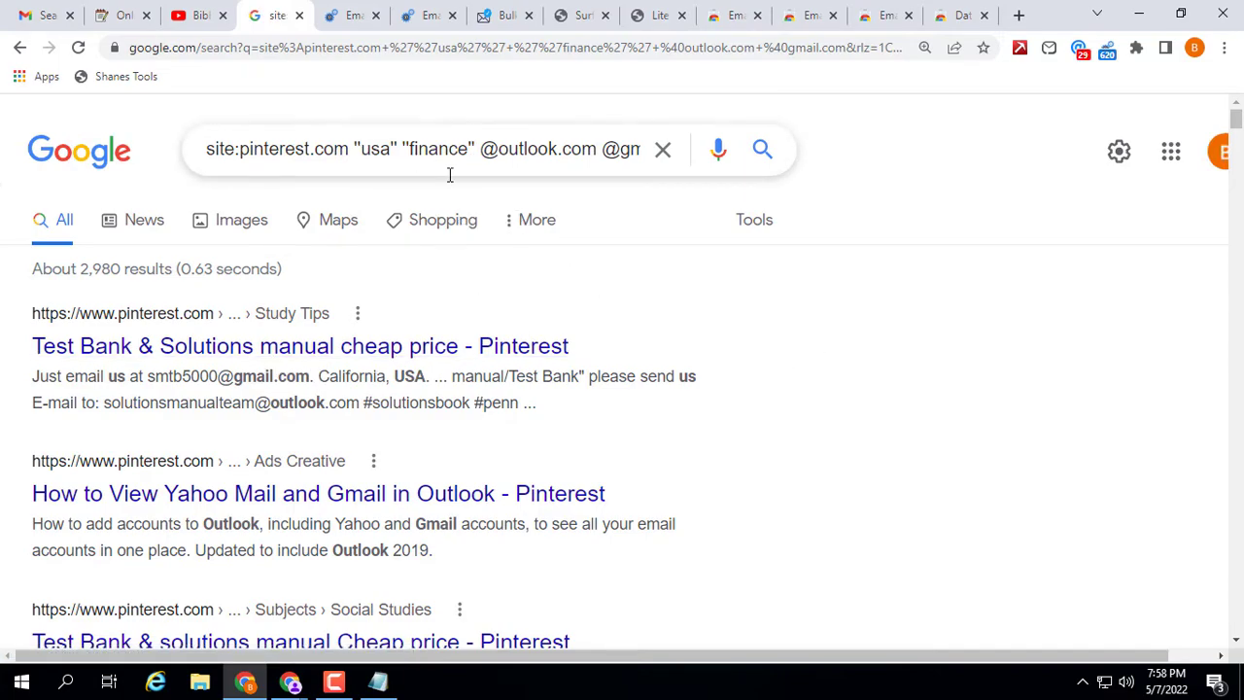
Go to the second page of the finance search results and copy the whole page.
key("ctrl+a")
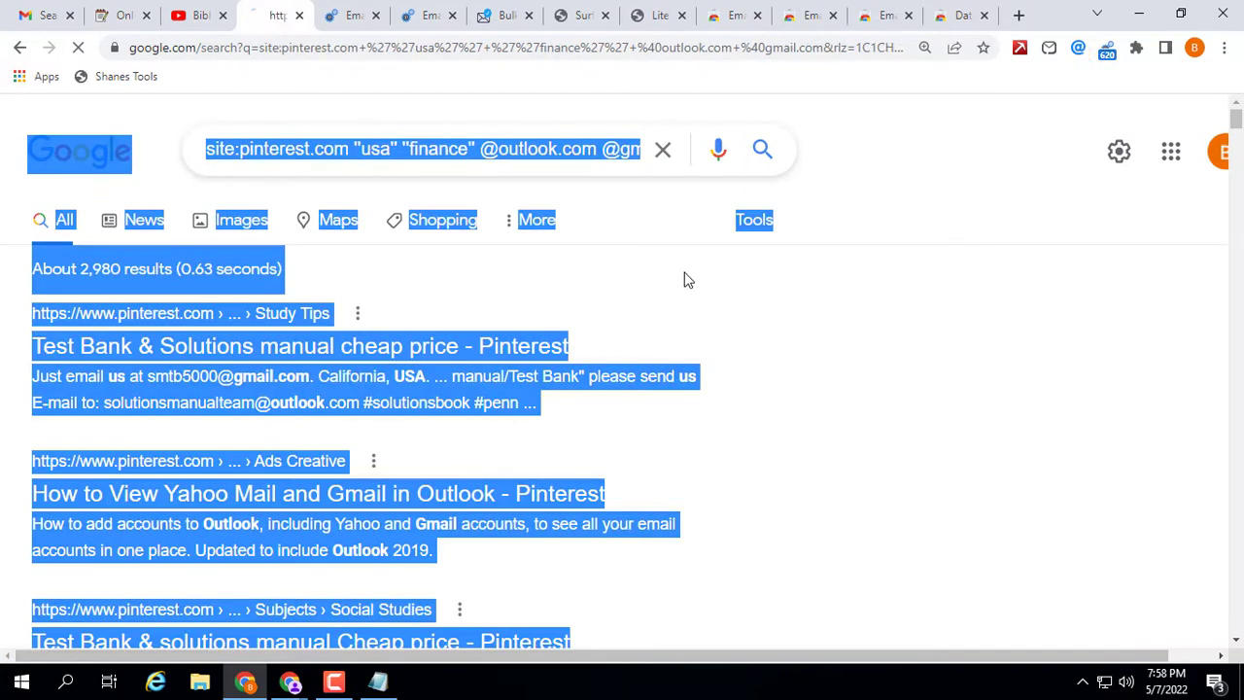
key("Right")
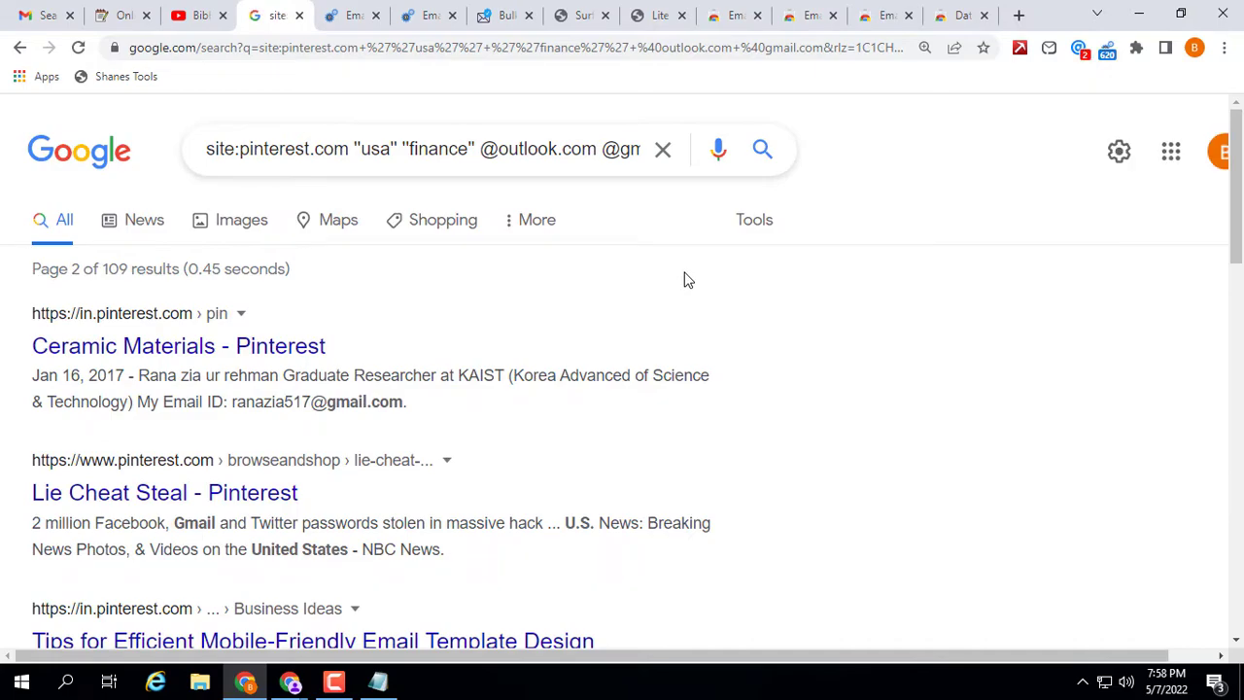
key("ctrl+a")
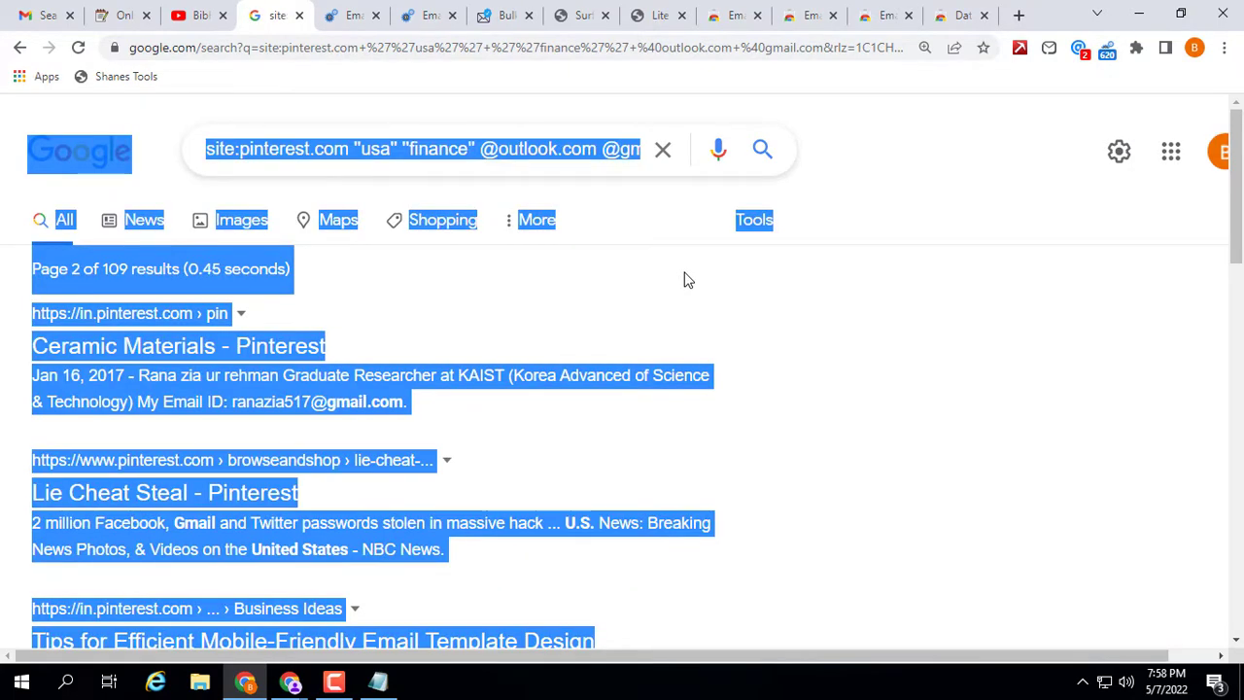
right_click(678, 273)
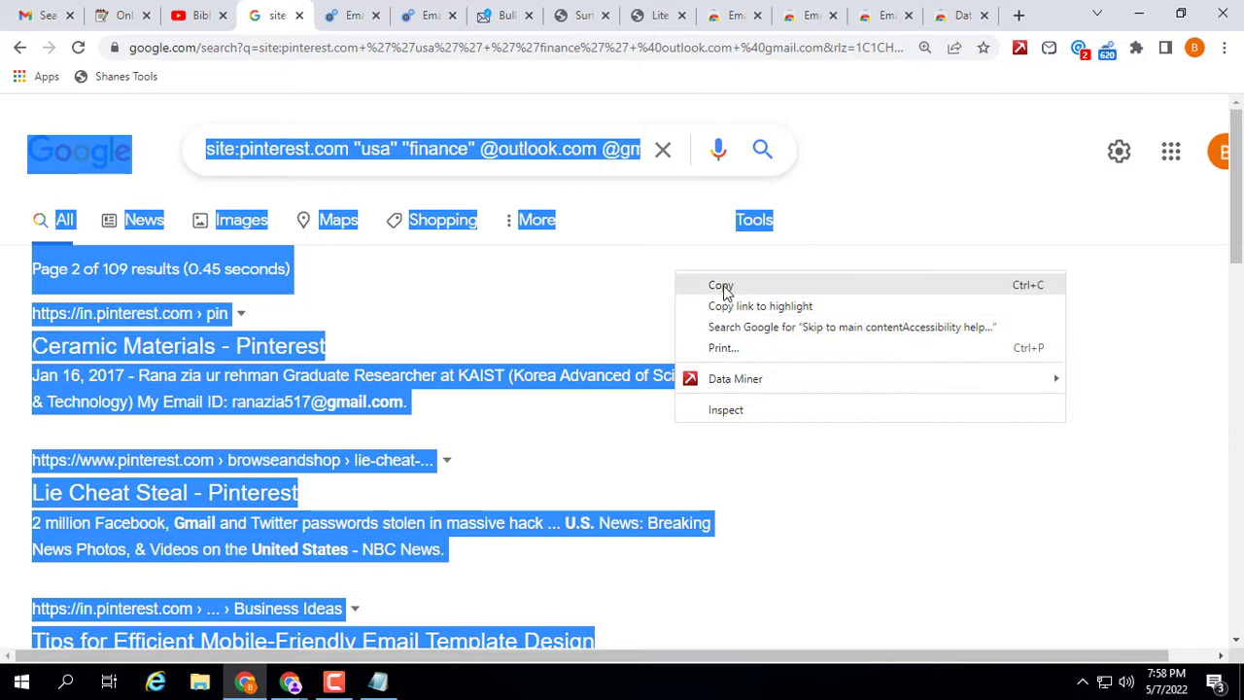
left_click(721, 287)
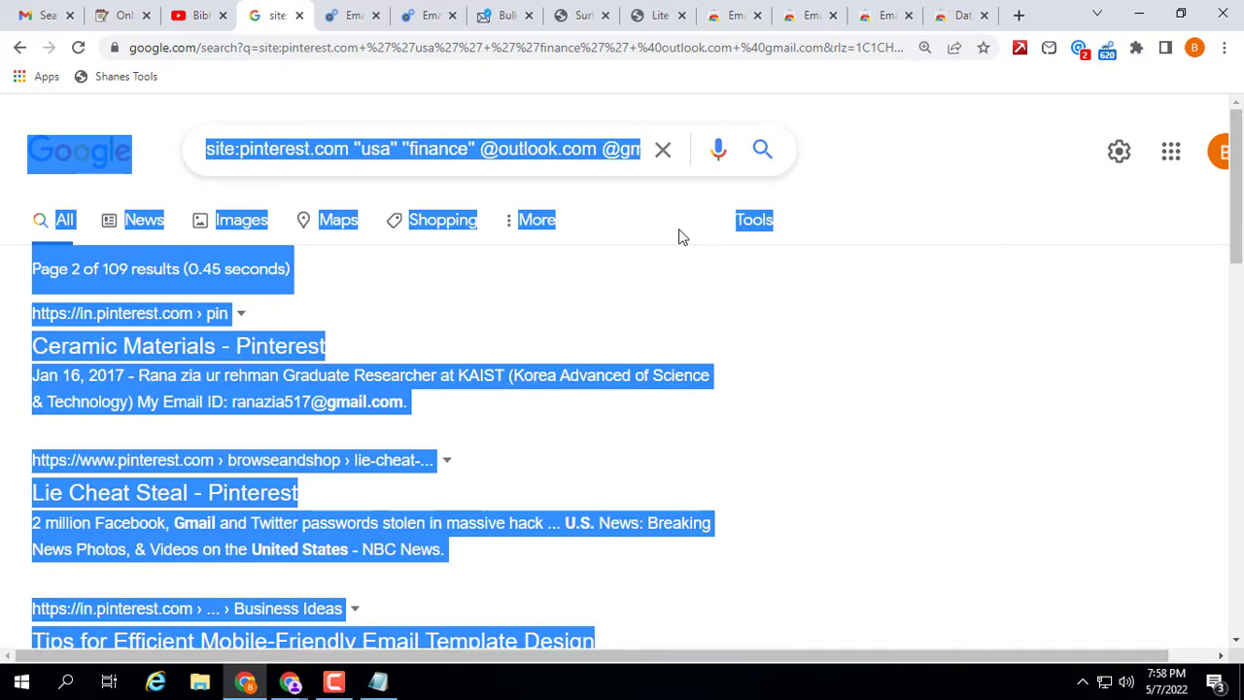
Paste the copied results page into the text box of Email Extractor Lite 1.4 on lite14.us.
left_click(664, 12)
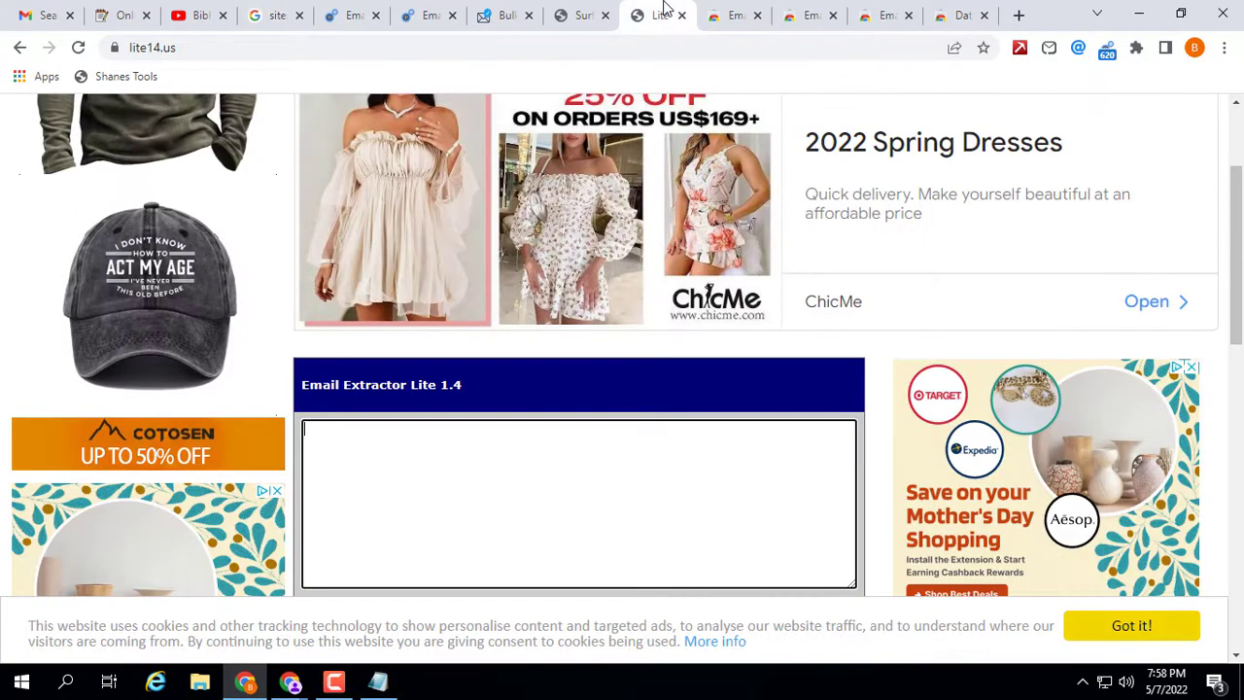
right_click(377, 451)
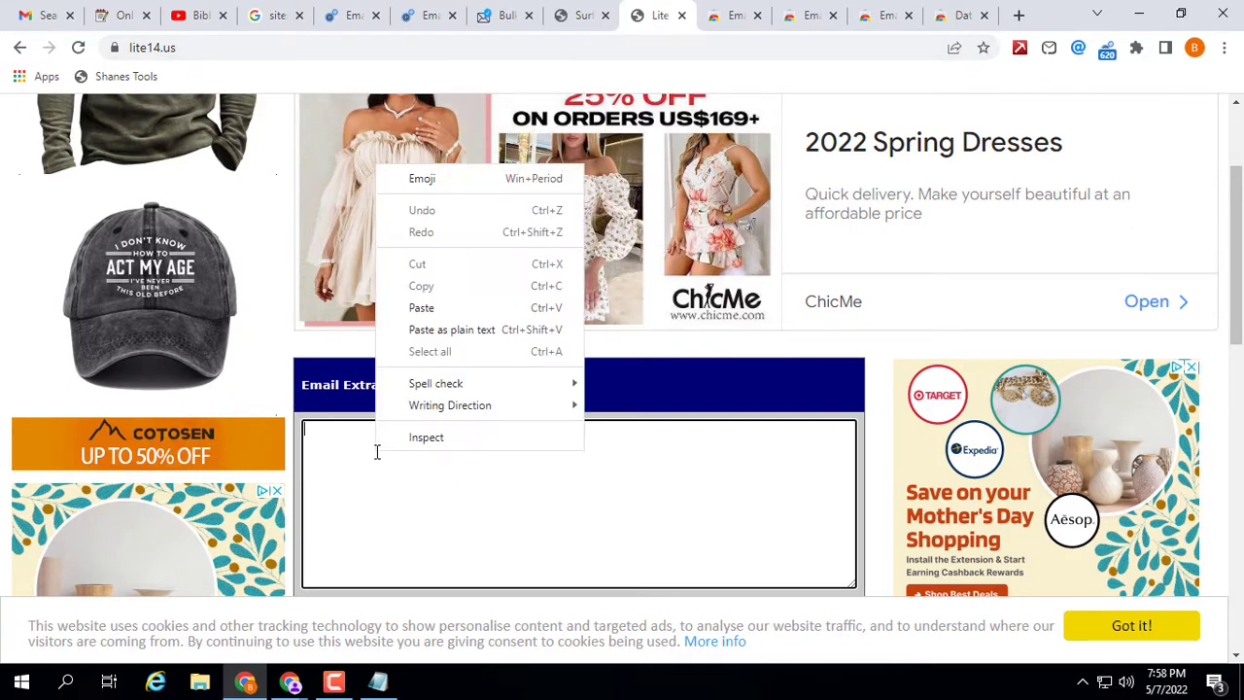
left_click(420, 308)
scroll(748, 348, "down", 1)
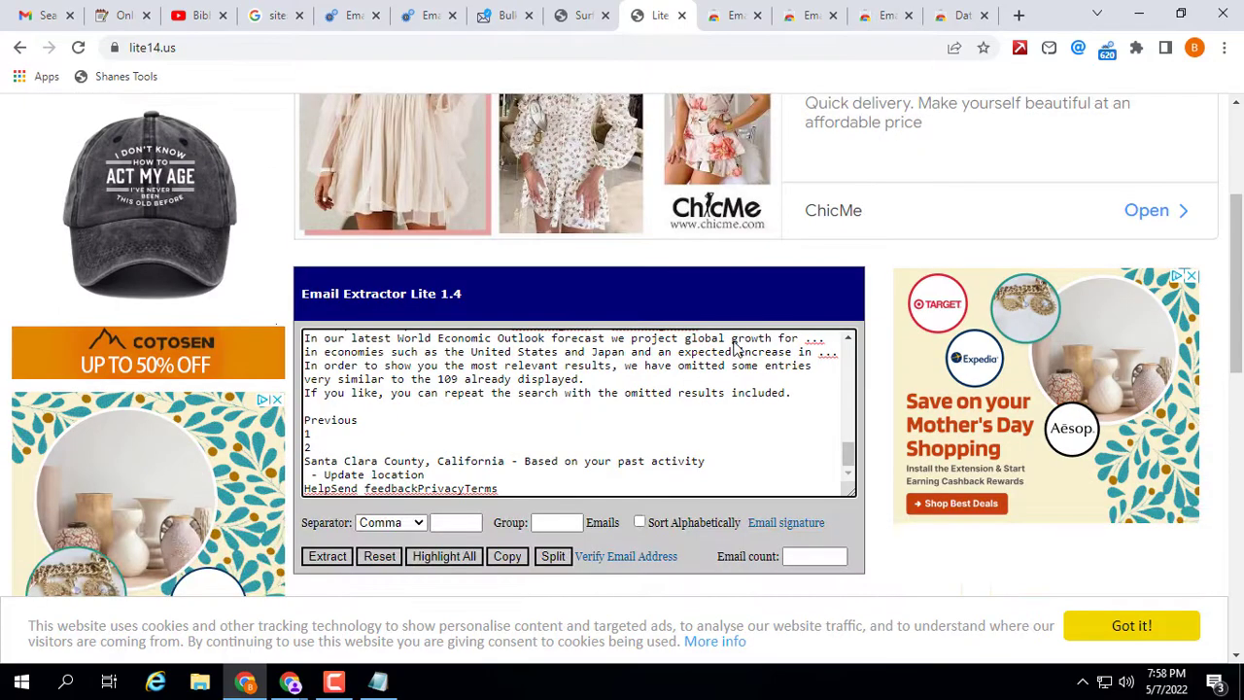
scroll(736, 347, "down", 2)
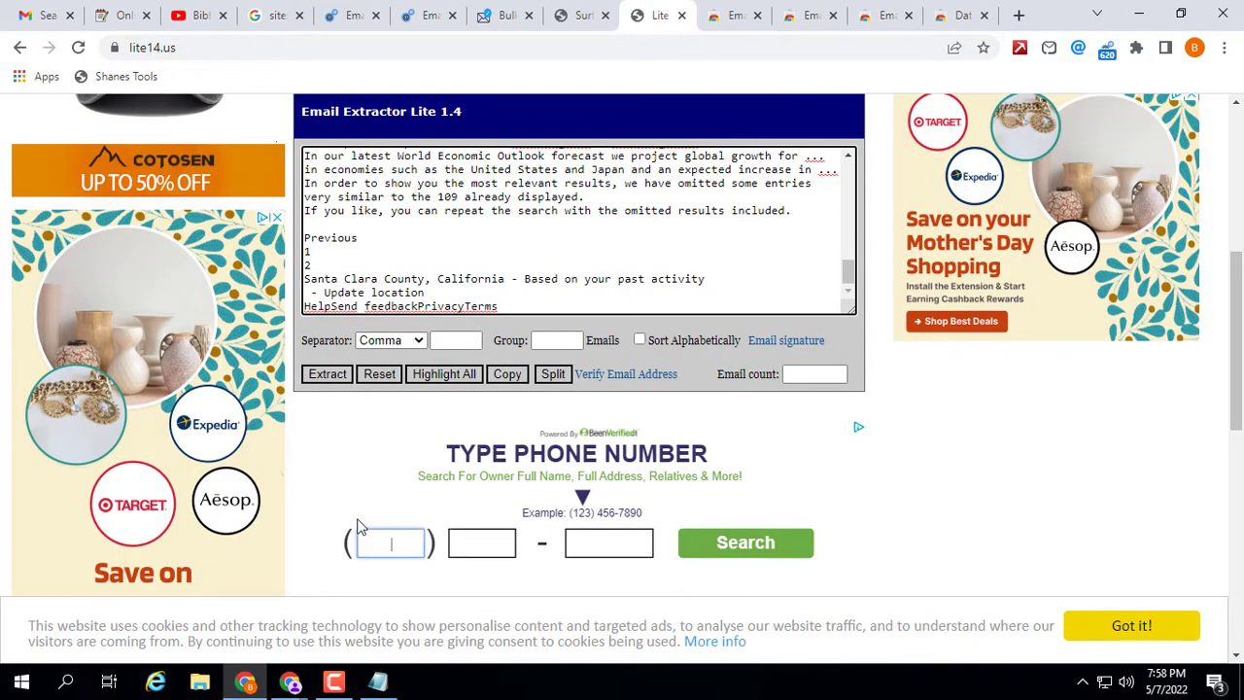
Set the separator to New Line and extract the email addresses from the pasted text.
left_click(396, 344)
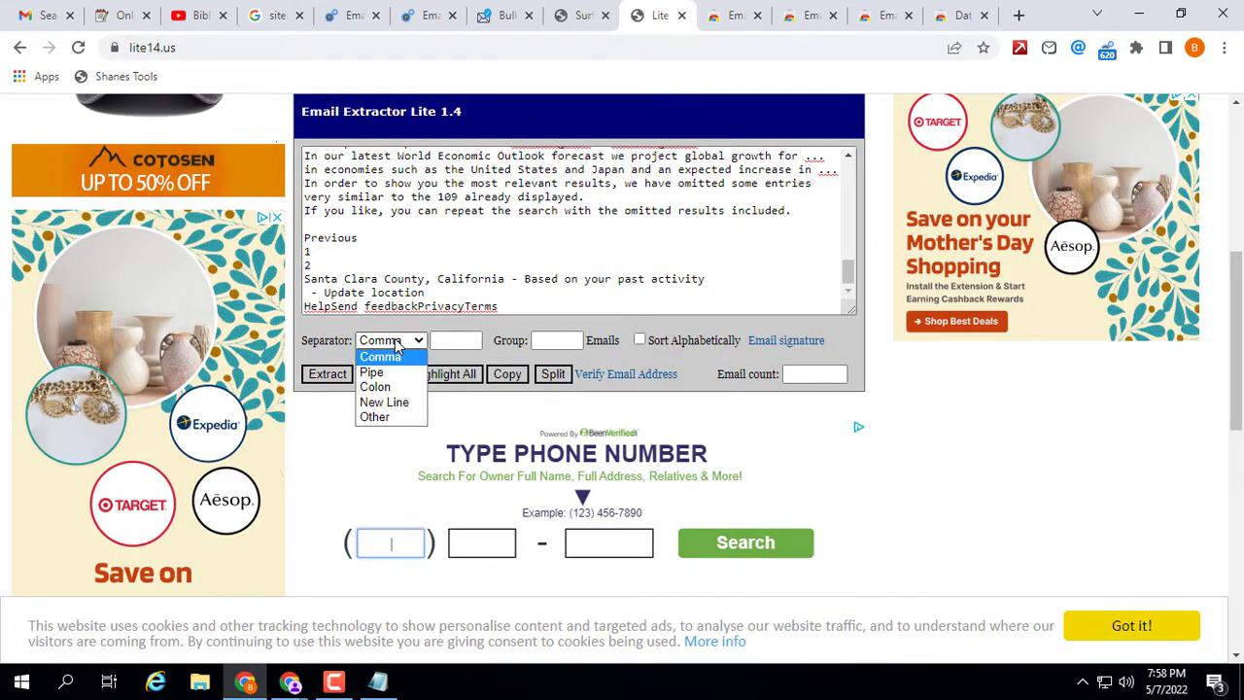
left_click(395, 408)
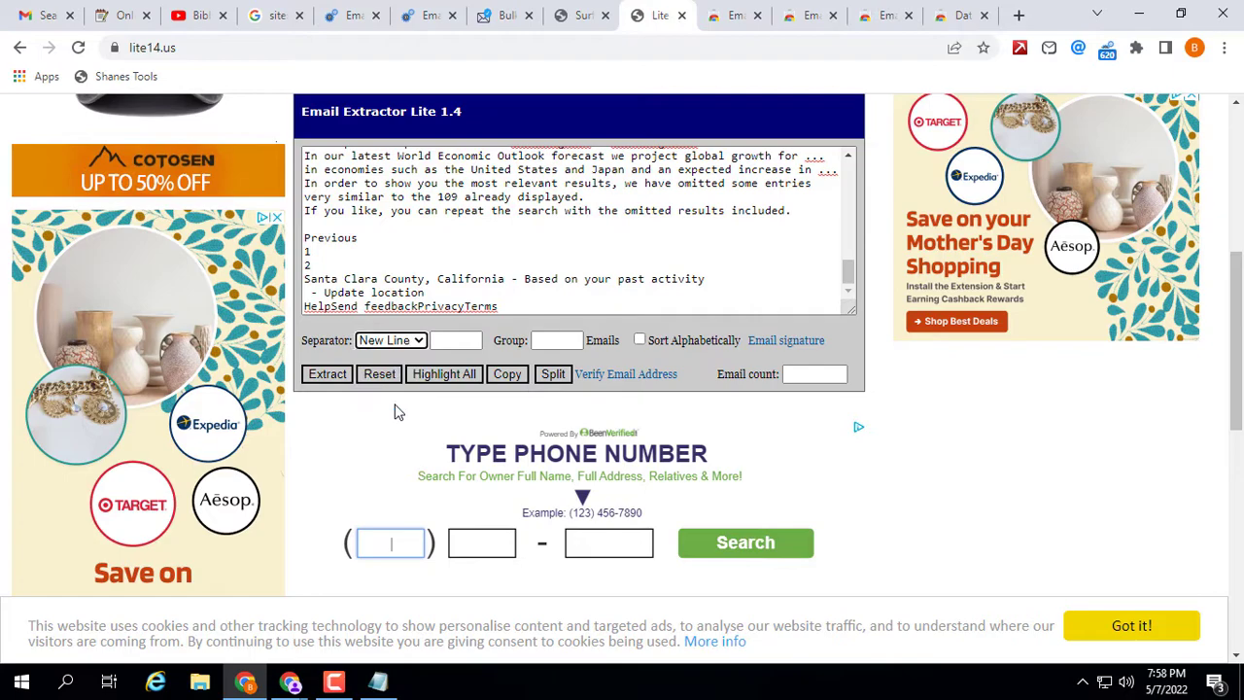
left_click(324, 377)
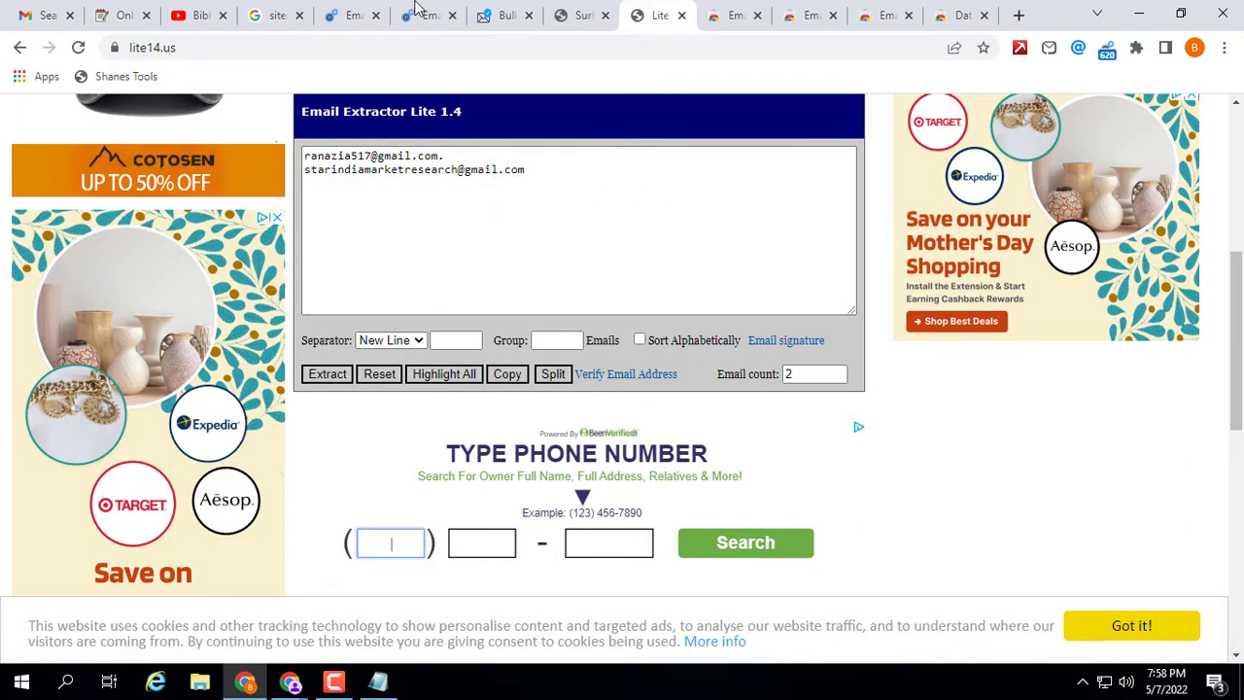
Return to the Google finance results, look over the first results page and go back to the second.
left_click(276, 12)
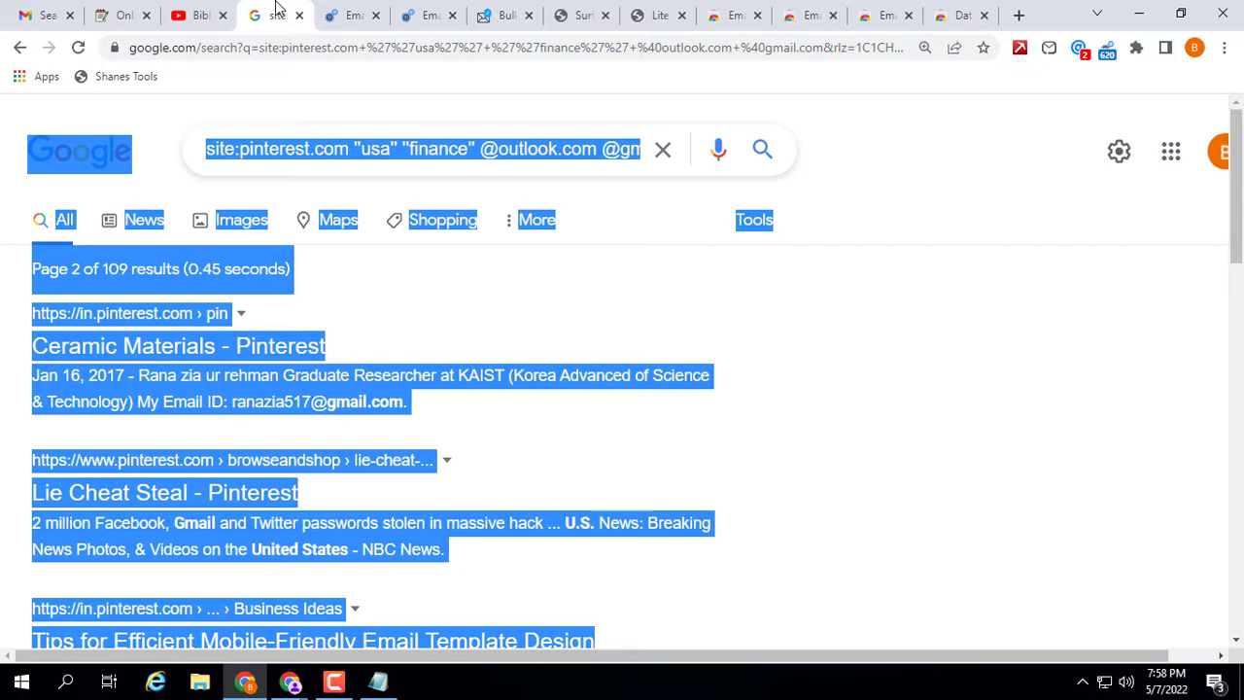
left_click(986, 128)
left_click_drag(1237, 200, 1240, 577)
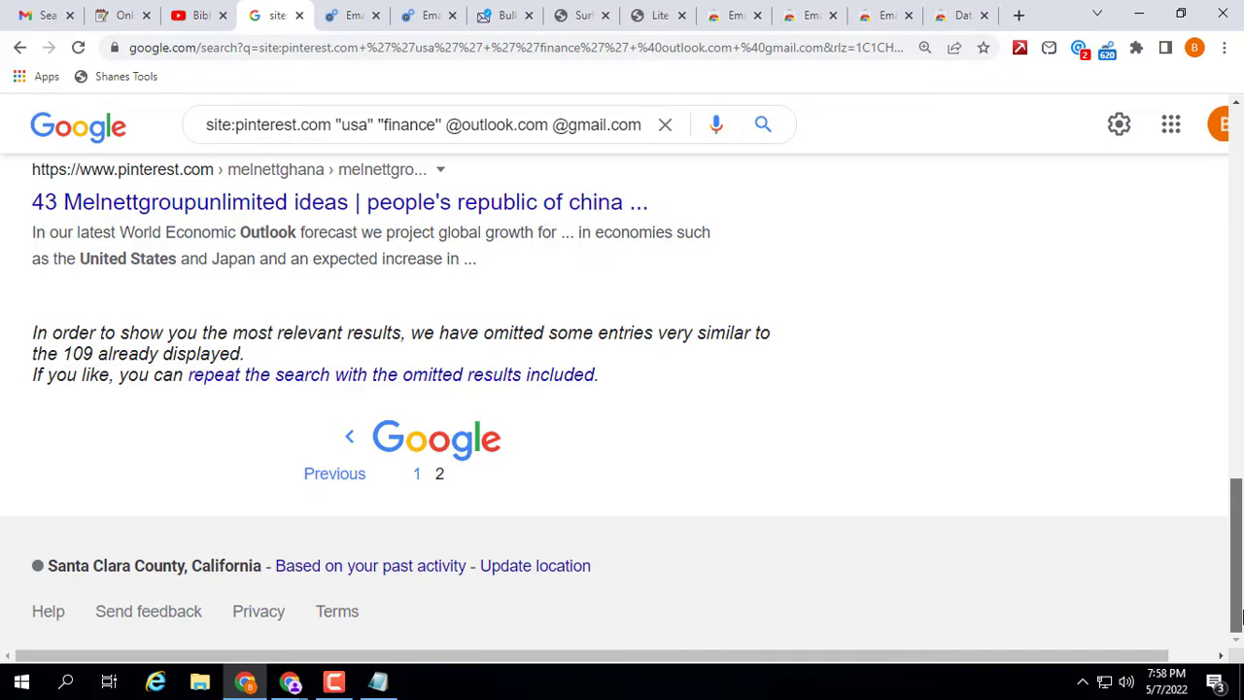
left_click(416, 474)
scroll(744, 305, "down", 5)
scroll(745, 306, "up", 5)
scroll(745, 307, "up", 1)
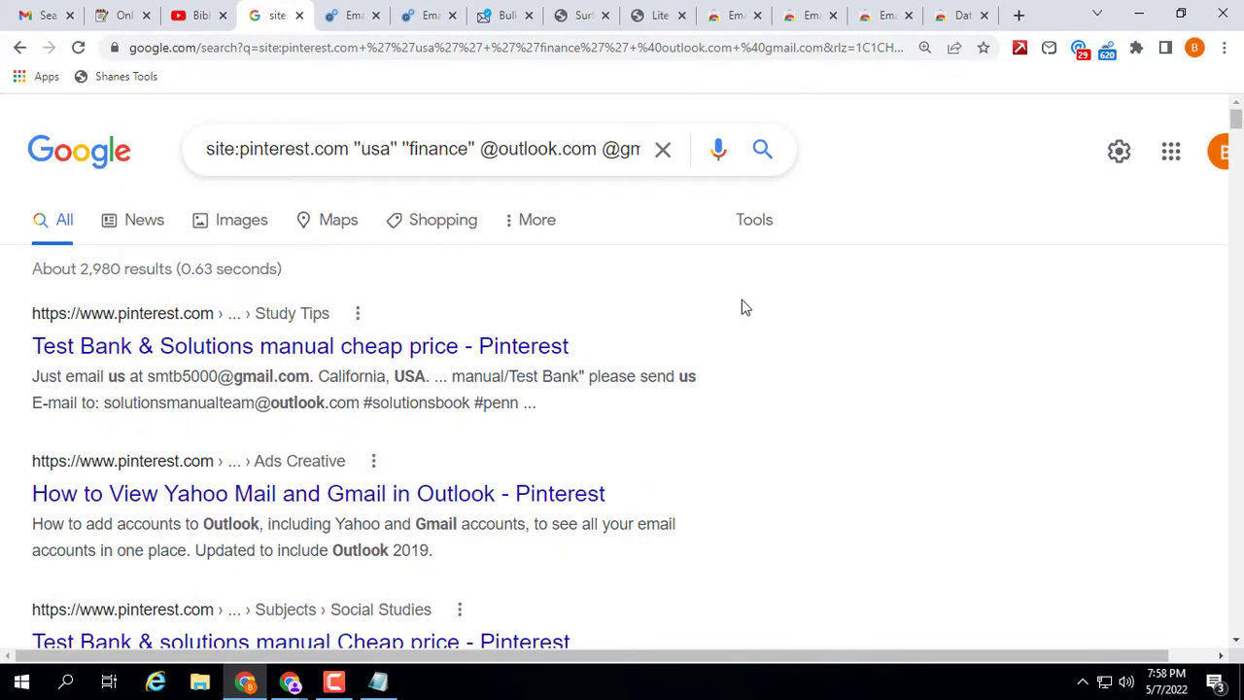
key("F5")
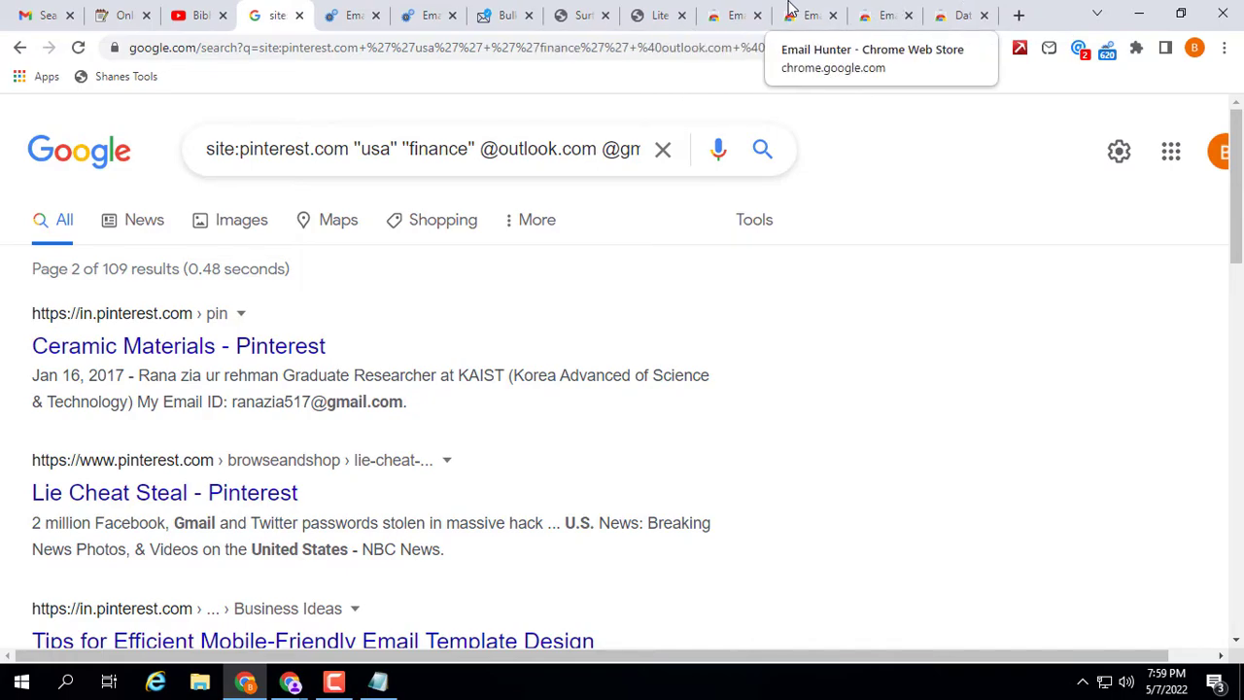
left_click(731, 12)
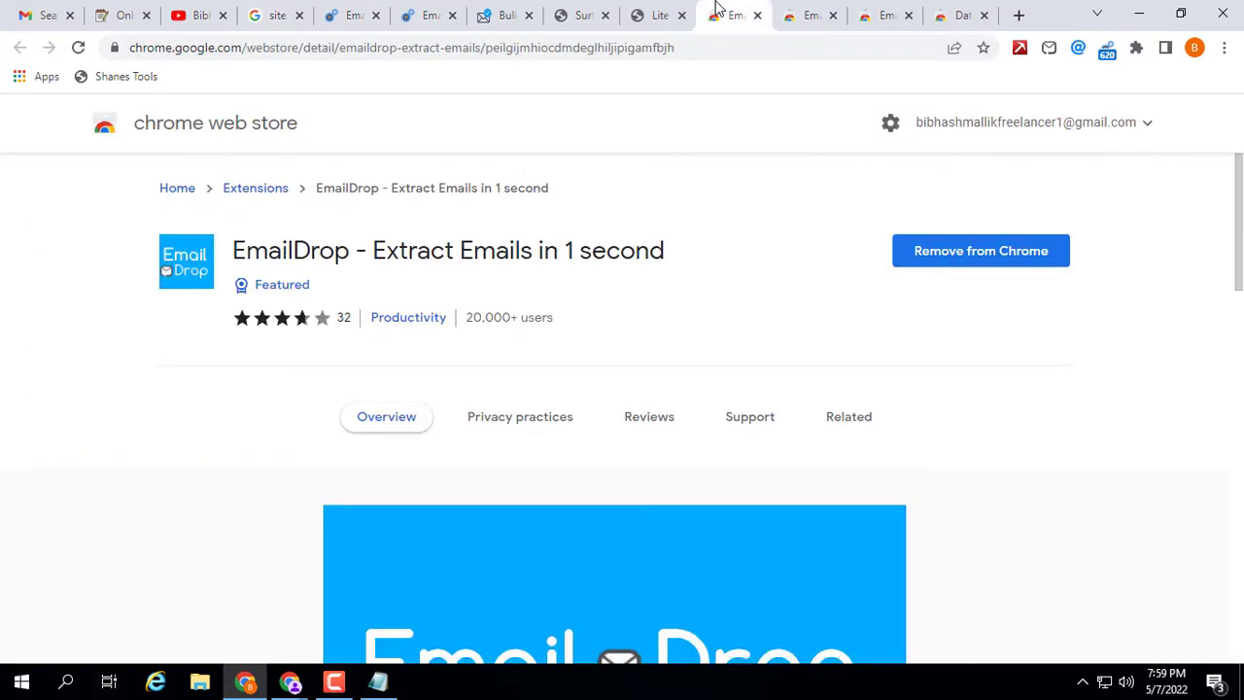
left_click(660, 12)
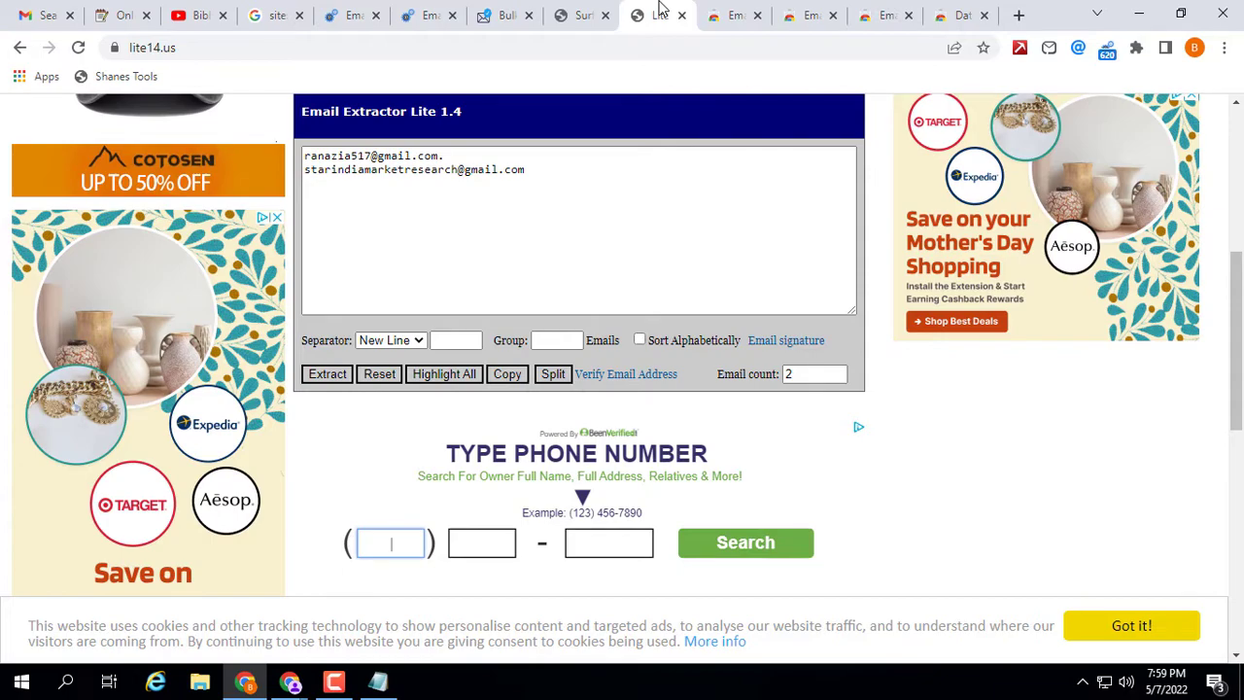
left_click(581, 13)
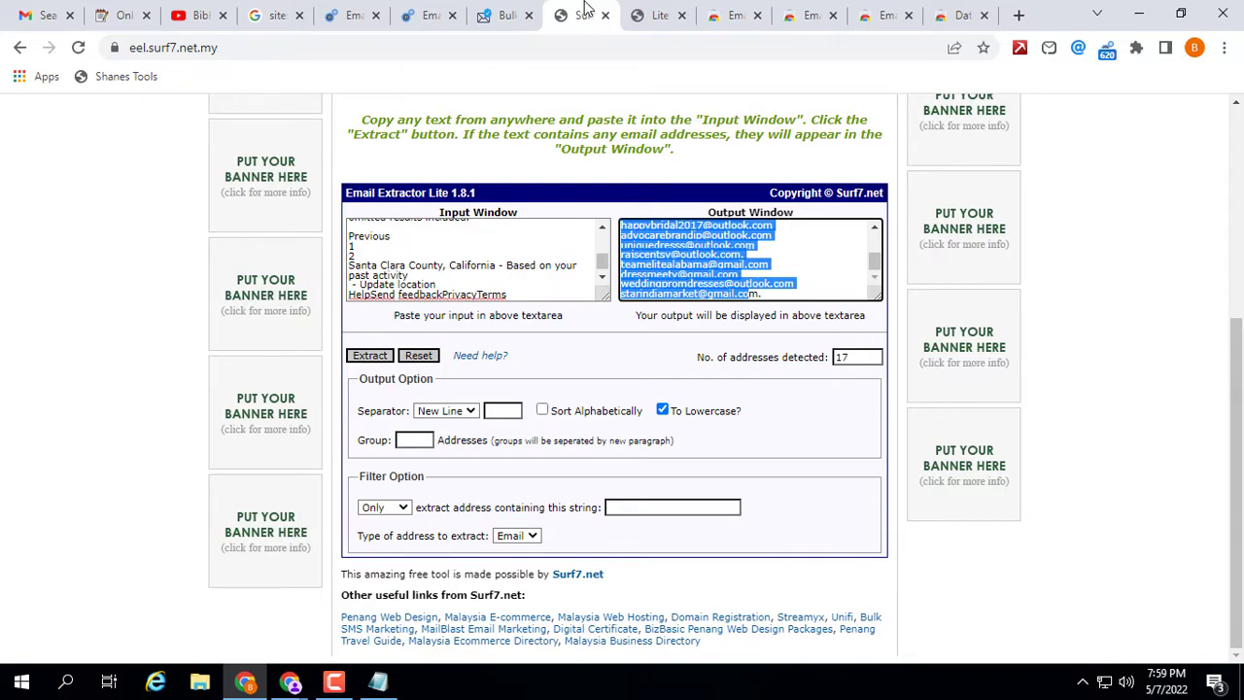
Switch to the aNotepad note and highlight the Instagram query template, including its "instagram.com" and "location" terms.
left_click(113, 14)
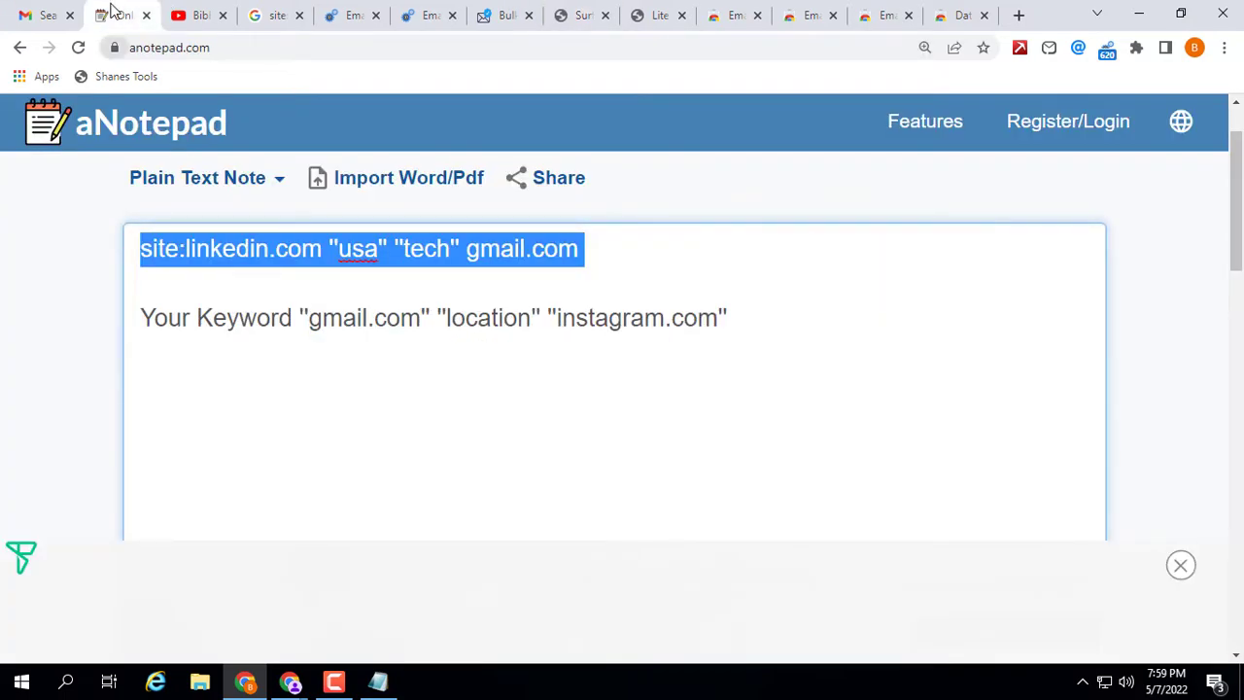
triple_click(337, 316)
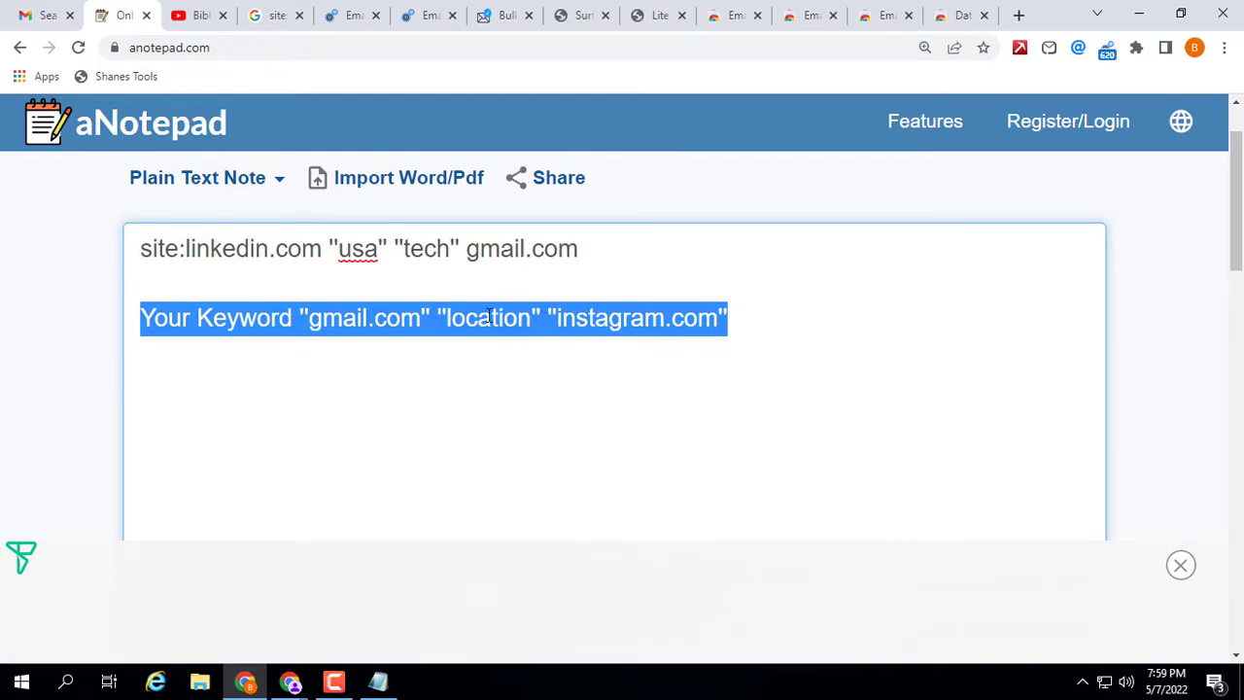
left_click(568, 325)
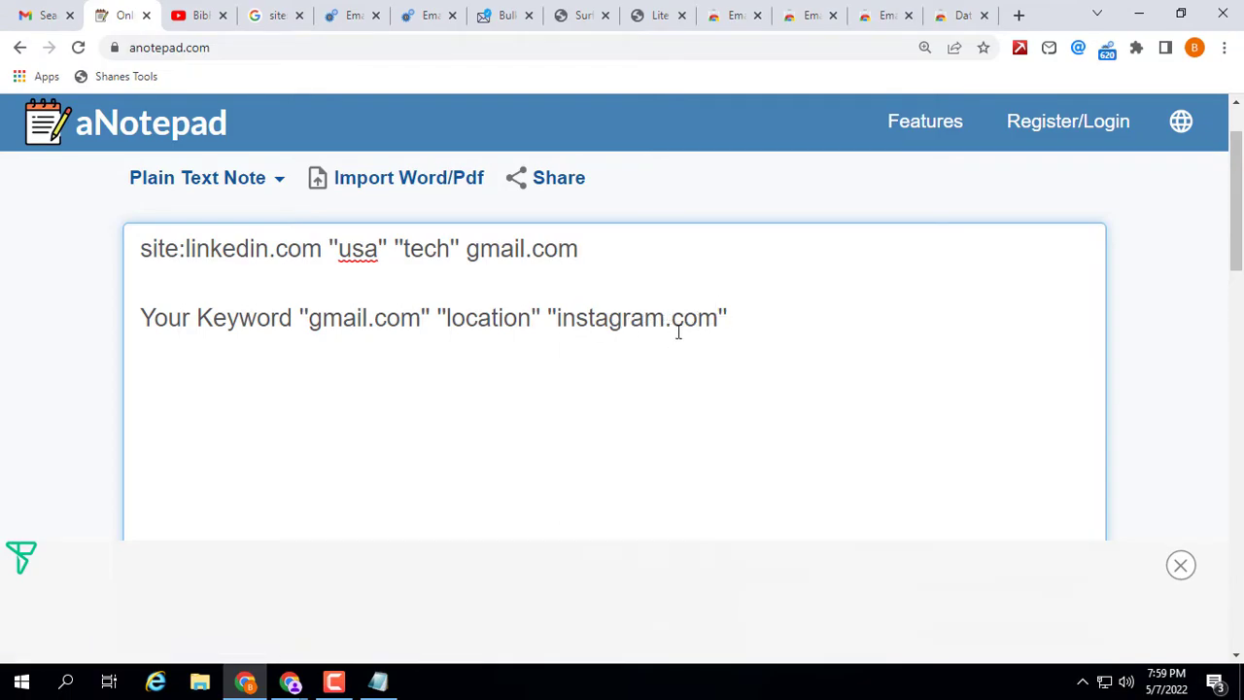
left_click_drag(547, 317, 736, 317)
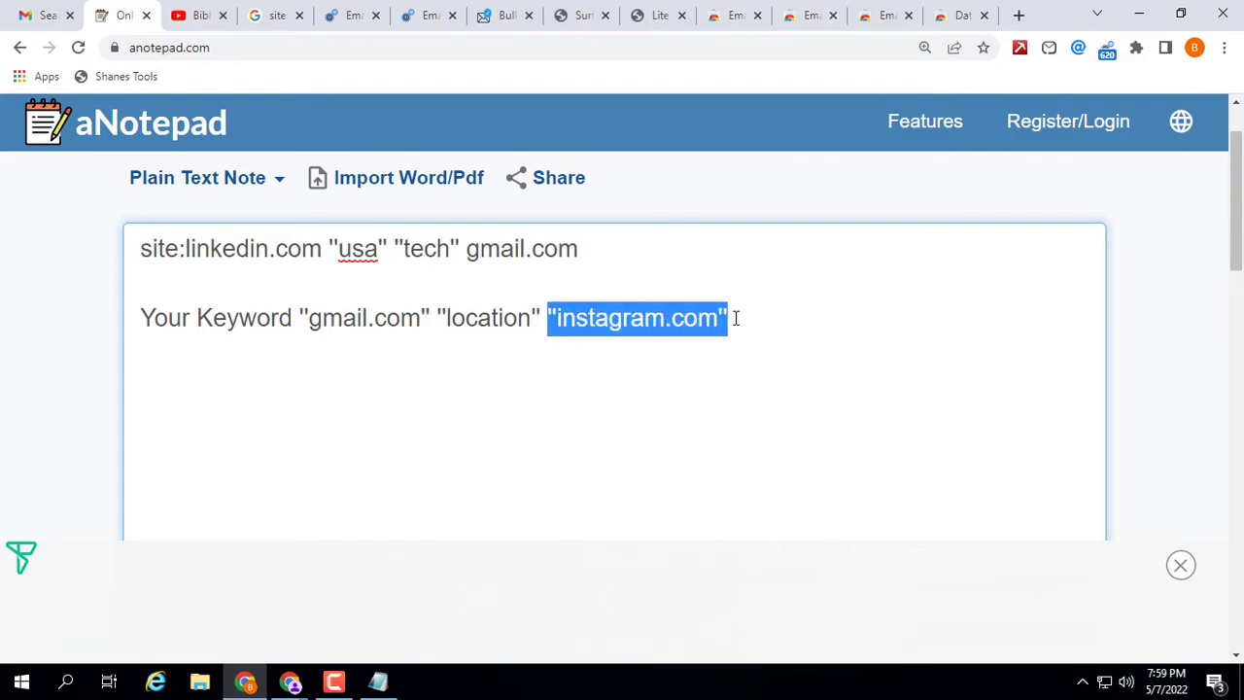
left_click(467, 317)
left_click_drag(438, 317, 532, 316)
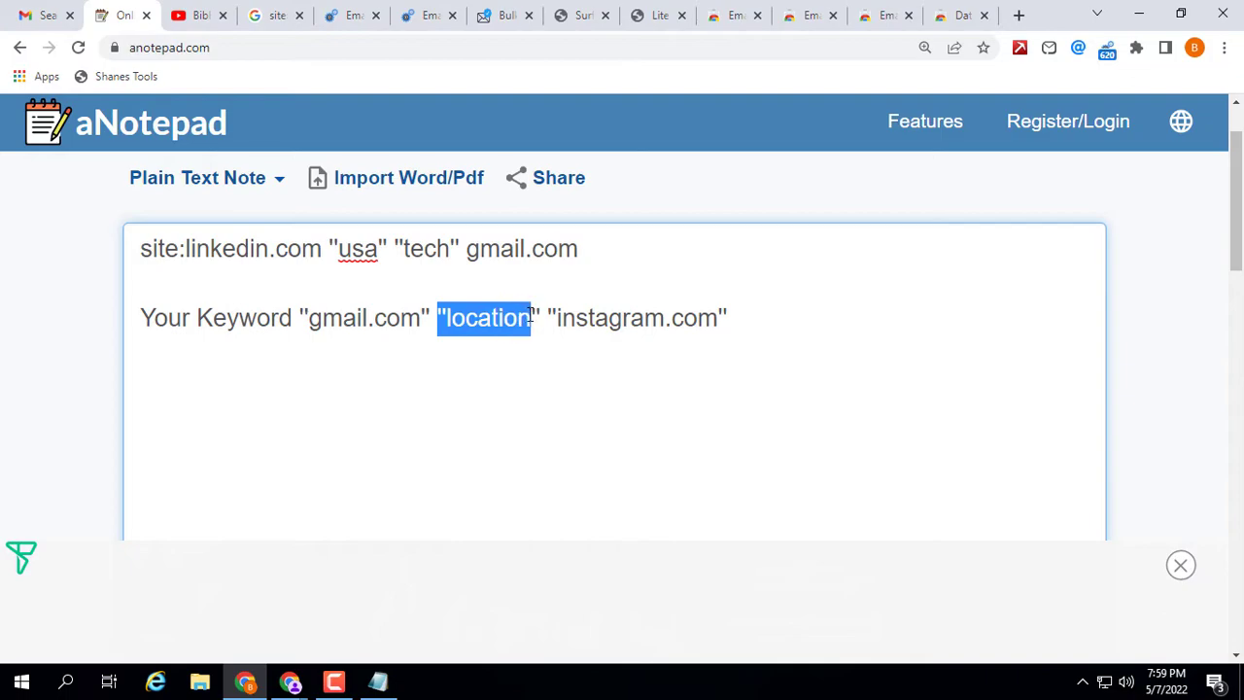
Highlight the "Your Keyword" and "gmail.com" terms of the Instagram query template, then clear the selection.
left_click(345, 317)
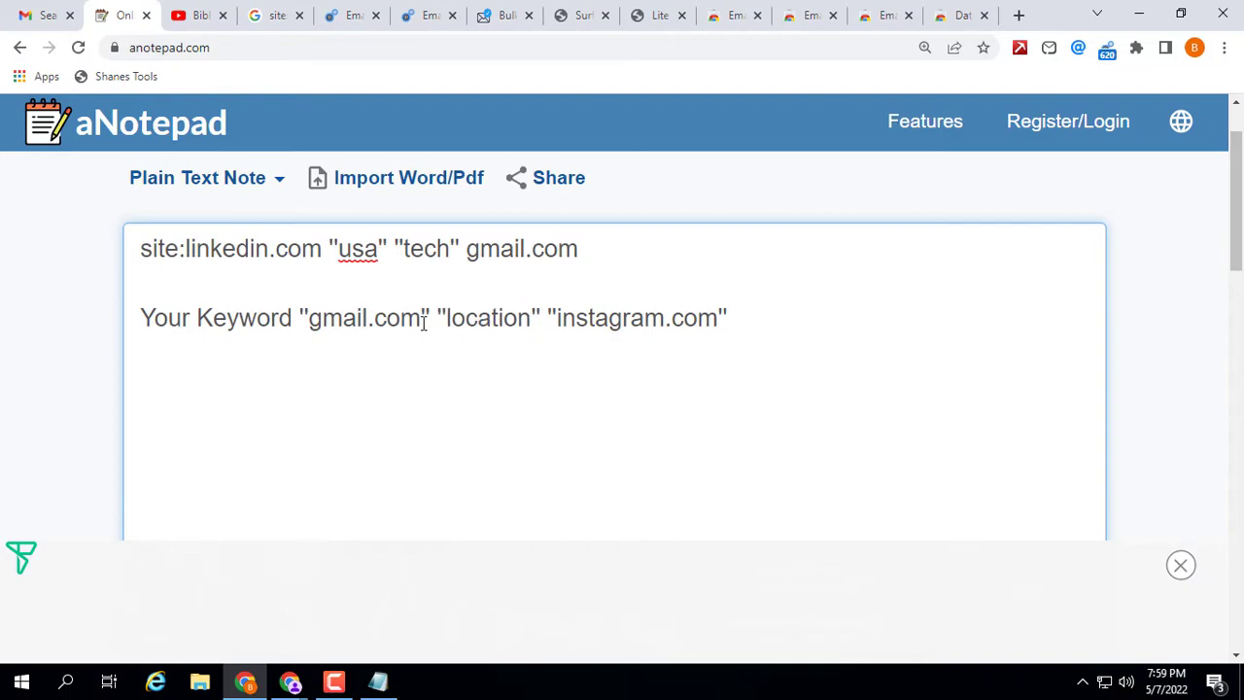
left_click_drag(438, 317, 114, 314)
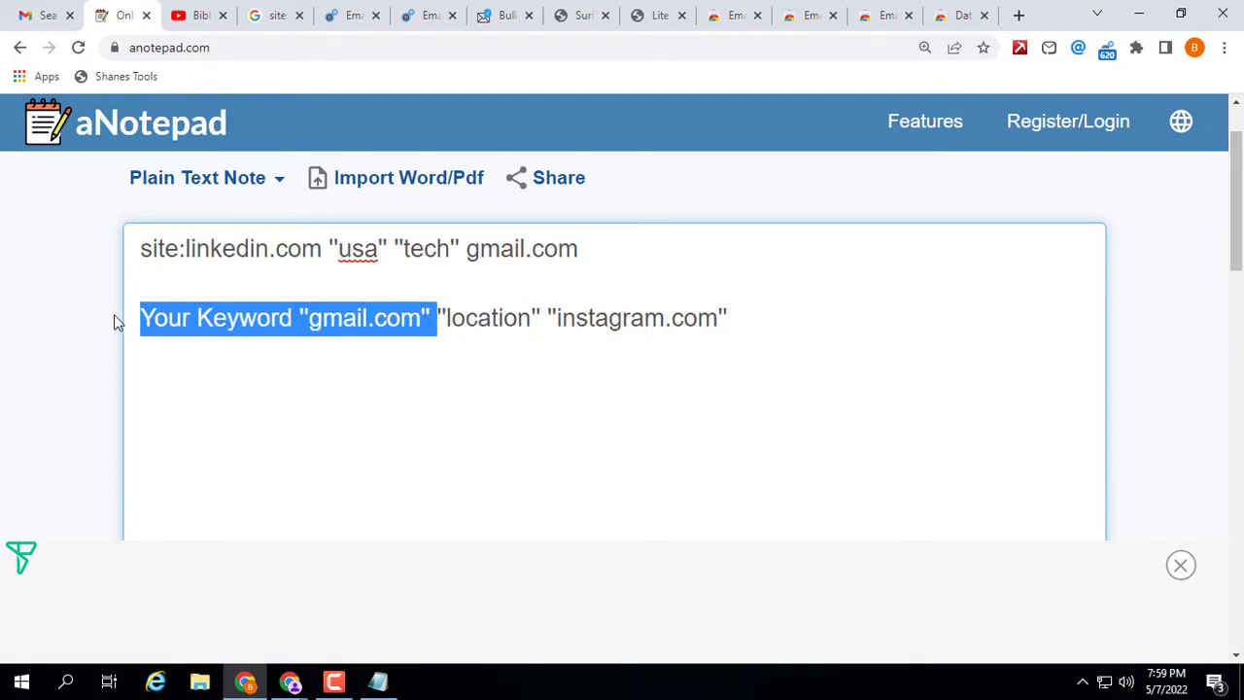
left_click(734, 307)
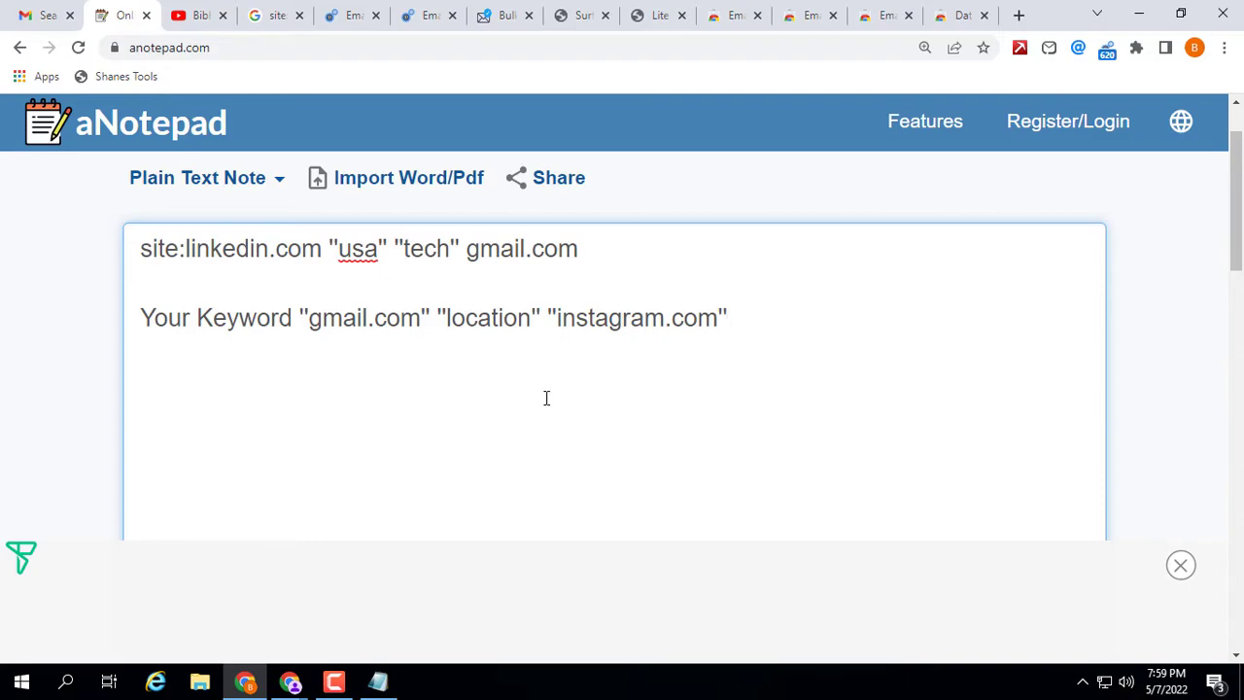
Switch to the other browser window with the Shane's Tools page on intel-sw.com and dismiss its cookie consent notice.
left_click(290, 682)
left_click(287, 592)
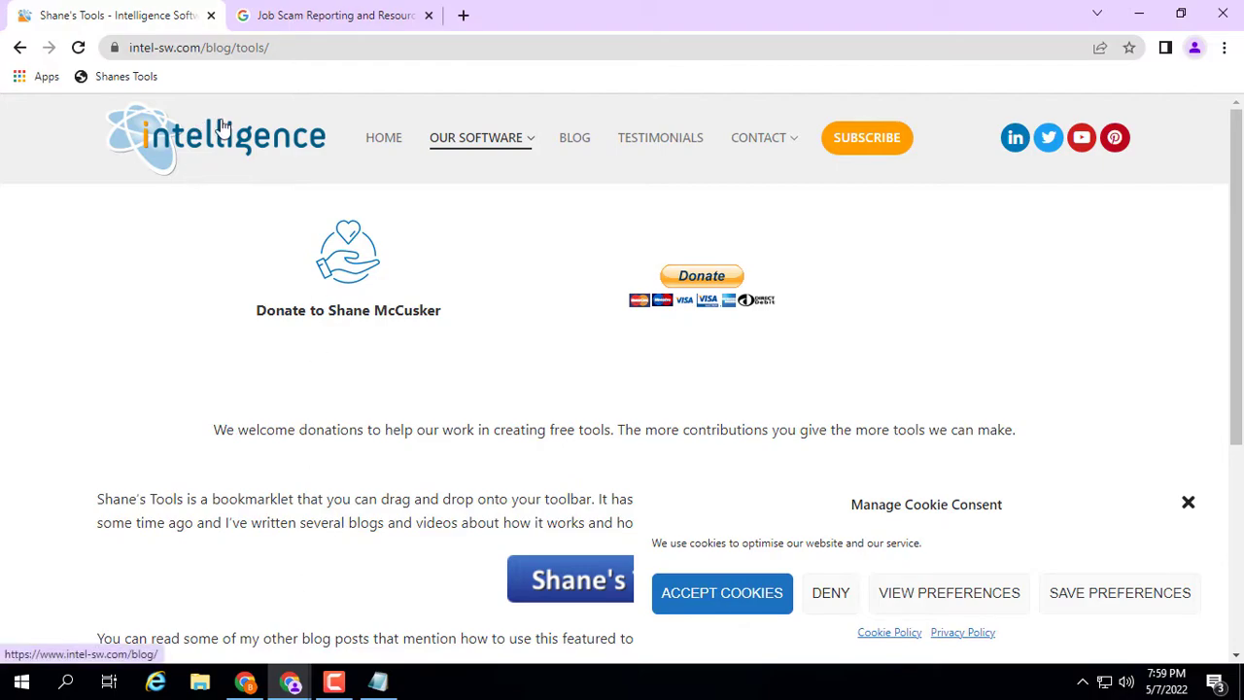
left_click(1188, 503)
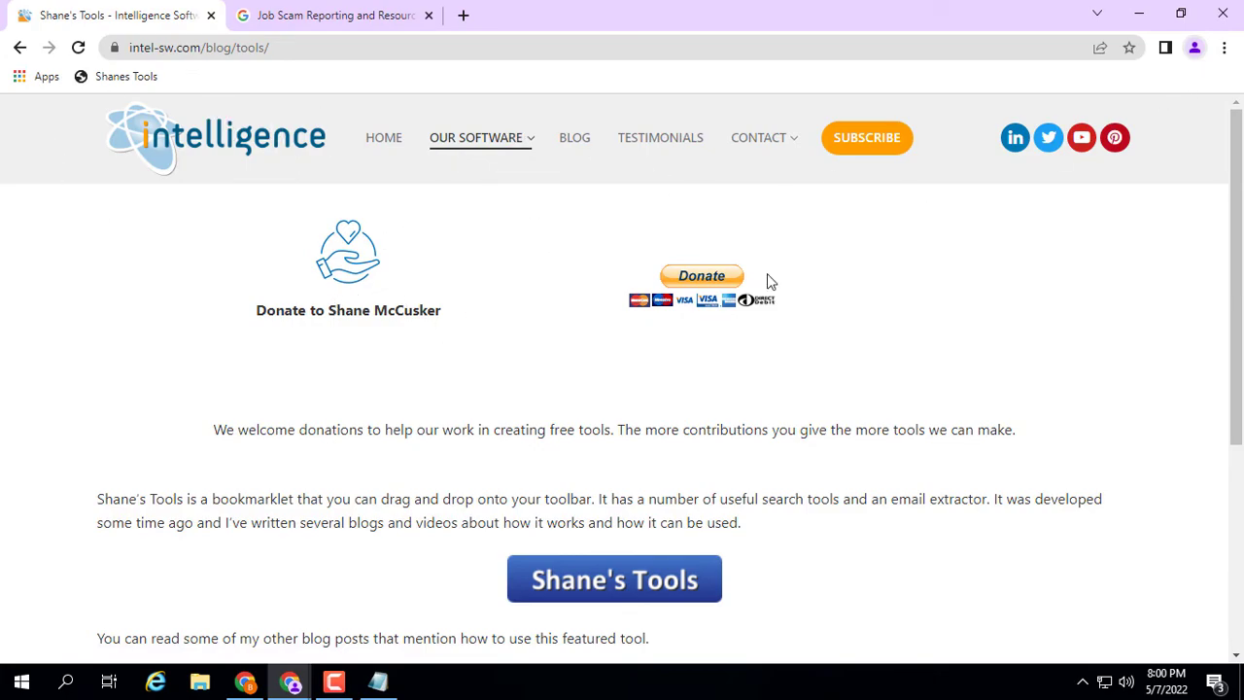
Hide the browser's bookmarks bar.
left_click(1225, 48)
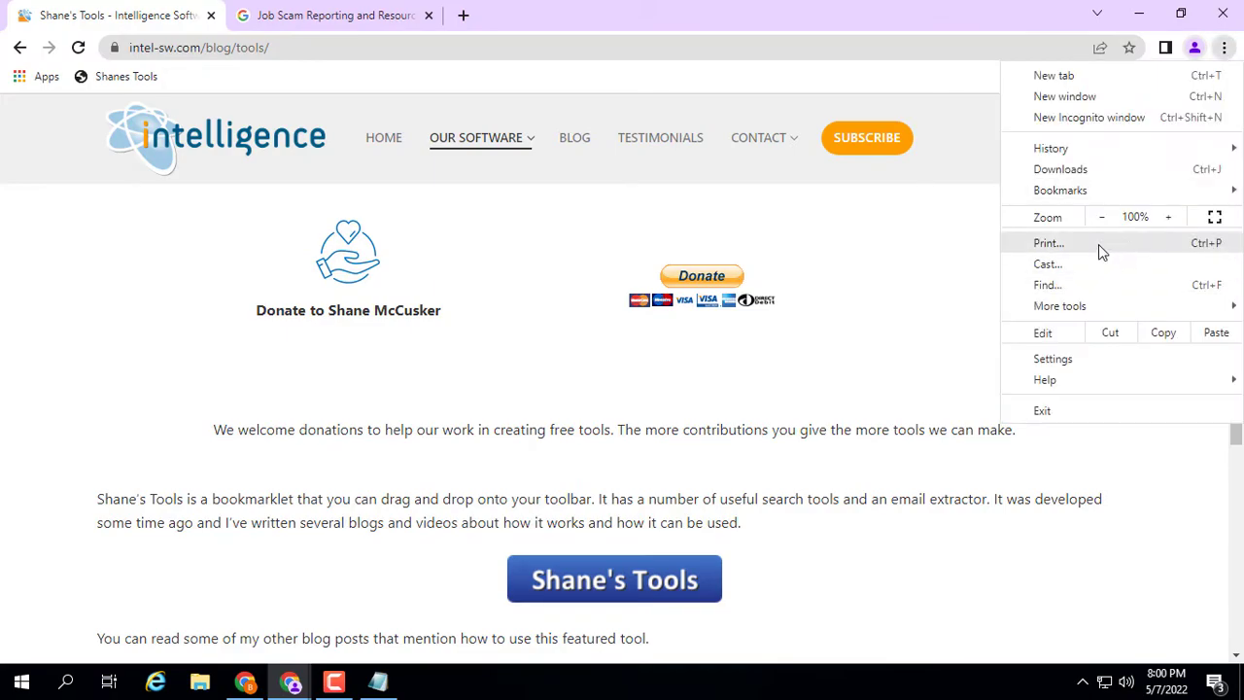
mouse_move(1075, 190)
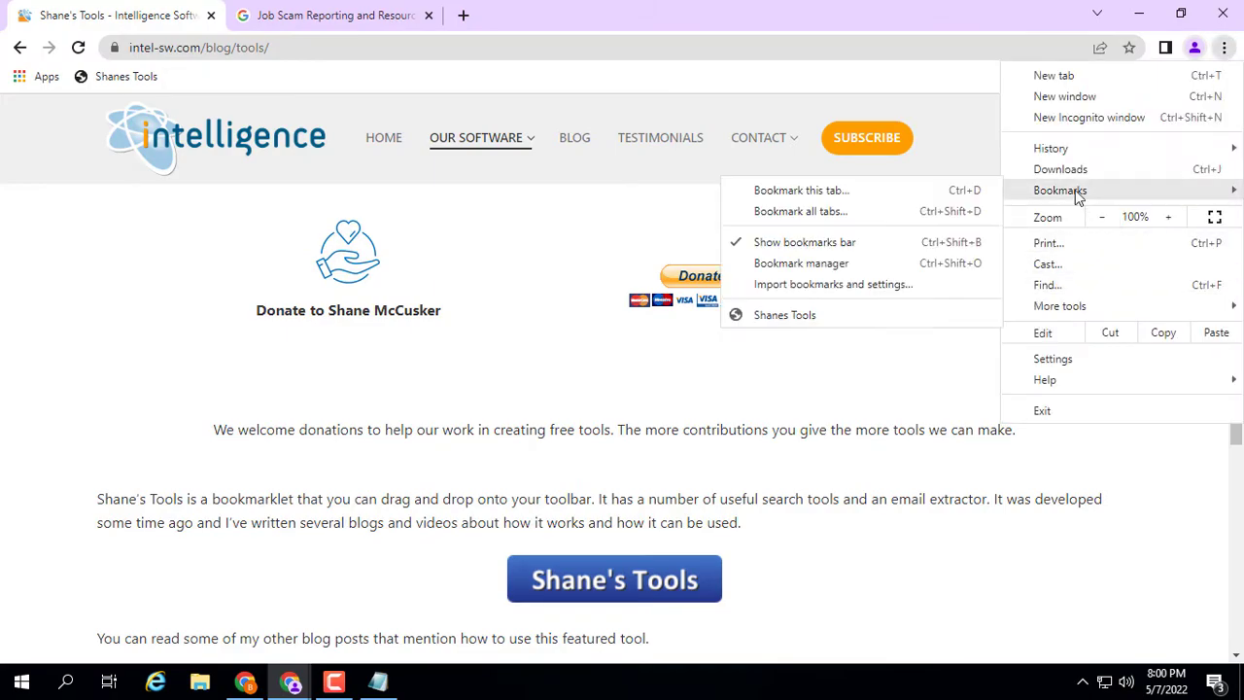
left_click(784, 243)
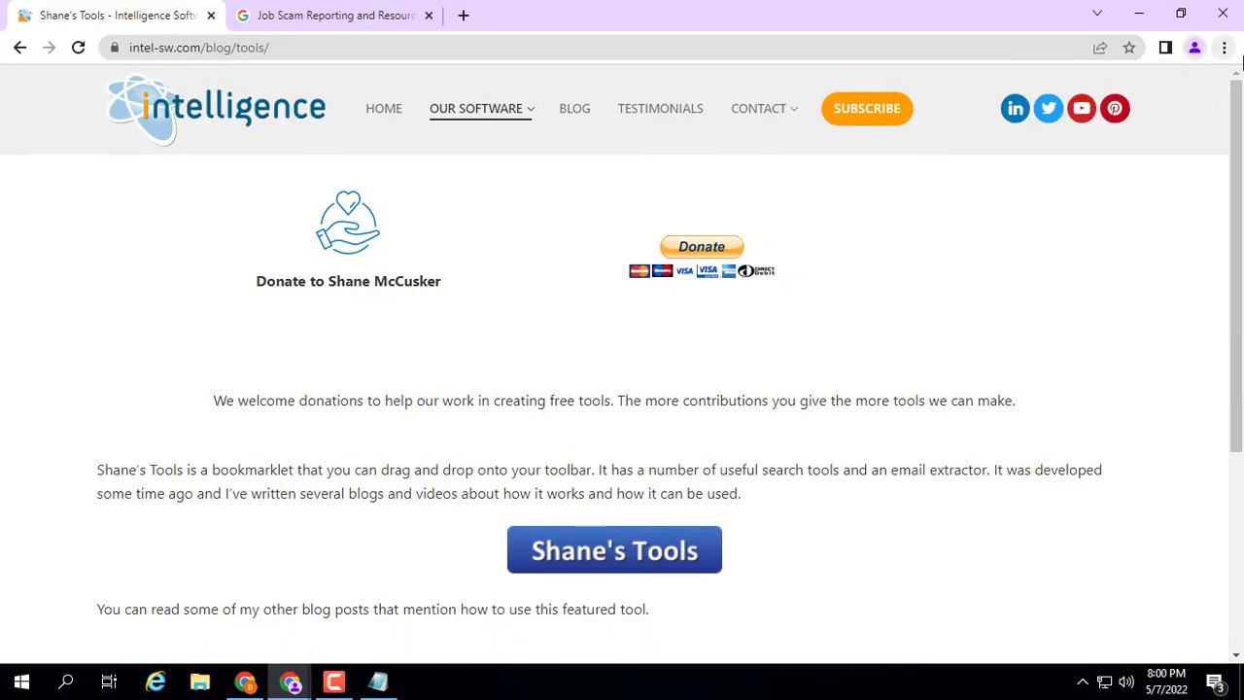
Show the bookmarks bar and add the Shane's Tools bookmarklet from the page to it.
left_click(1223, 47)
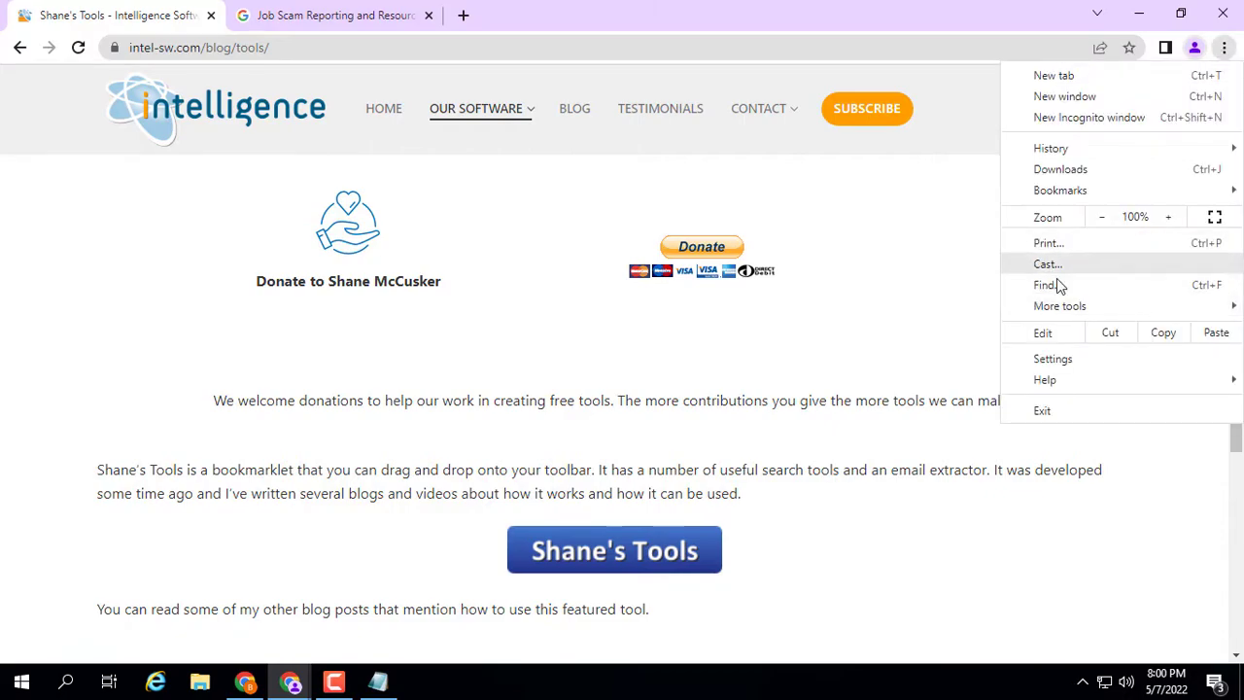
mouse_move(1061, 195)
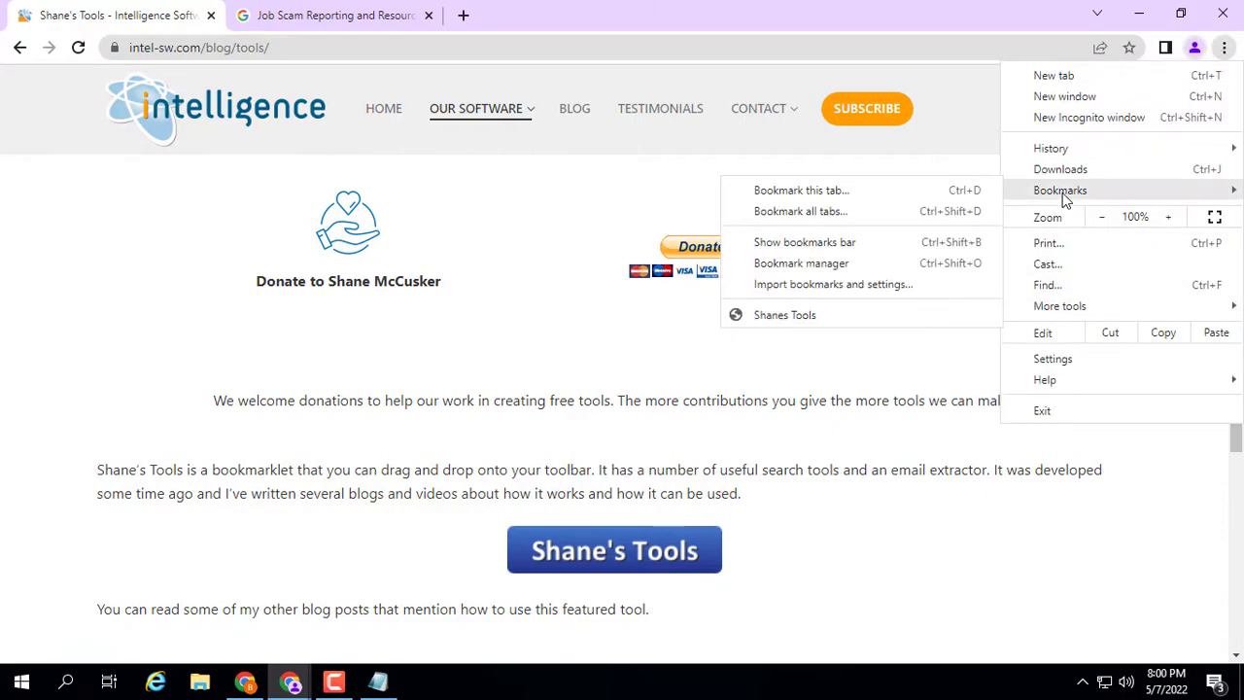
left_click(785, 247)
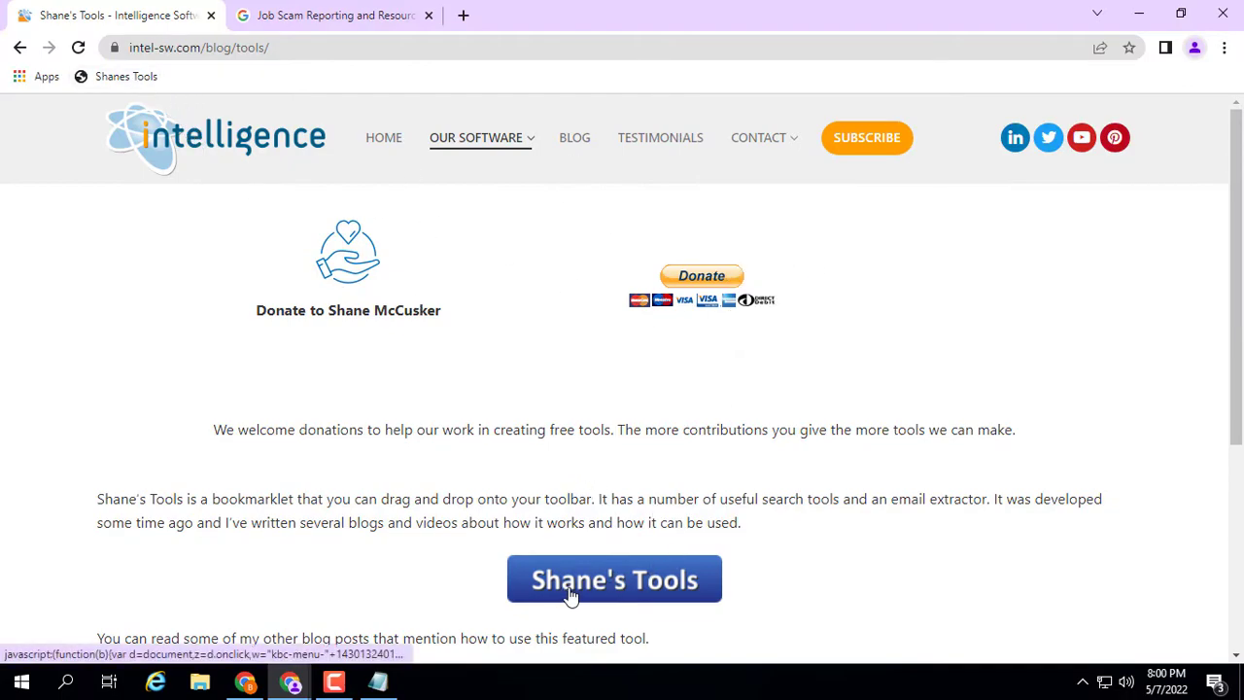
left_click_drag(570, 594, 202, 77)
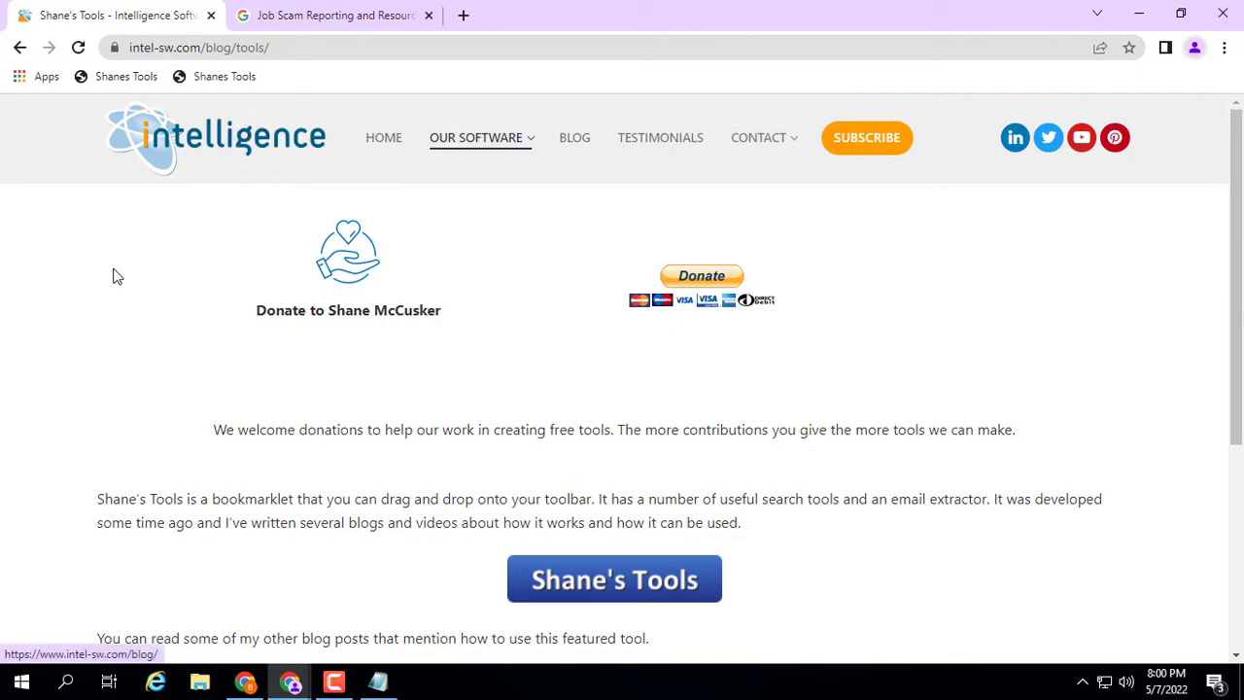
Look over the Google results for "Job Scam Reporting and Resources" and open the University of Houston result in a new tab.
left_click(338, 19)
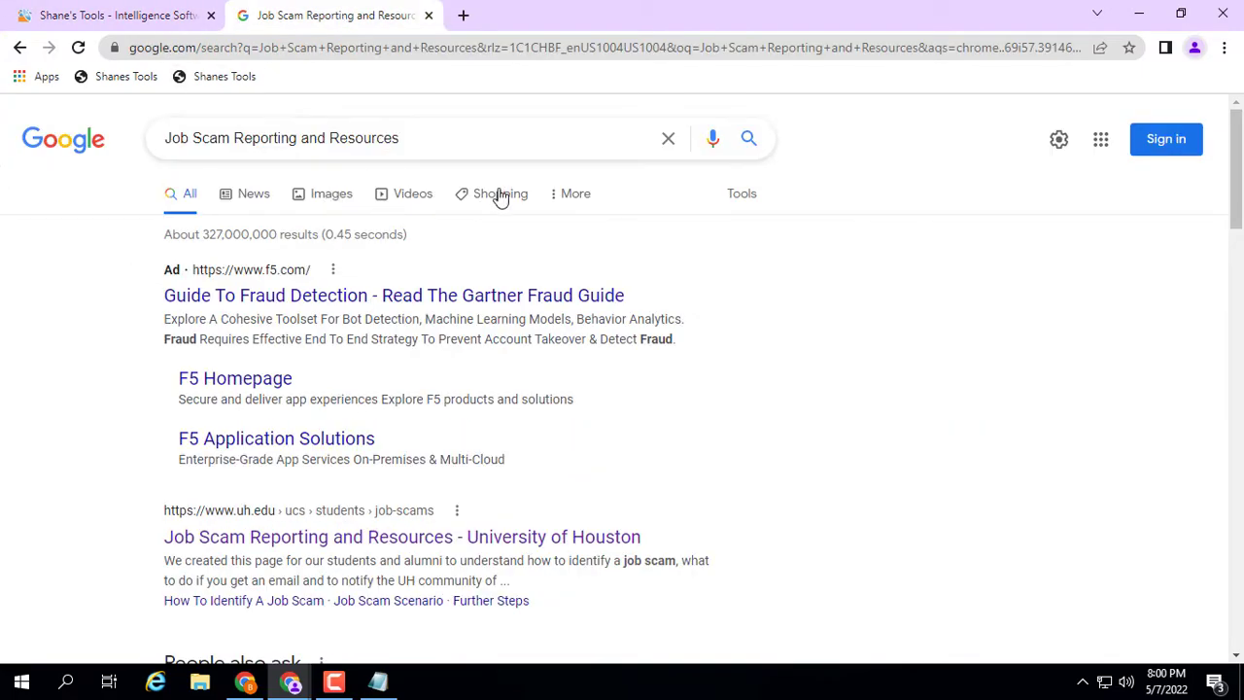
scroll(820, 261, "down", 5)
scroll(816, 253, "down", 4)
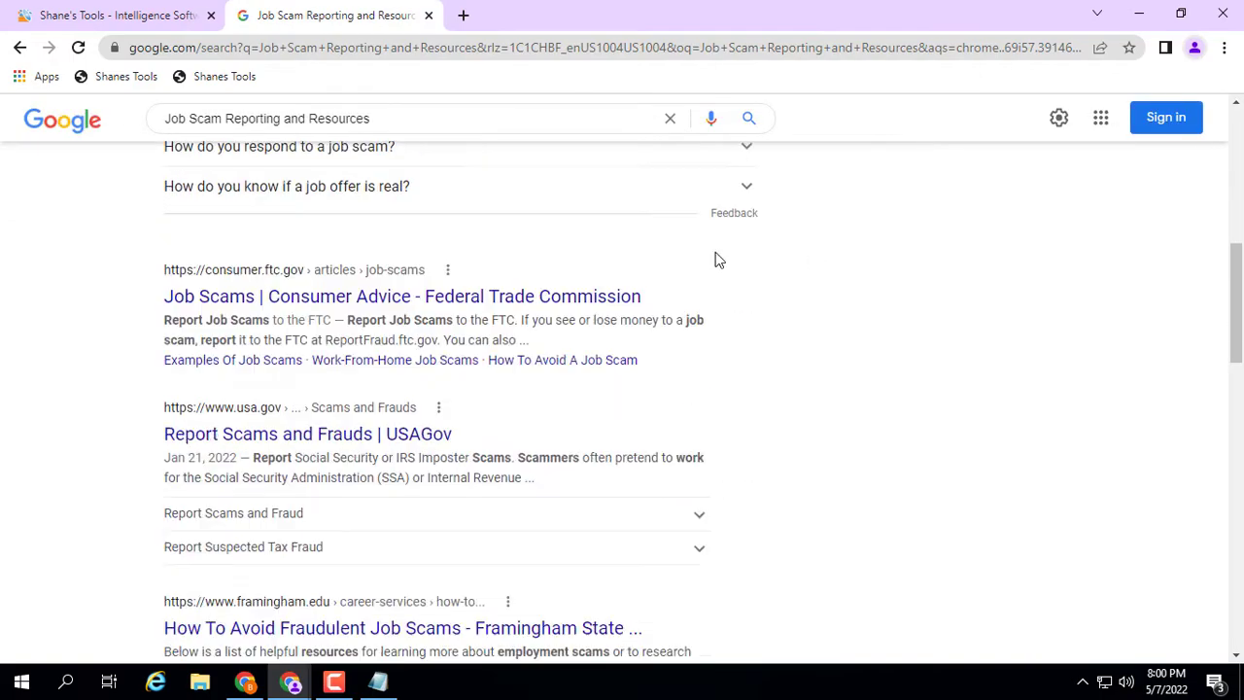
scroll(797, 263, "up", 4)
scroll(809, 261, "up", 5)
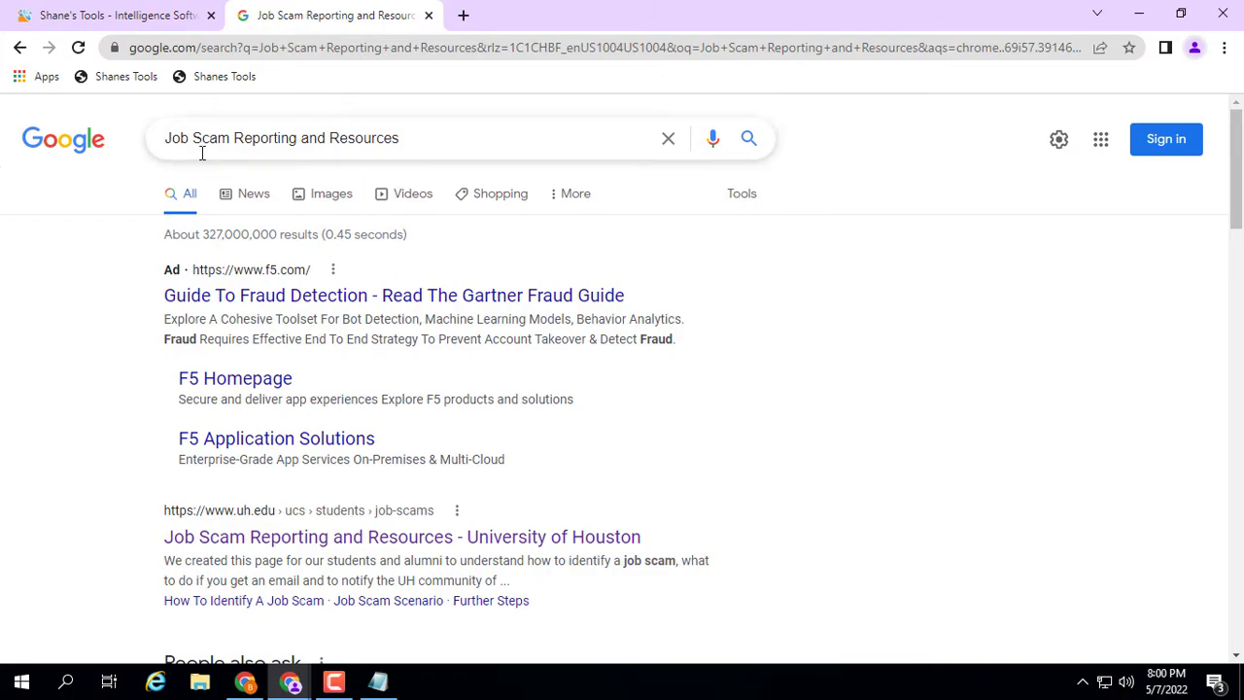
scroll(756, 287, "down", 1)
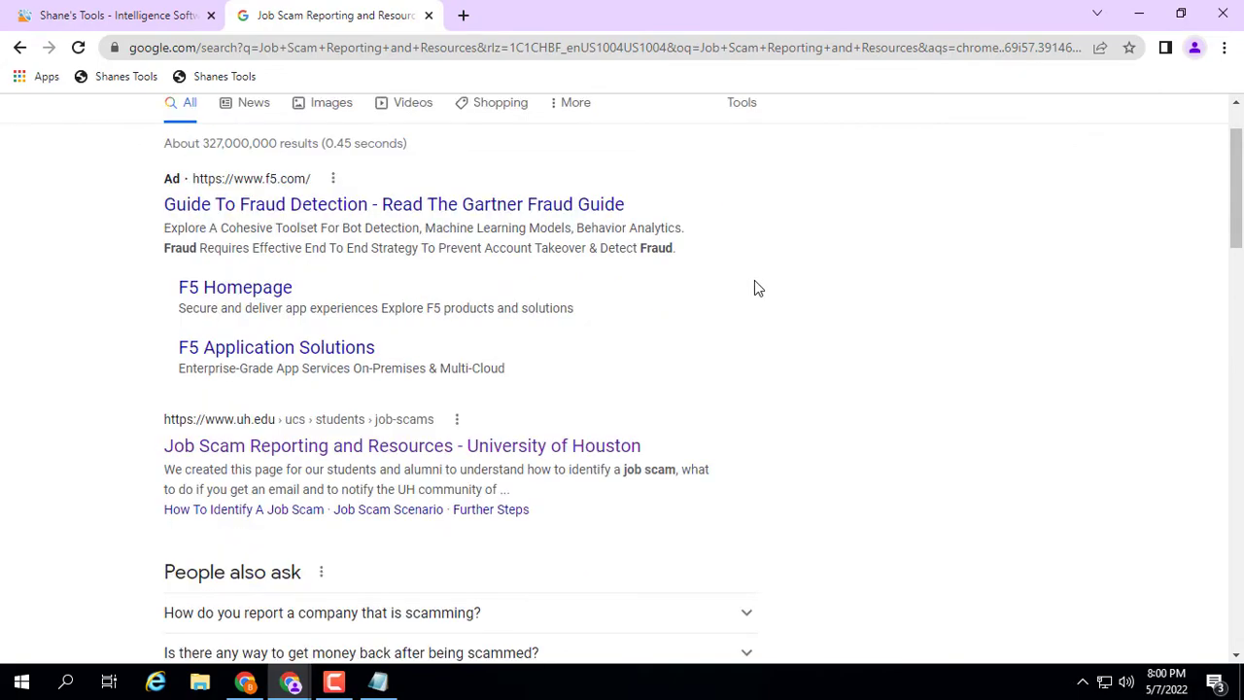
scroll(250, 324, "down", 1)
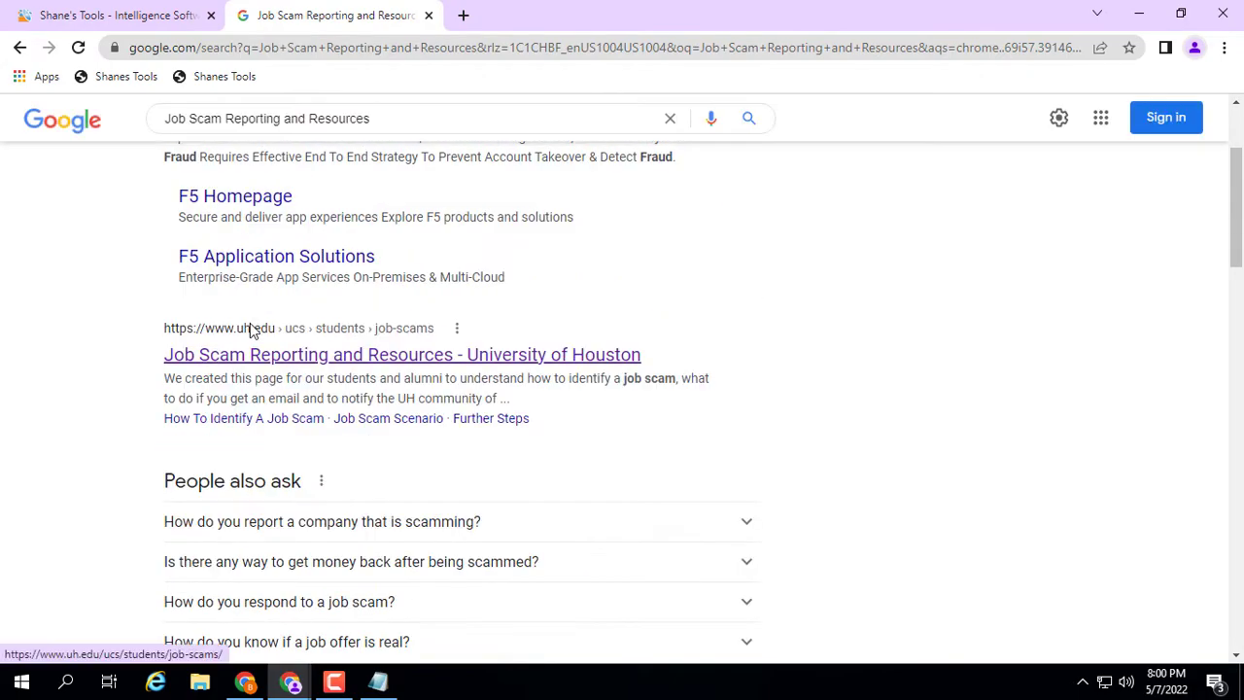
right_click(257, 360)
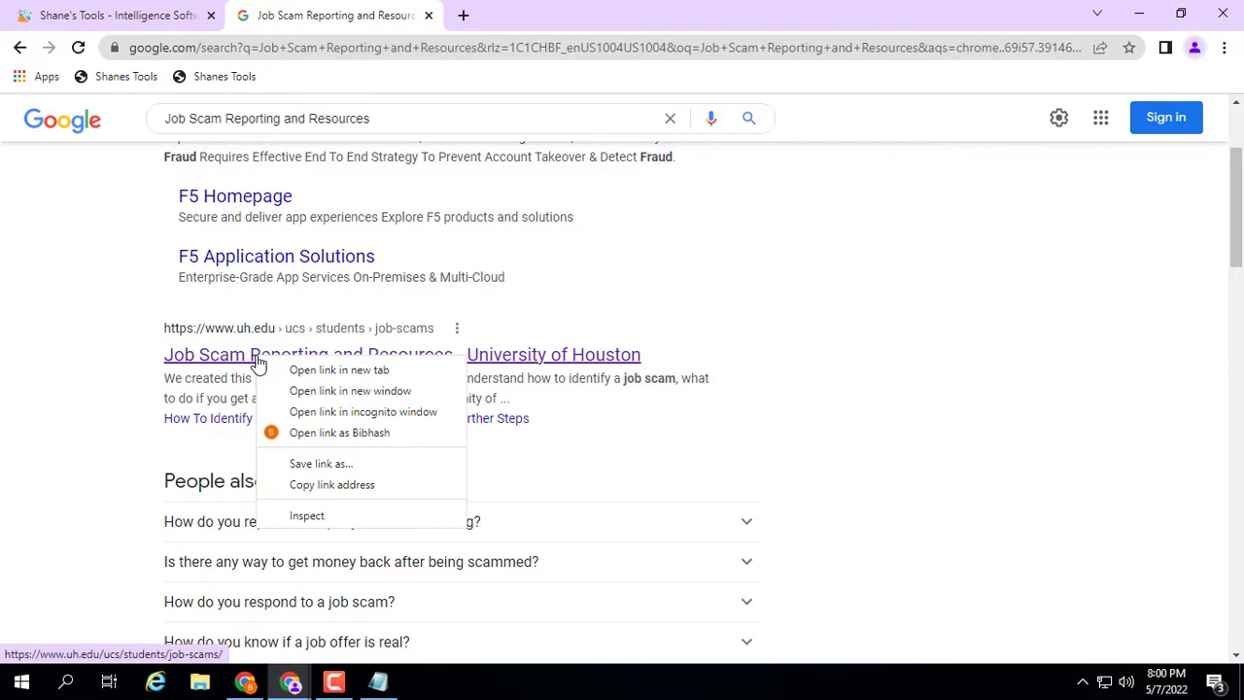
left_click(324, 370)
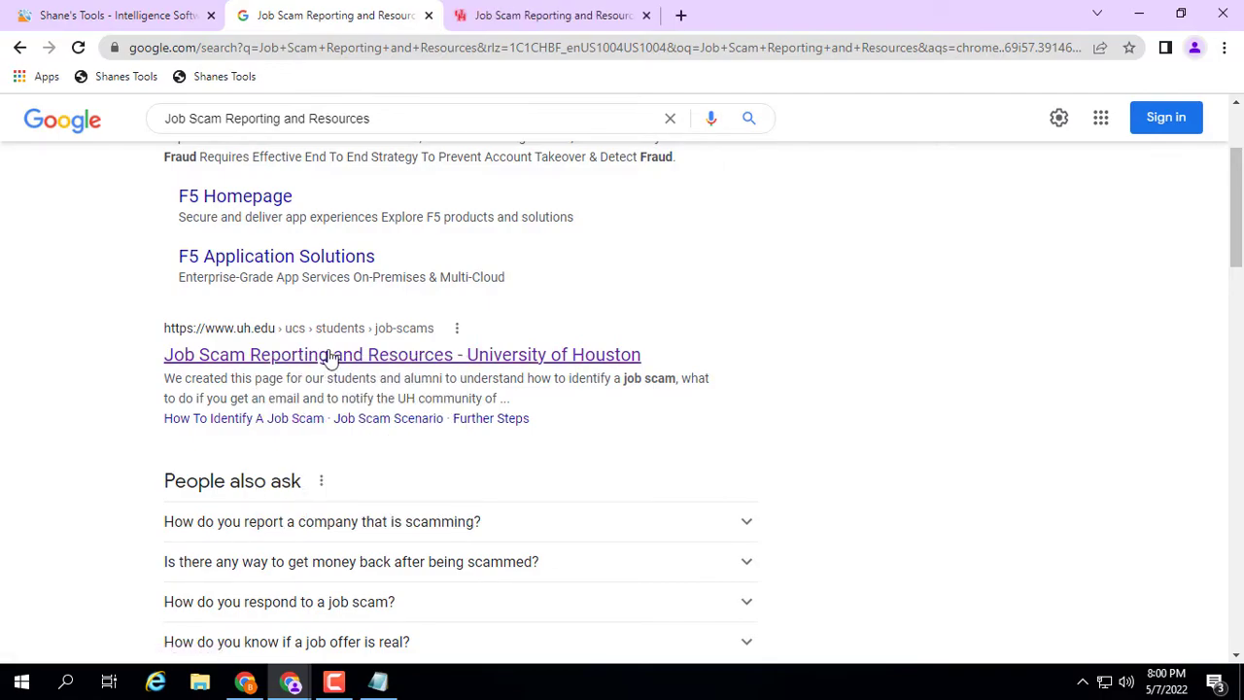
scroll(4, 280, "up", 2)
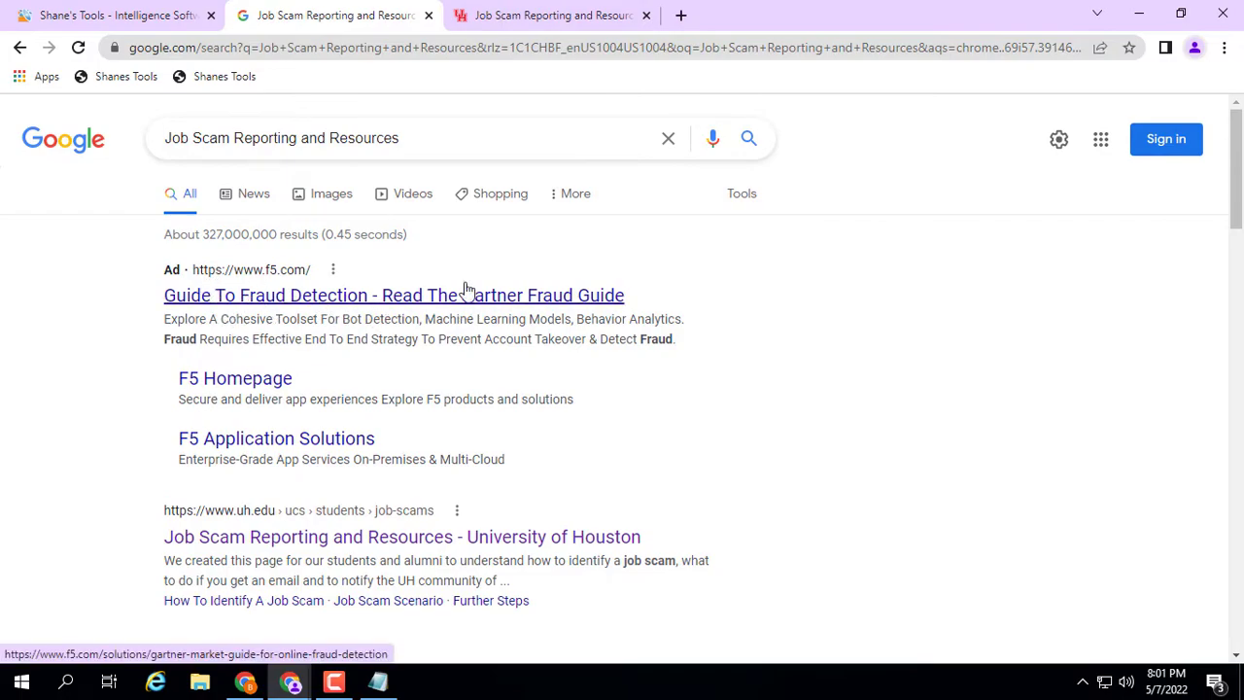
left_click(559, 12)
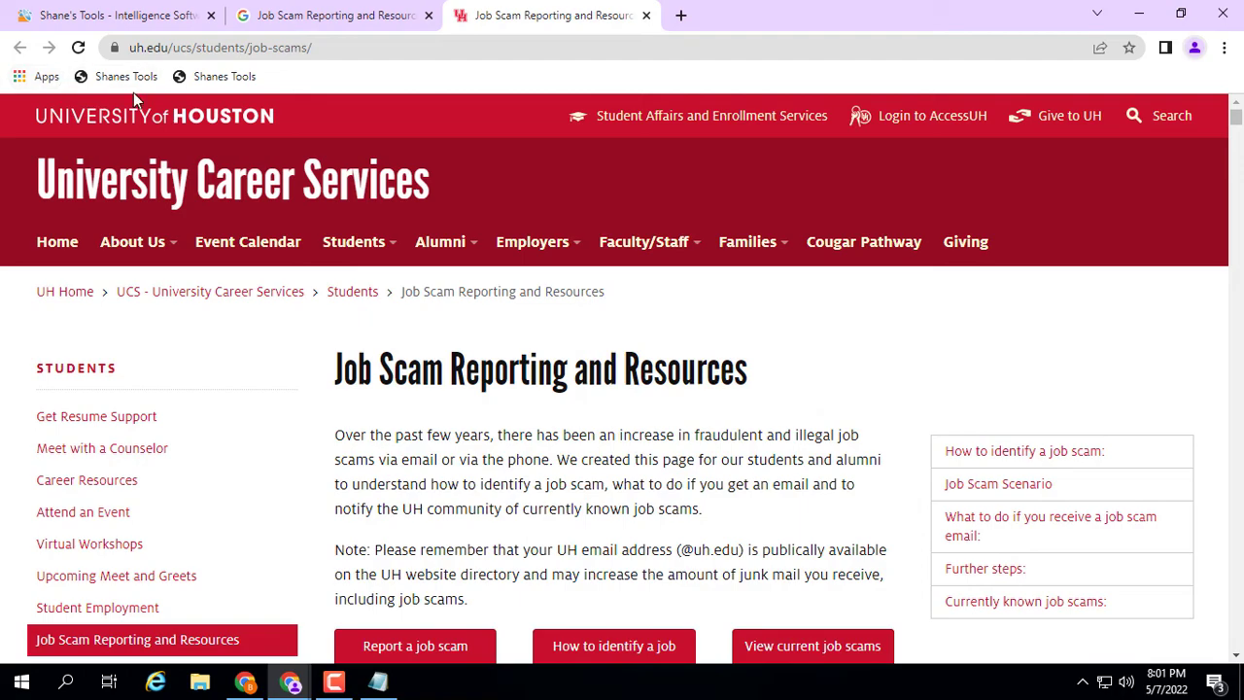
Scrape the emails from the University of Houston page with the Shane's Tools bookmarklet, review the list and dismiss the tool's menu.
left_click(219, 76)
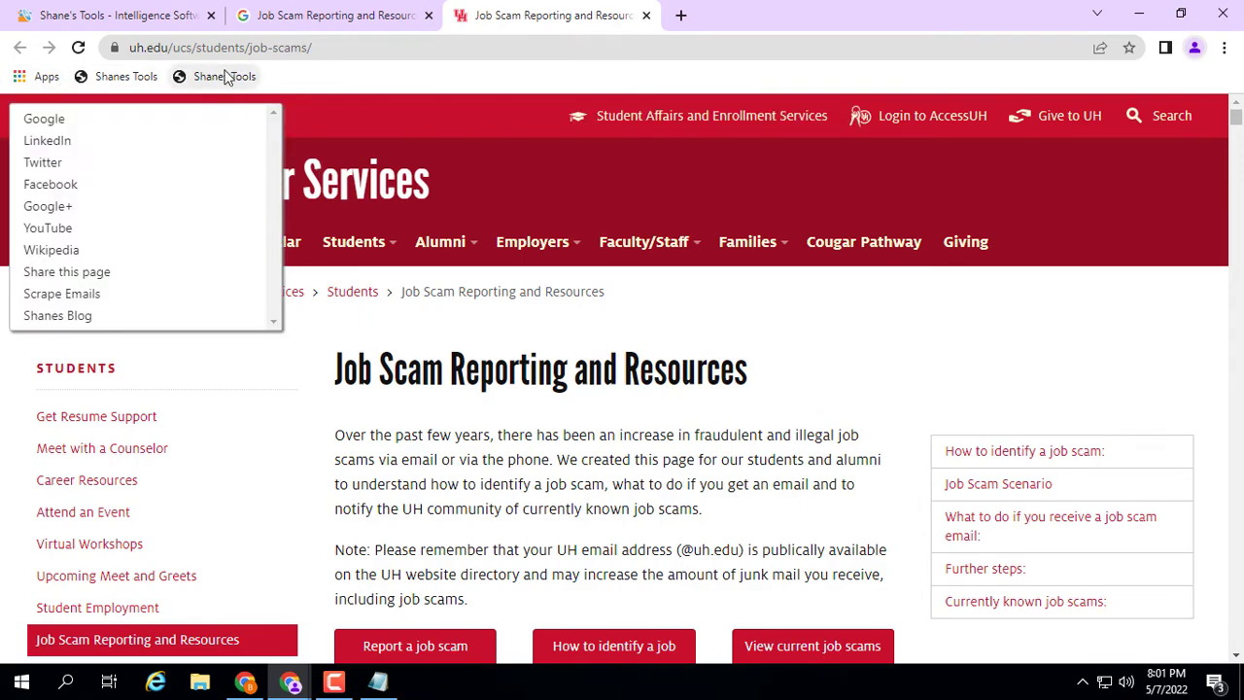
left_click(91, 293)
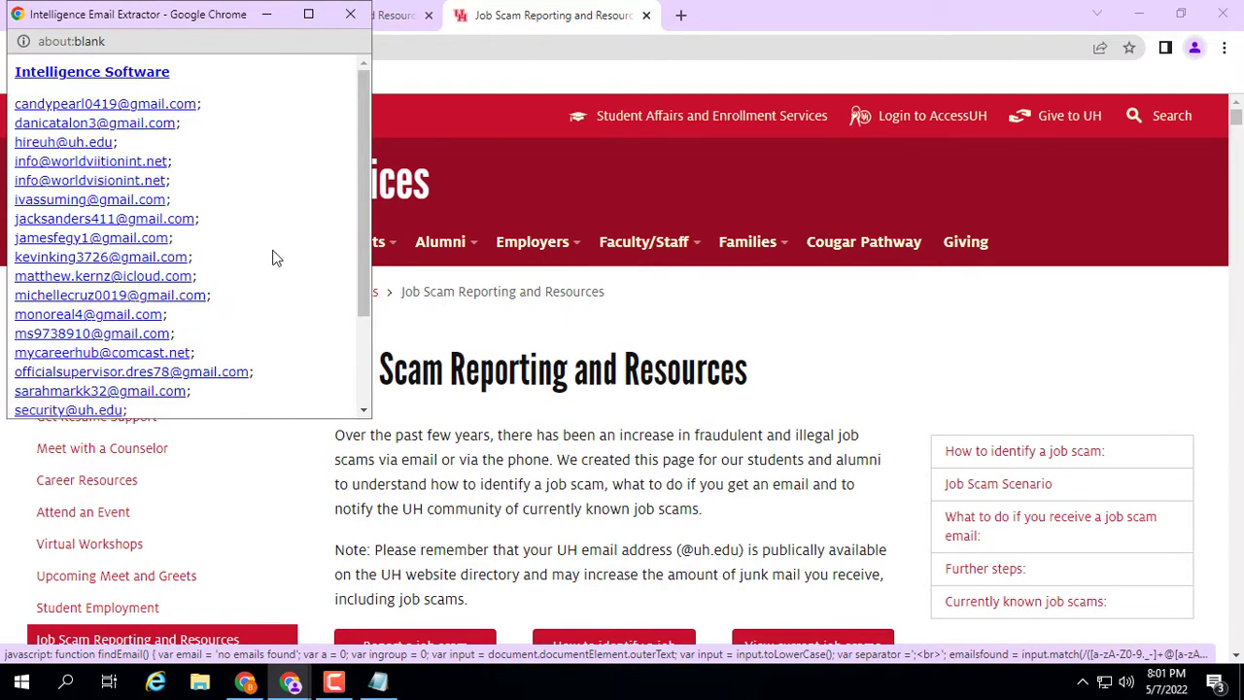
scroll(232, 209, "down", 3)
scroll(234, 210, "up", 3)
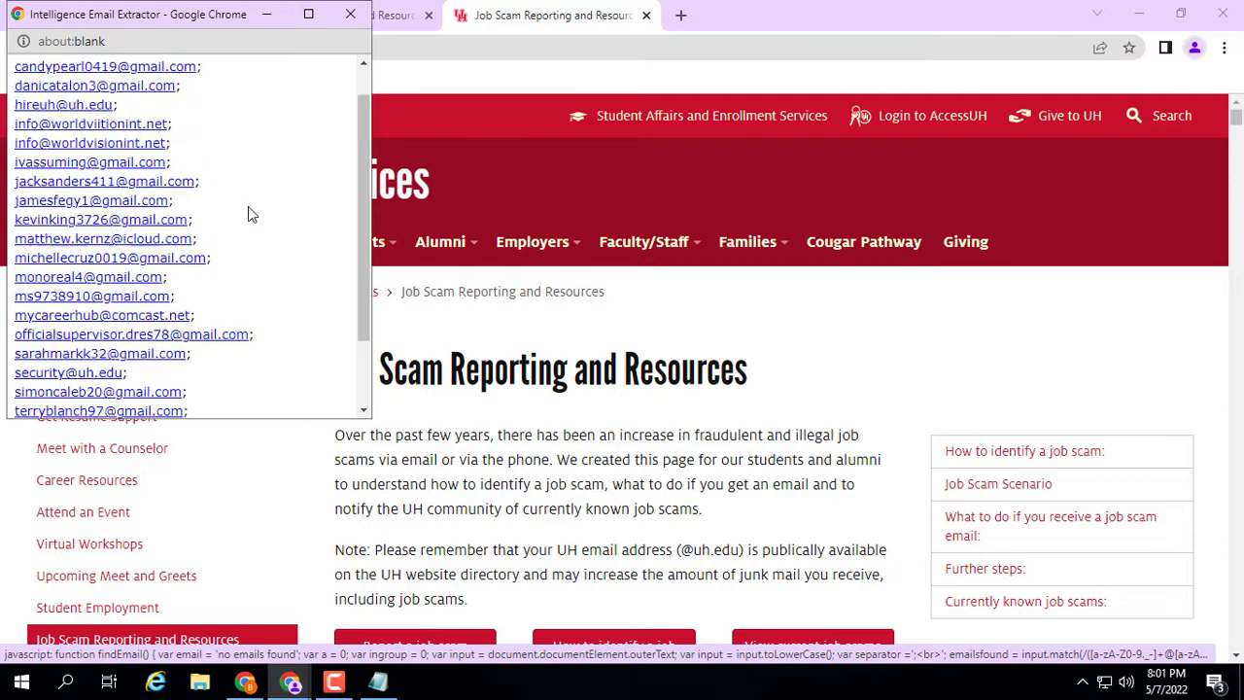
scroll(256, 233, "down", 3)
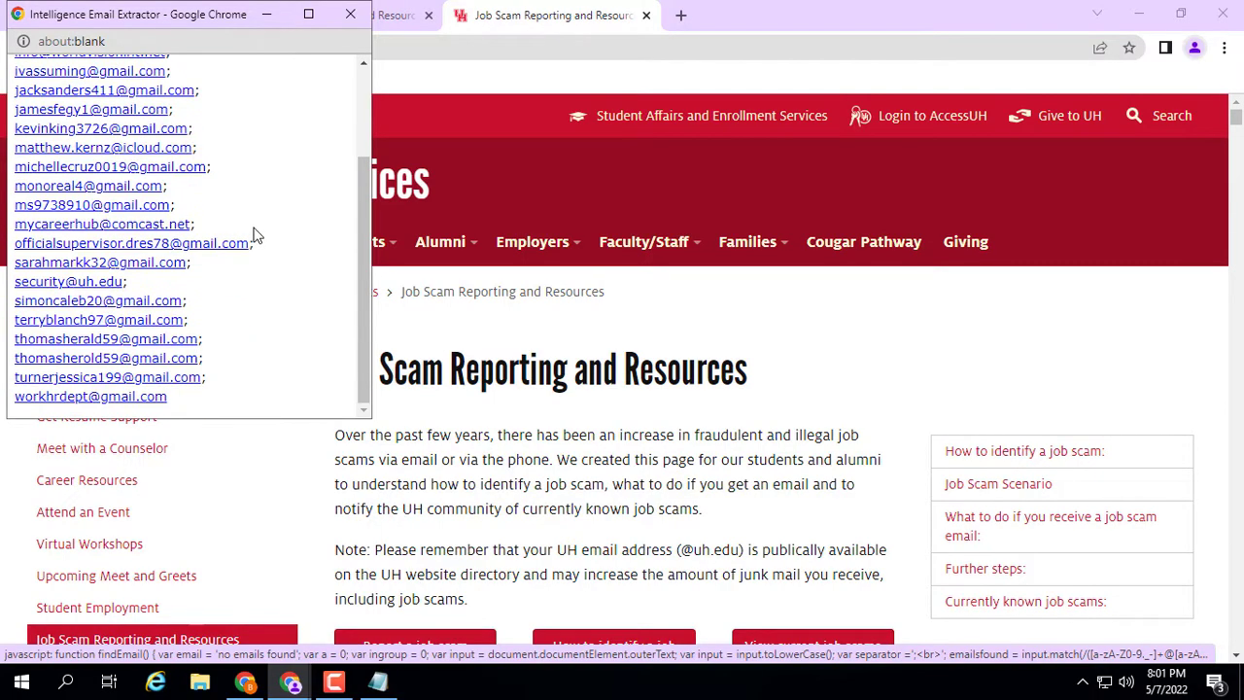
scroll(254, 225, "up", 3)
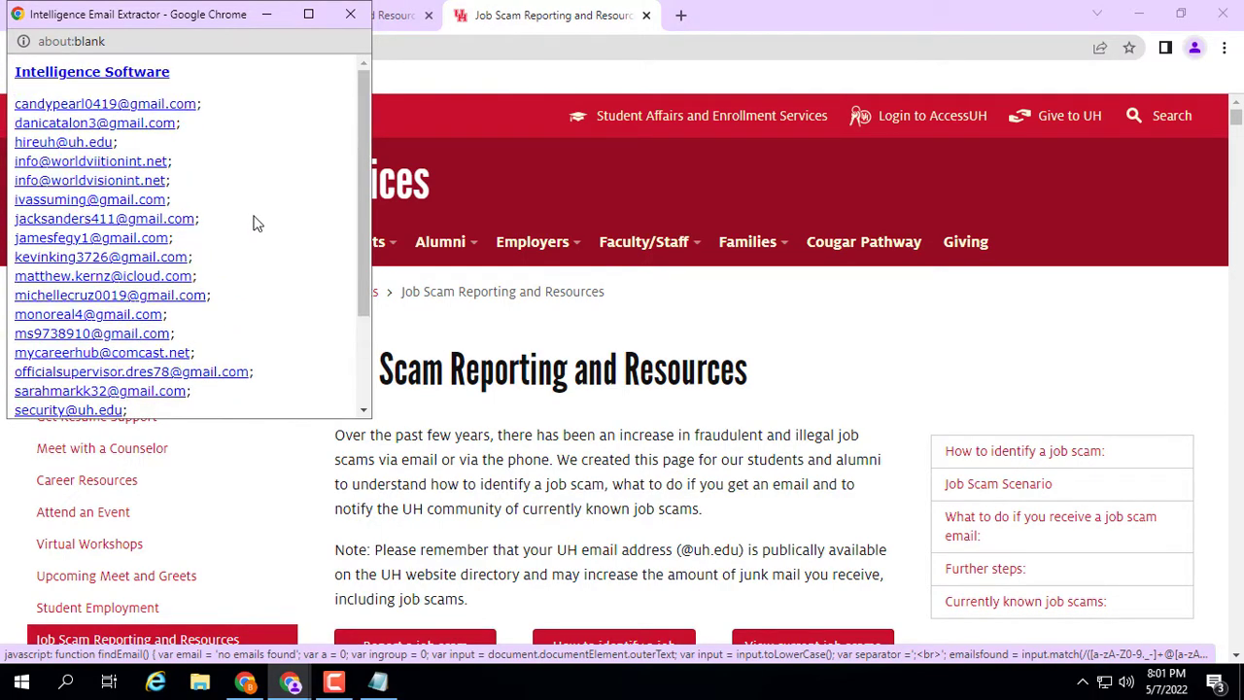
left_click(263, 21)
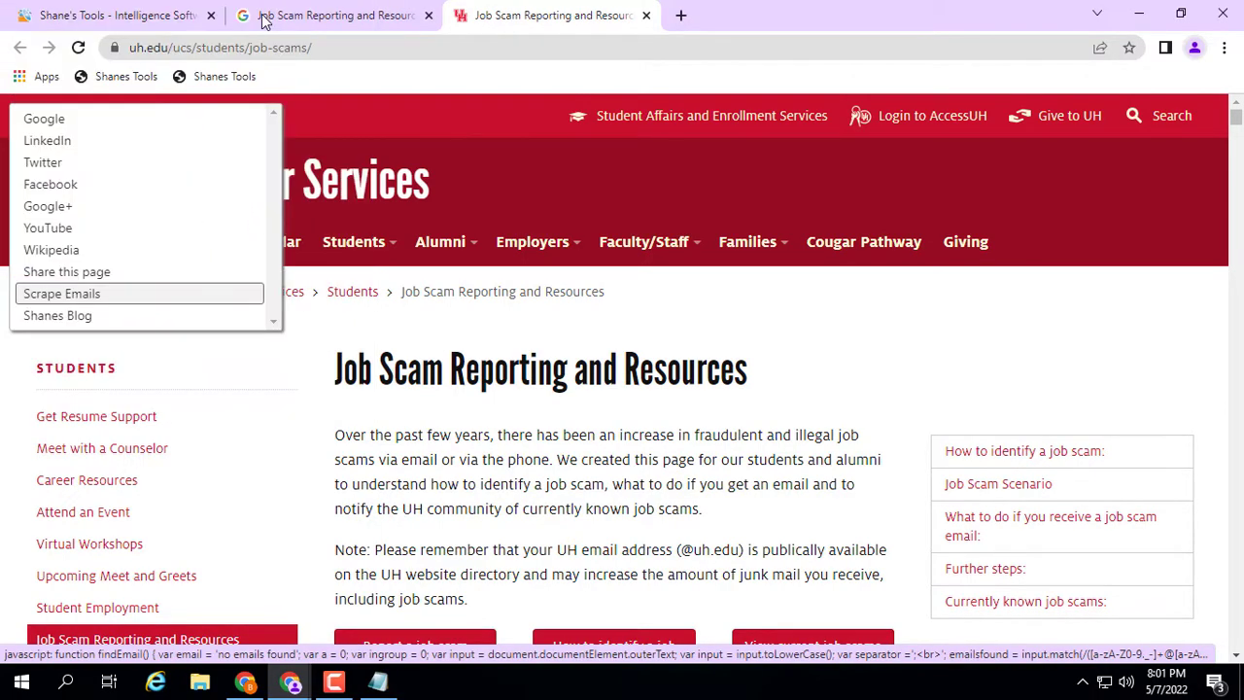
left_click(426, 107)
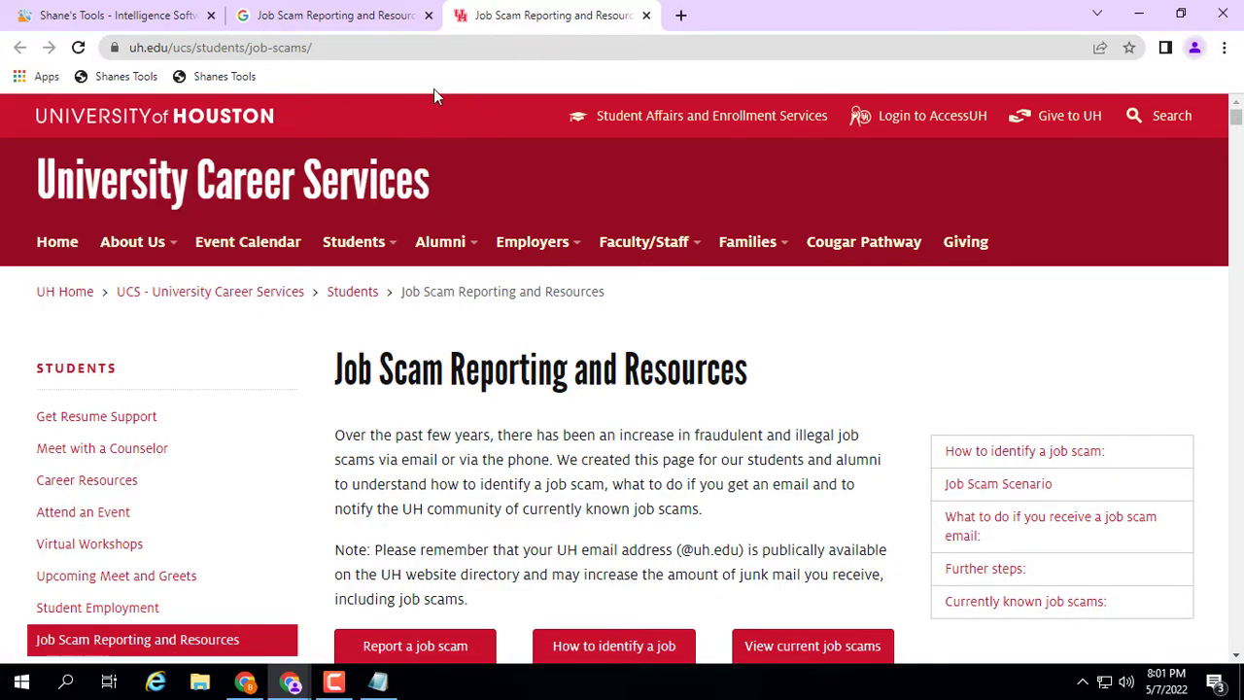
Revisit the Shane's Tools page, return to the aNotepad window and check Email Hunter's total of emails collected from all pages.
left_click(178, 8)
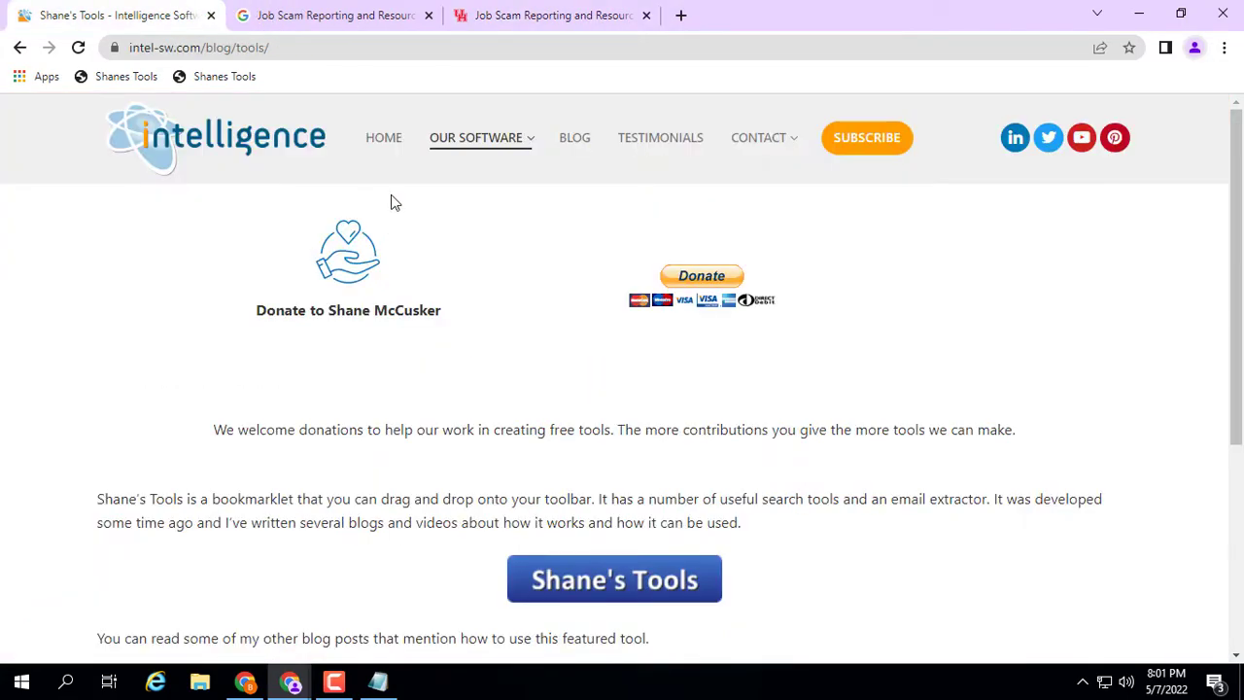
left_click(247, 682)
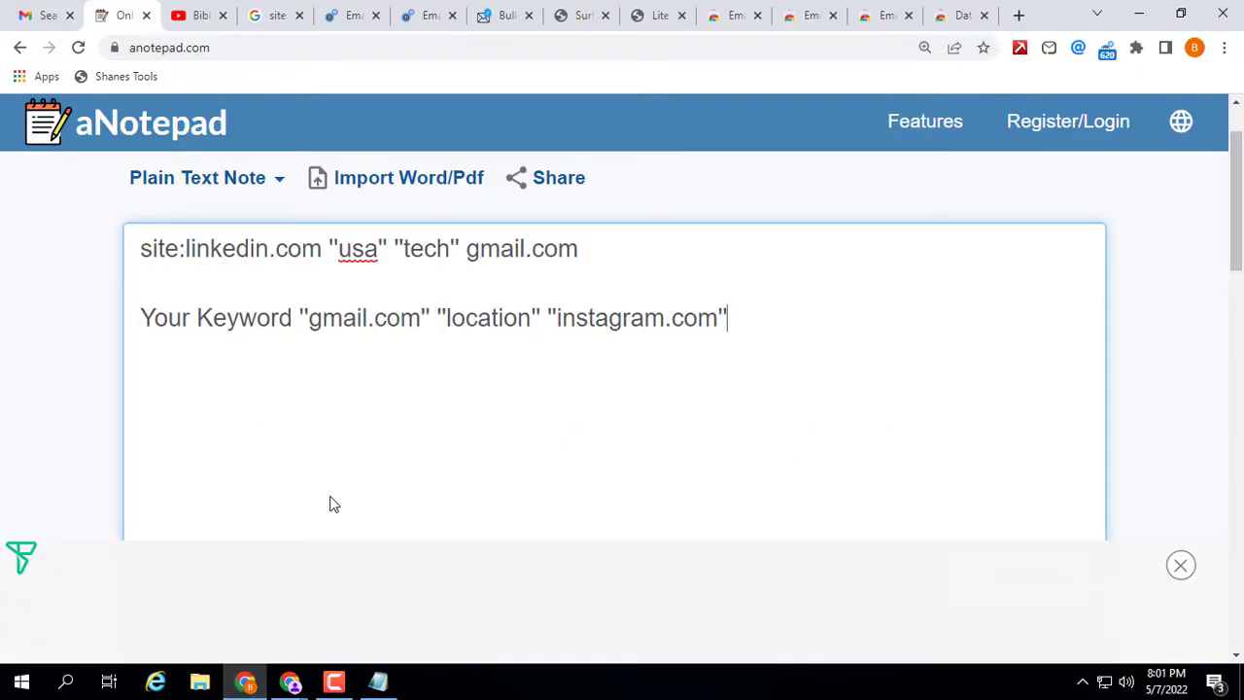
left_click(1078, 48)
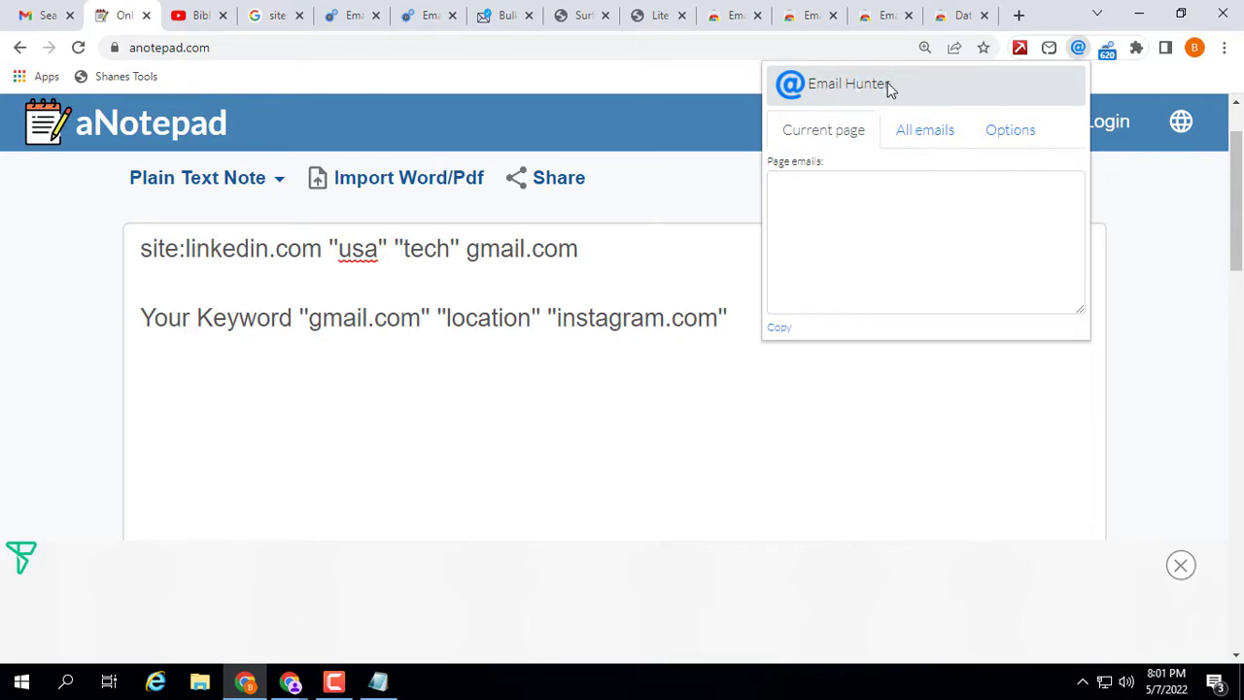
left_click(913, 138)
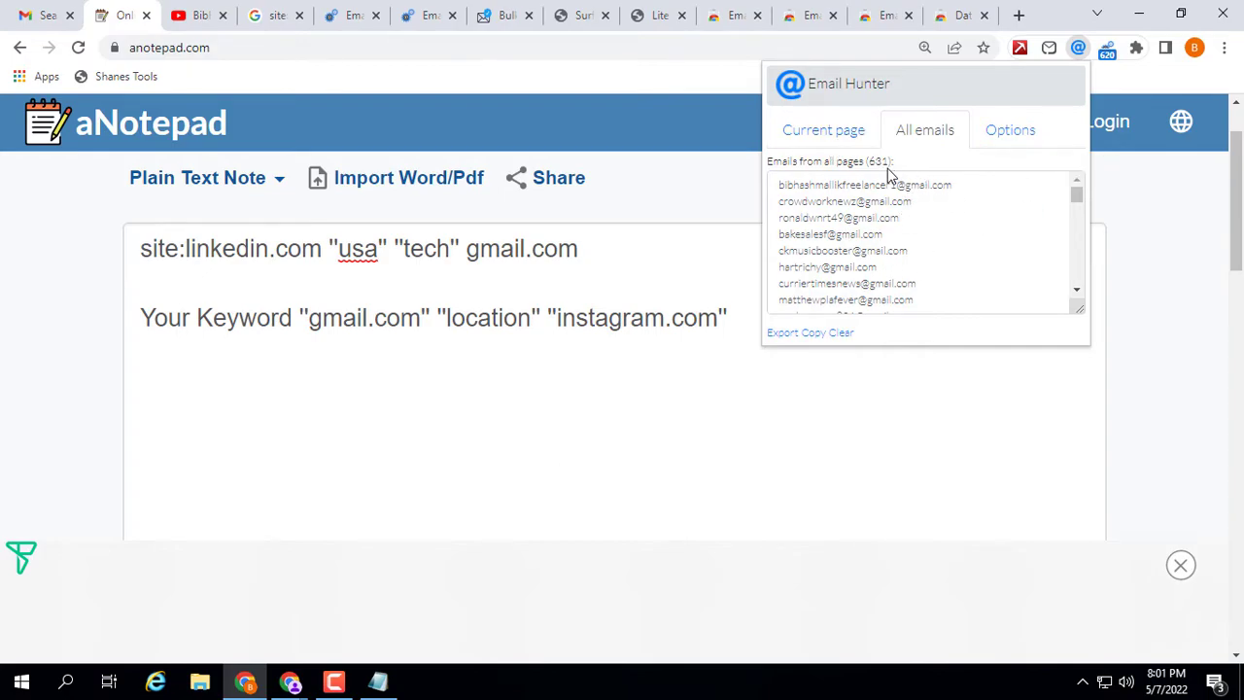
left_click_drag(868, 167, 897, 167)
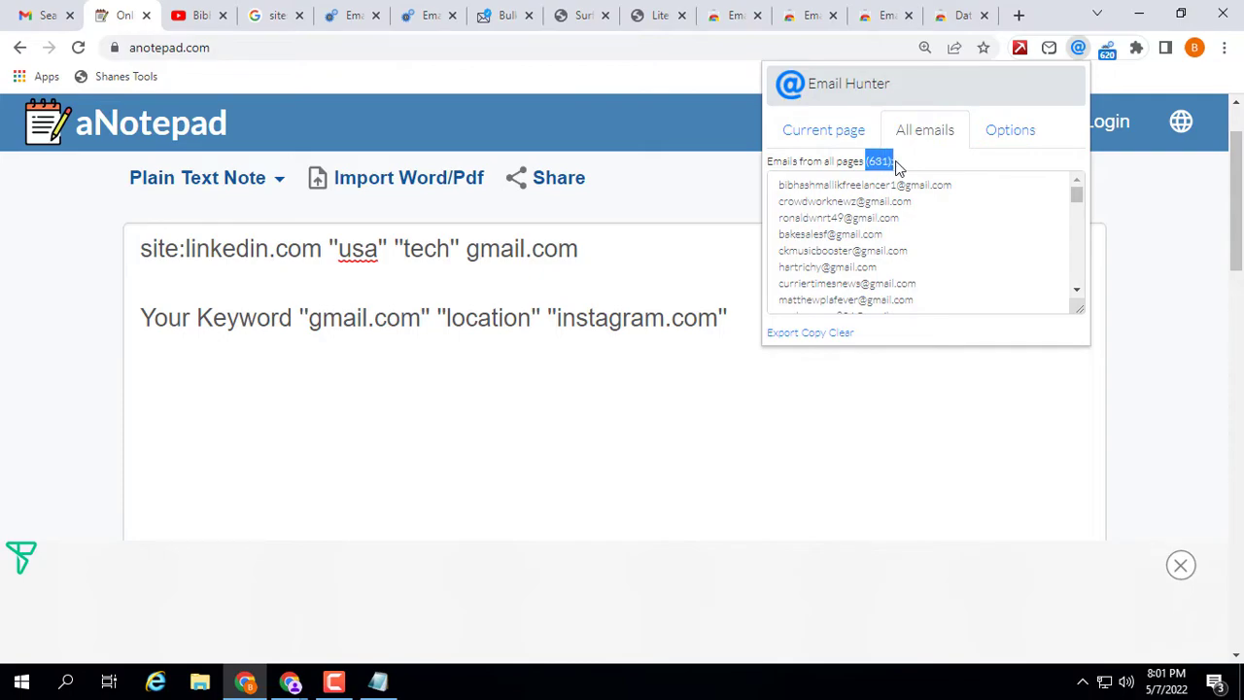
left_click(916, 164)
Visit the EmailDrop page in the Chrome Web Store and finish on the YouTube channel's list of videos.
left_click(750, 7)
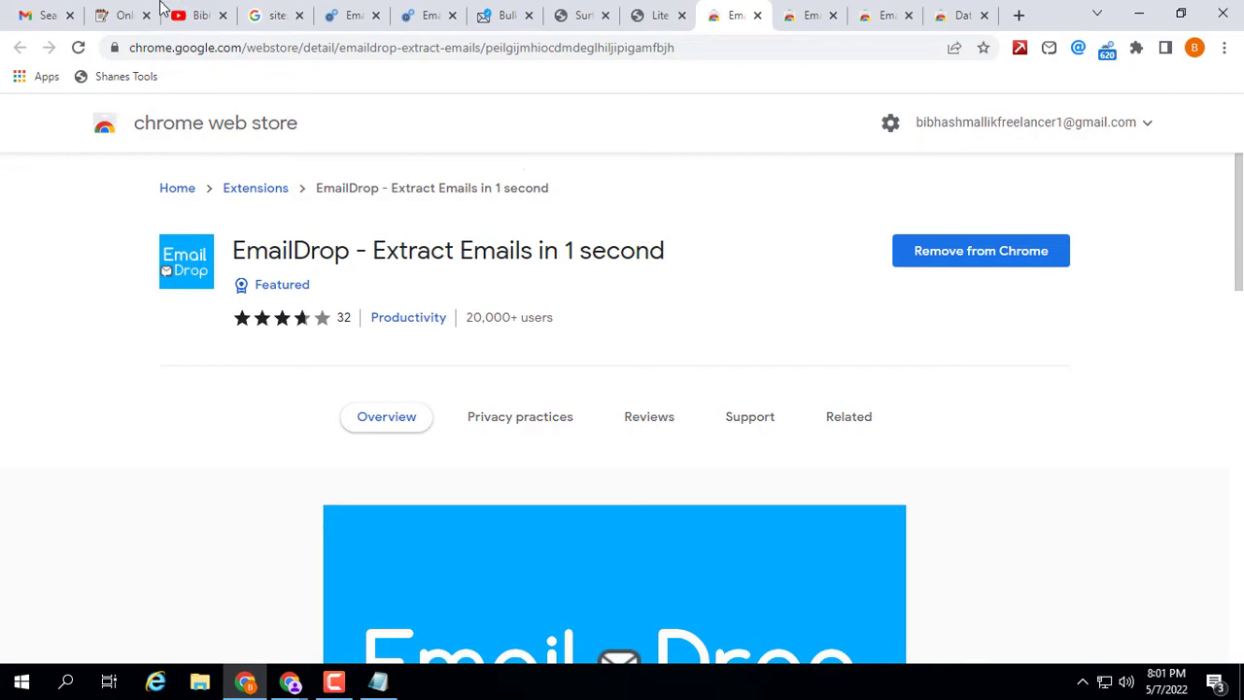
left_click(191, 10)
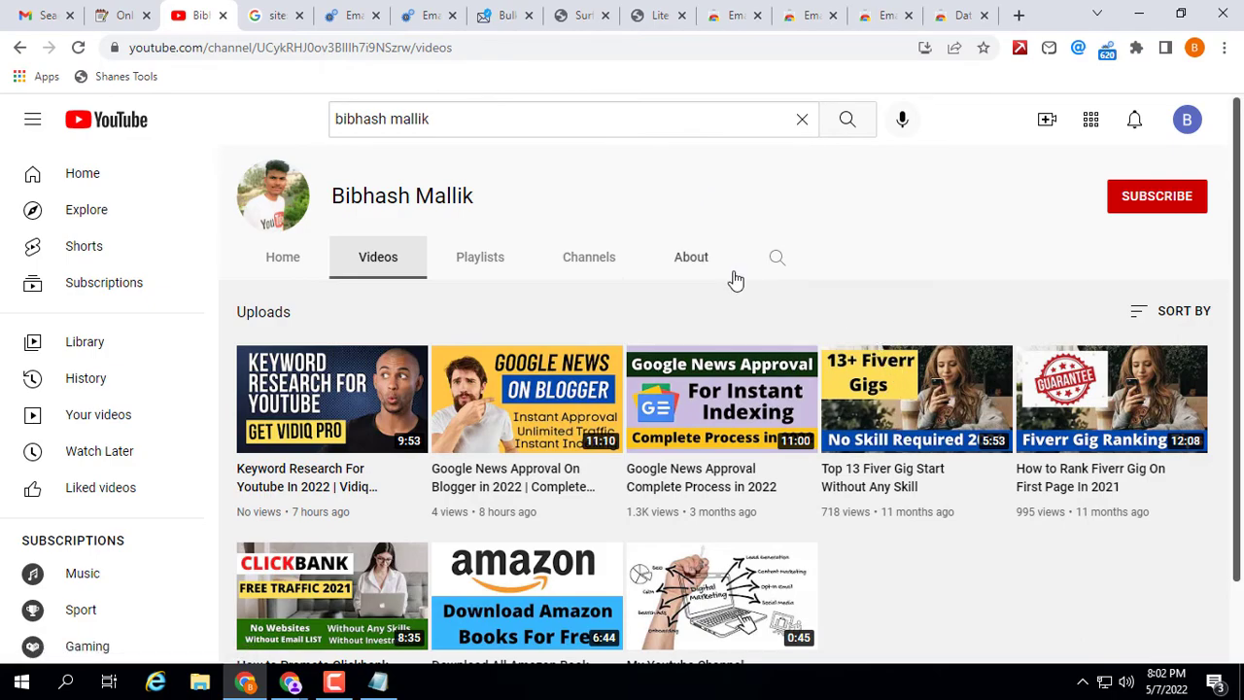
left_click(334, 683)
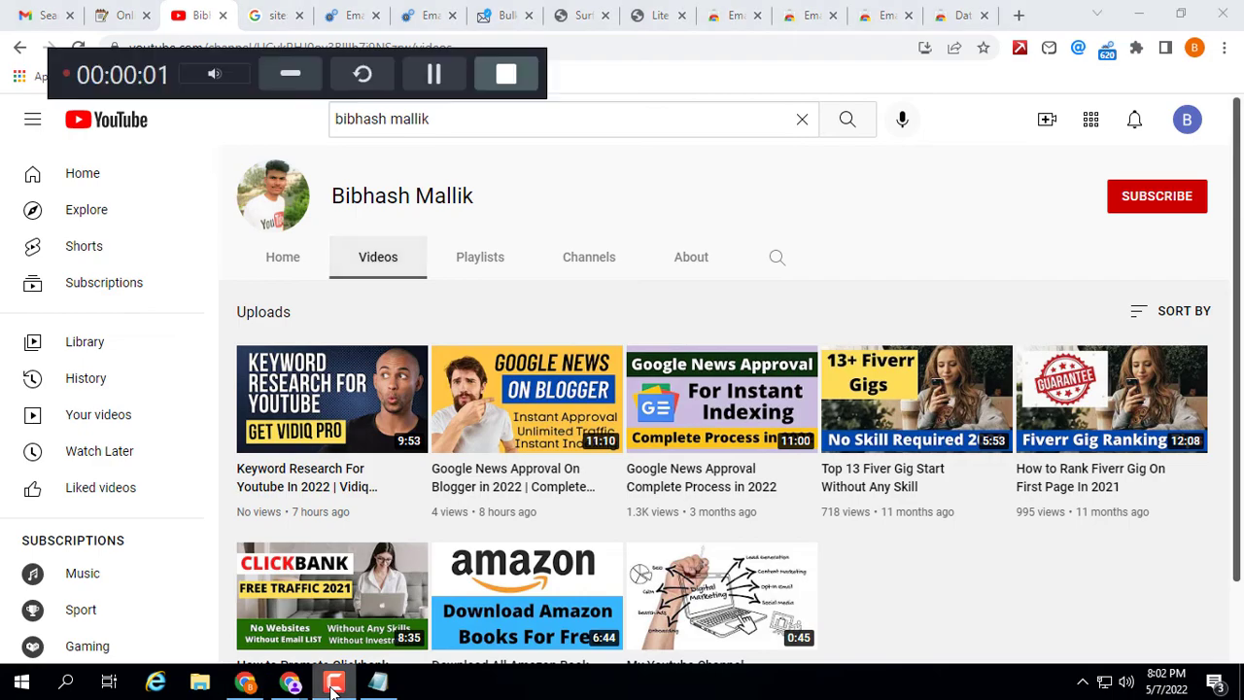